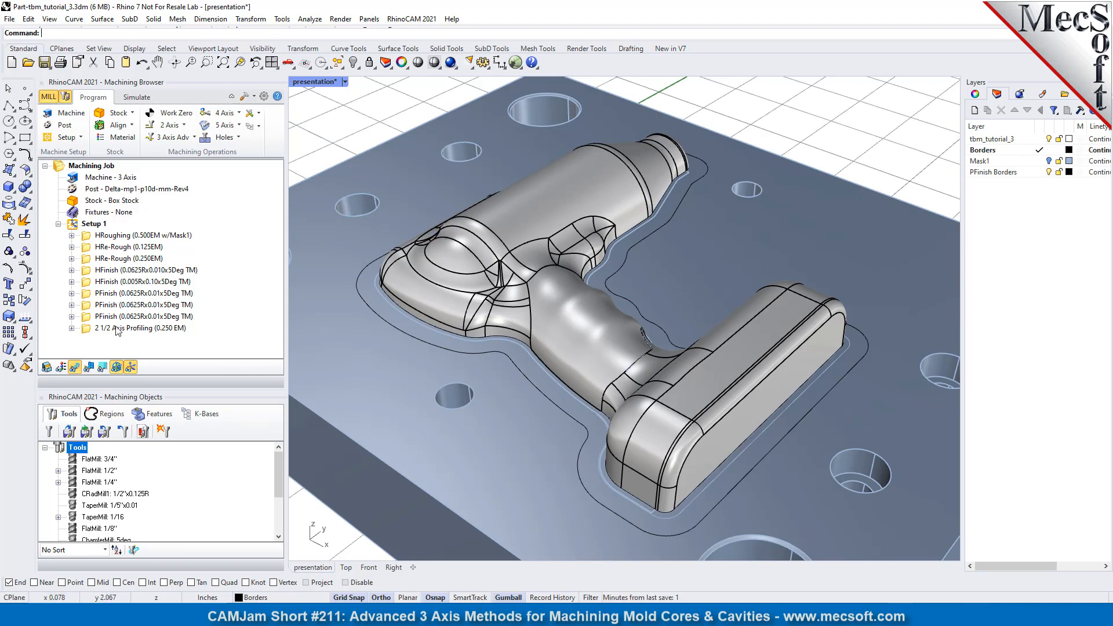
Review the toolpaths of the HRoughing (0.500EM w/Mask1) operation and both HRe-Rough operations (0.125EM and 0.250EM)
{"action": "left_click", "coordinate": [91, 237]}
{"action": "scroll", "coordinate": [585, 272], "scroll_direction": "down", "scroll_amount": 6}
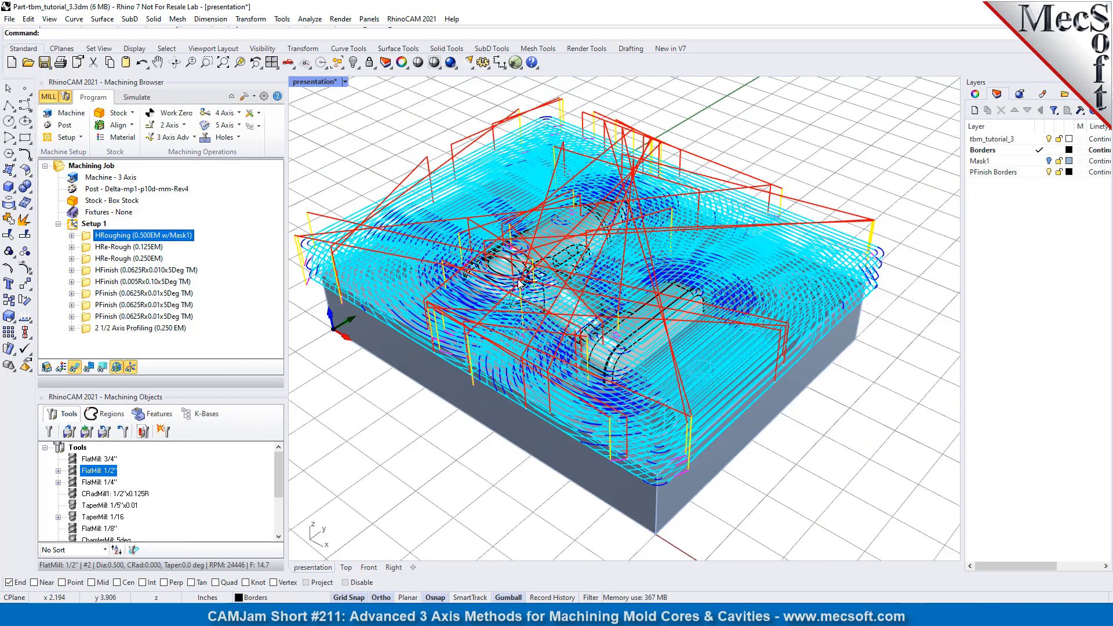
{"action": "left_click", "coordinate": [86, 248]}
{"action": "scroll", "coordinate": [546, 246], "scroll_direction": "up", "scroll_amount": 4}
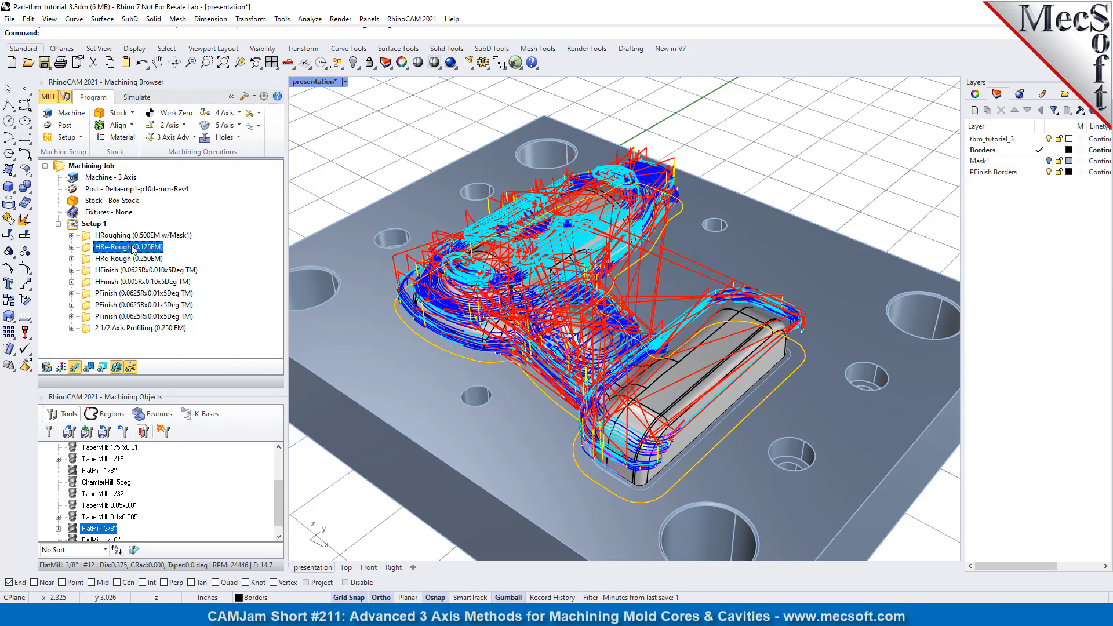
{"action": "left_click", "coordinate": [83, 259]}
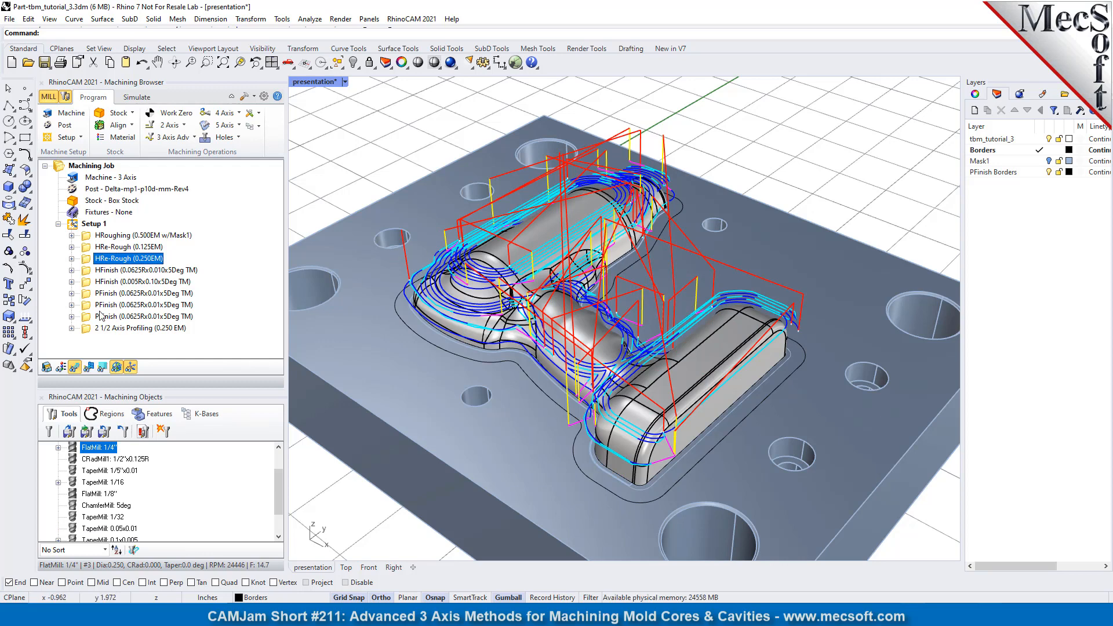
Examine the toolpath of the HFinish (0.0625Rx0.010x5Deg TM) operation around the part's side walls
{"action": "left_click", "coordinate": [88, 271]}
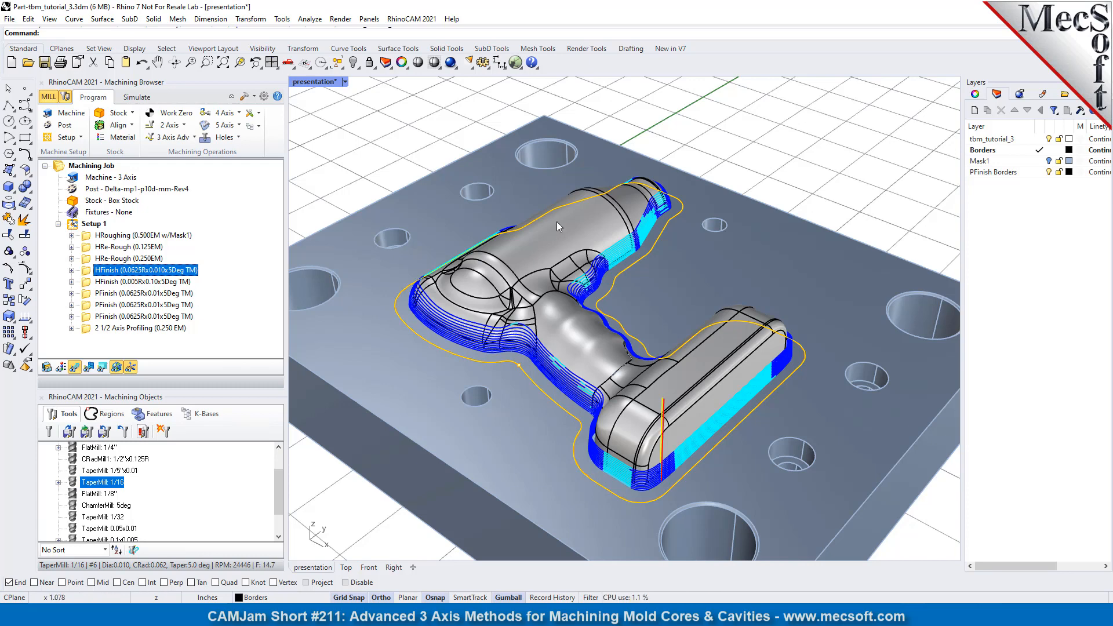
{"action": "scroll", "coordinate": [557, 222], "scroll_direction": "down", "scroll_amount": 1}
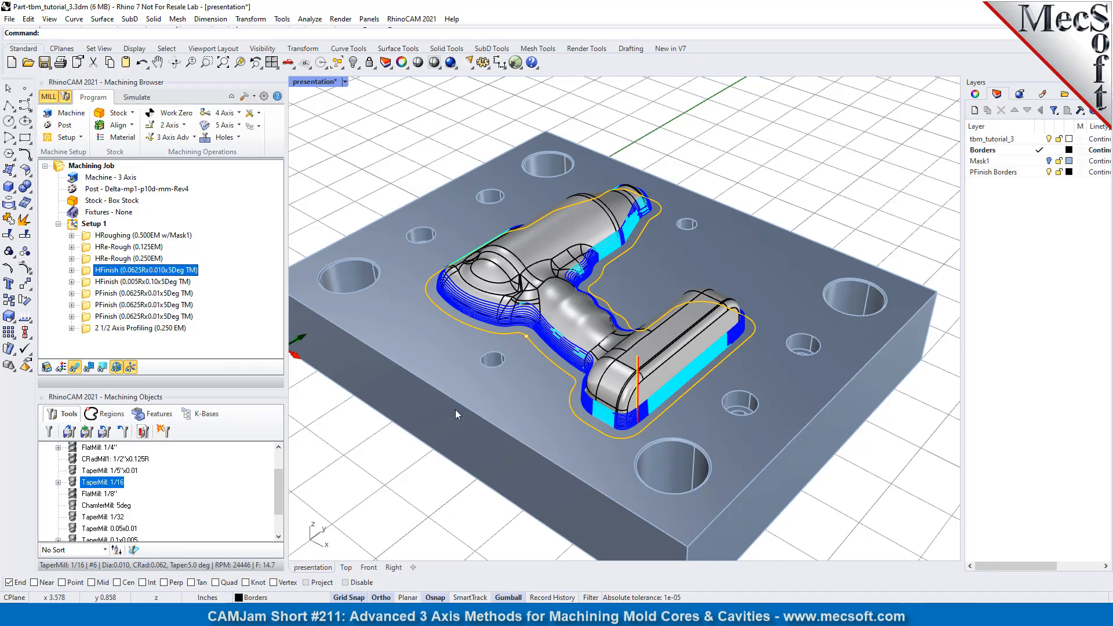
{"action": "right_click_drag", "start_coordinate": [455, 409], "coordinate": [518, 336]}
{"action": "scroll", "coordinate": [519, 339], "scroll_direction": "up", "scroll_amount": 5}
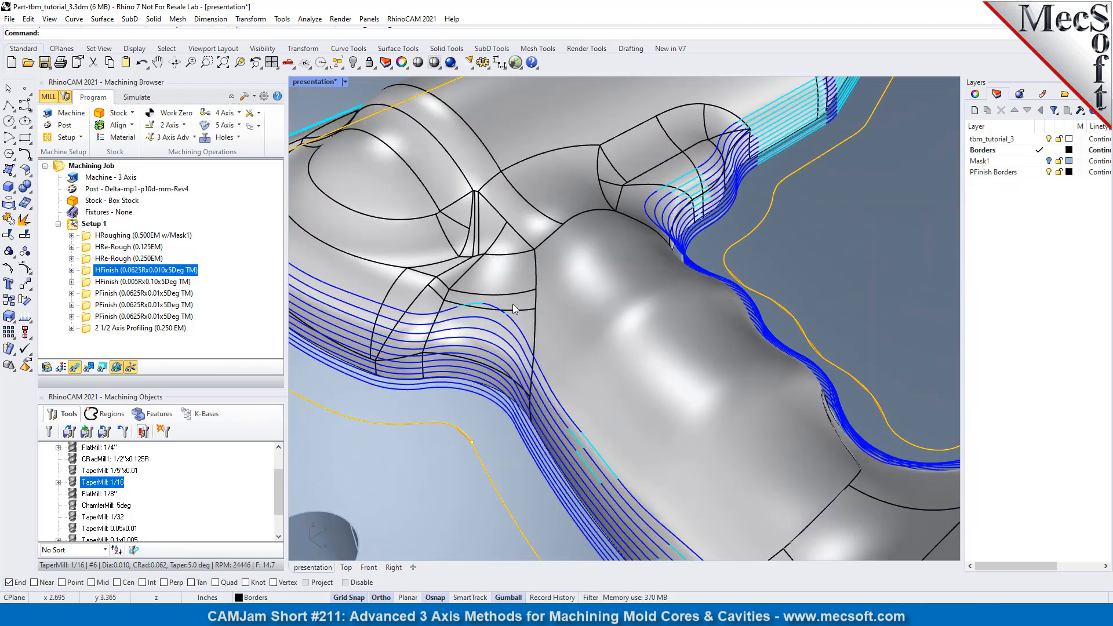
{"action": "scroll", "coordinate": [505, 284], "scroll_direction": "down", "scroll_amount": 3}
{"action": "scroll", "coordinate": [503, 279], "scroll_direction": "down", "scroll_amount": 4}
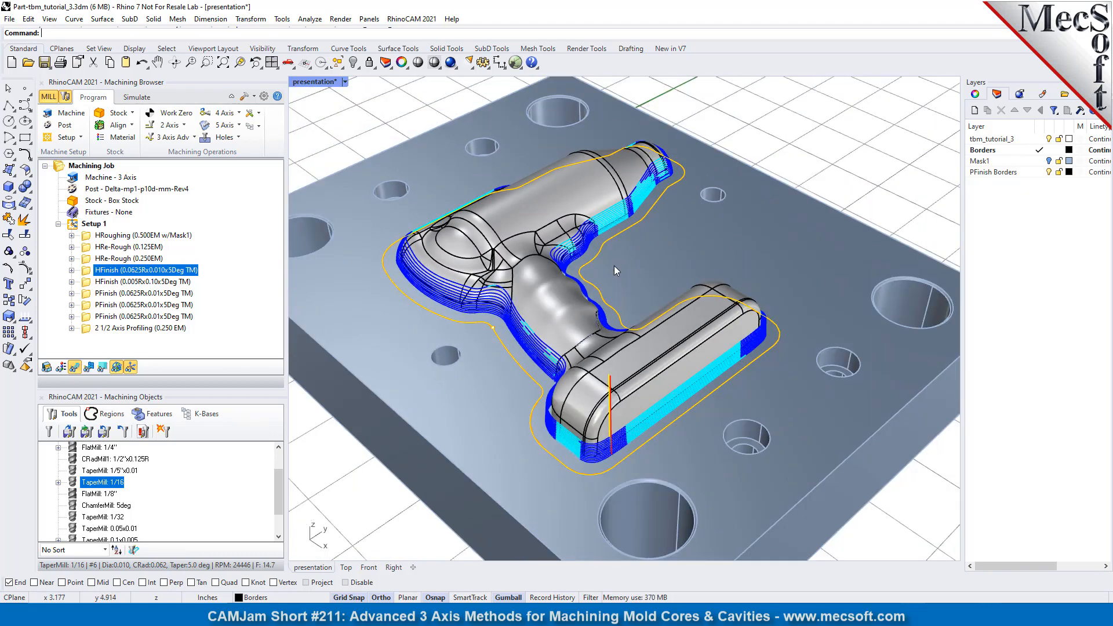
Examine the HFinish (0.005Rx0.10x5Deg TM) toolpath along the base of the part's walls
{"action": "left_click", "coordinate": [88, 282]}
{"action": "scroll", "coordinate": [713, 245], "scroll_direction": "down", "scroll_amount": 3}
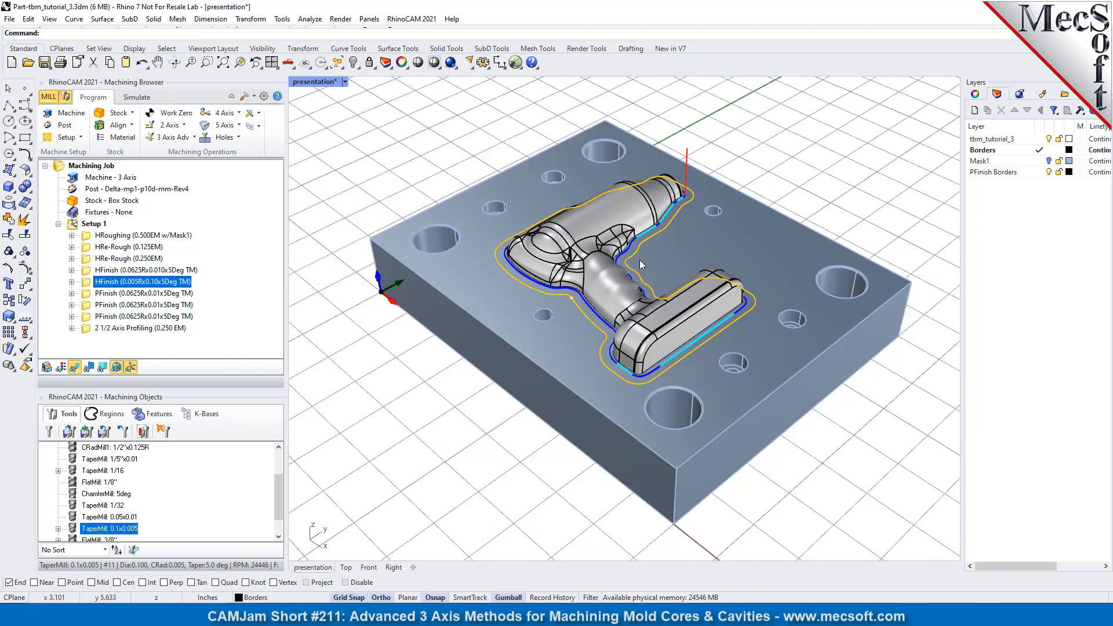
{"action": "scroll", "coordinate": [623, 311], "scroll_direction": "up", "scroll_amount": 6}
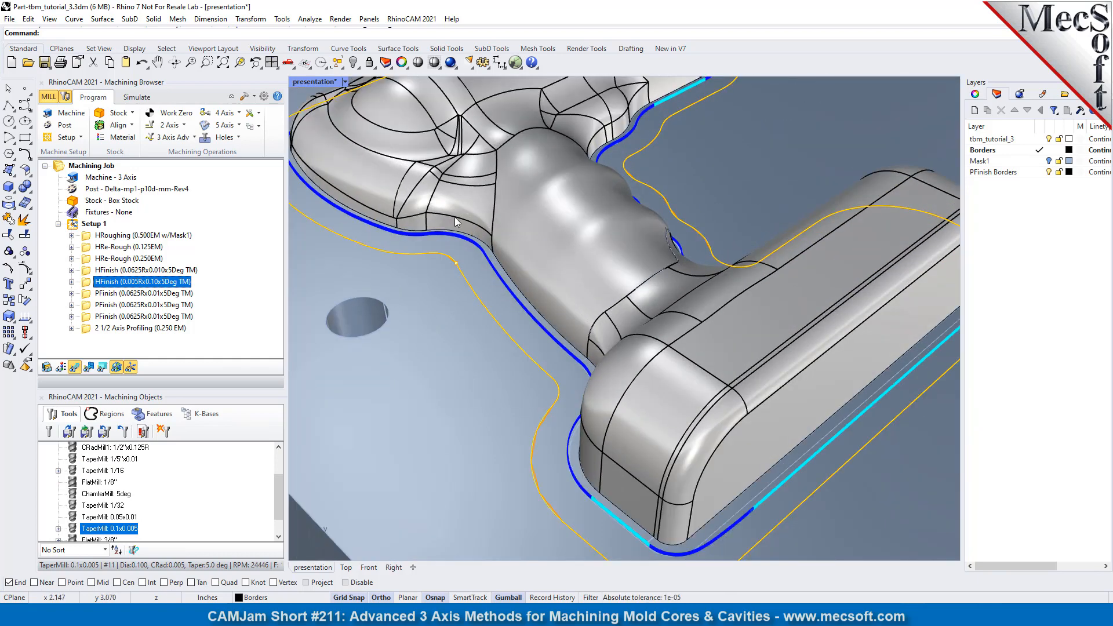
{"action": "scroll", "coordinate": [616, 298], "scroll_direction": "down", "scroll_amount": 5}
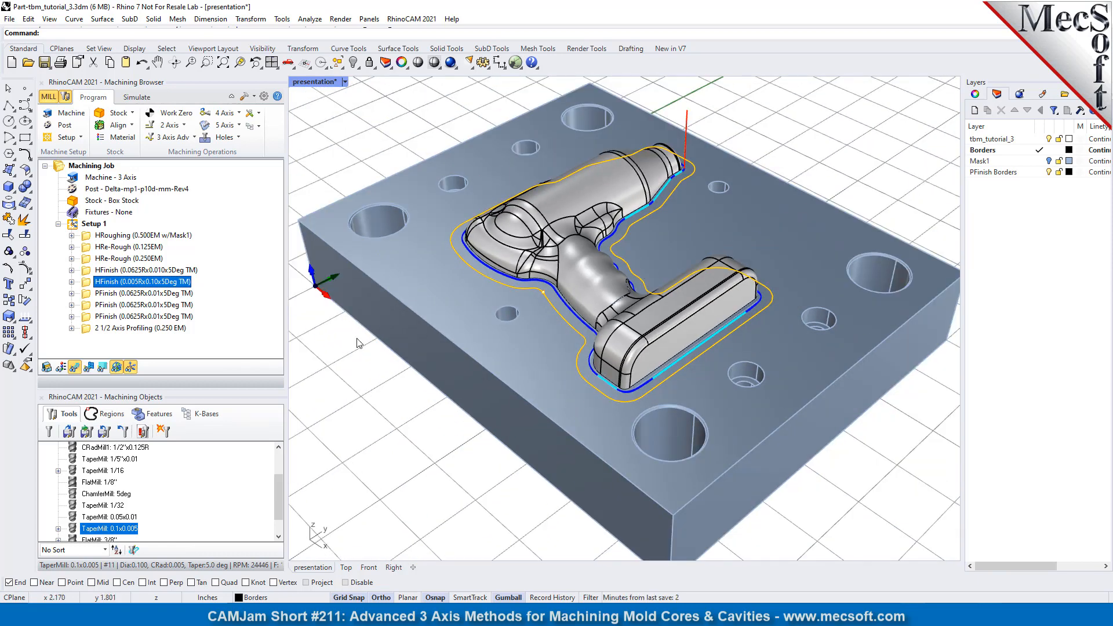
Examine the first PFinish (0.0625Rx0.01x5Deg TM) toolpath over the drill's barrel
{"action": "left_click", "coordinate": [108, 293]}
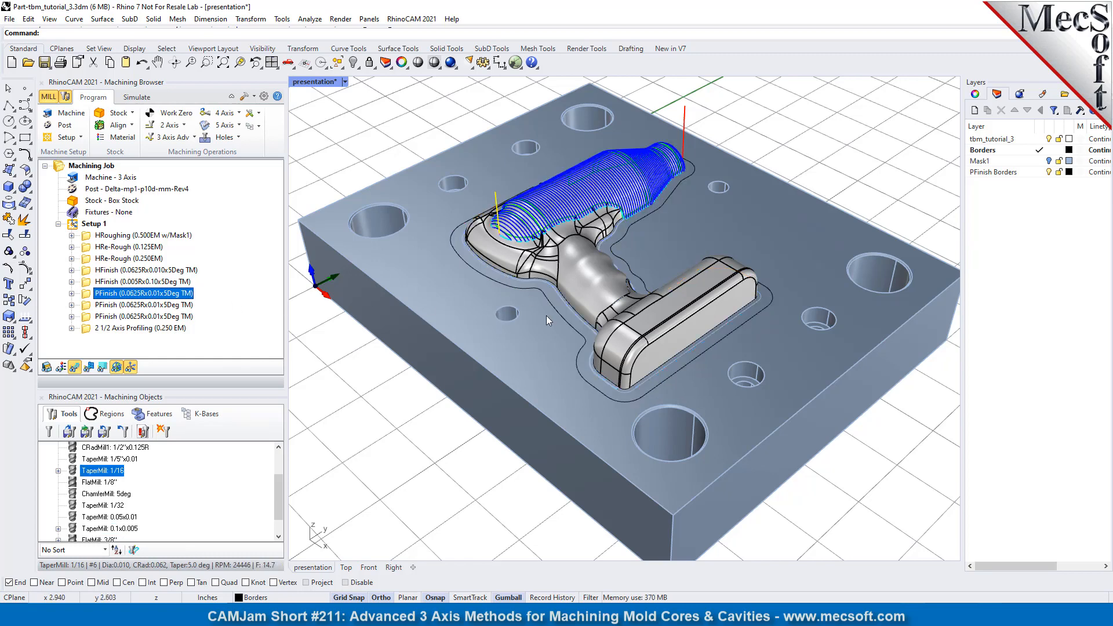
{"action": "scroll", "coordinate": [575, 248], "scroll_direction": "down", "scroll_amount": 1}
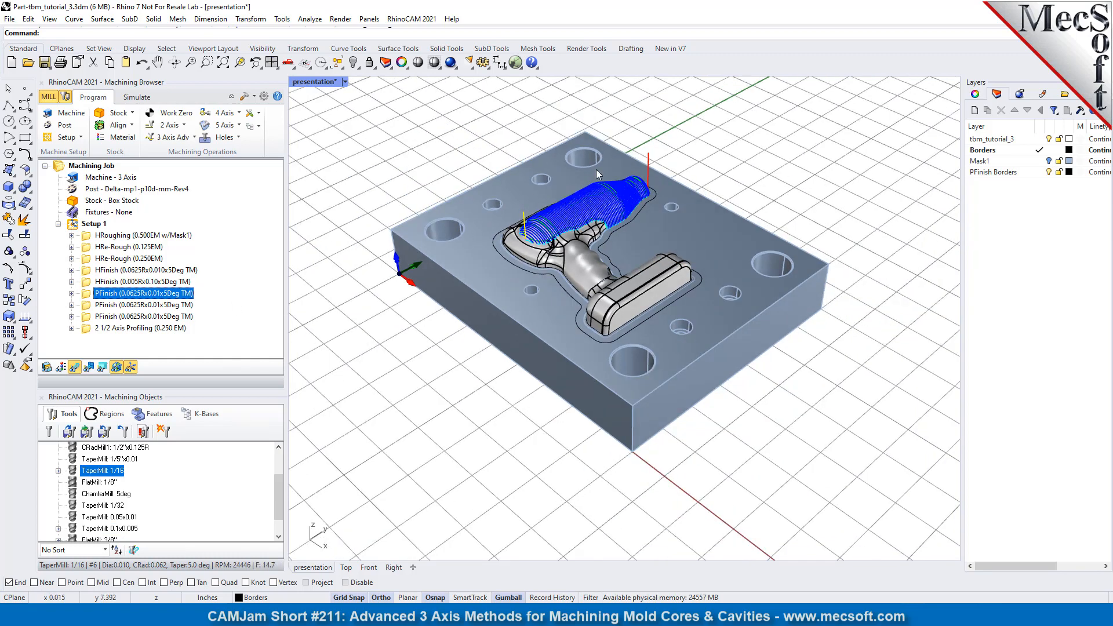
{"action": "scroll", "coordinate": [596, 169], "scroll_direction": "up", "scroll_amount": 4}
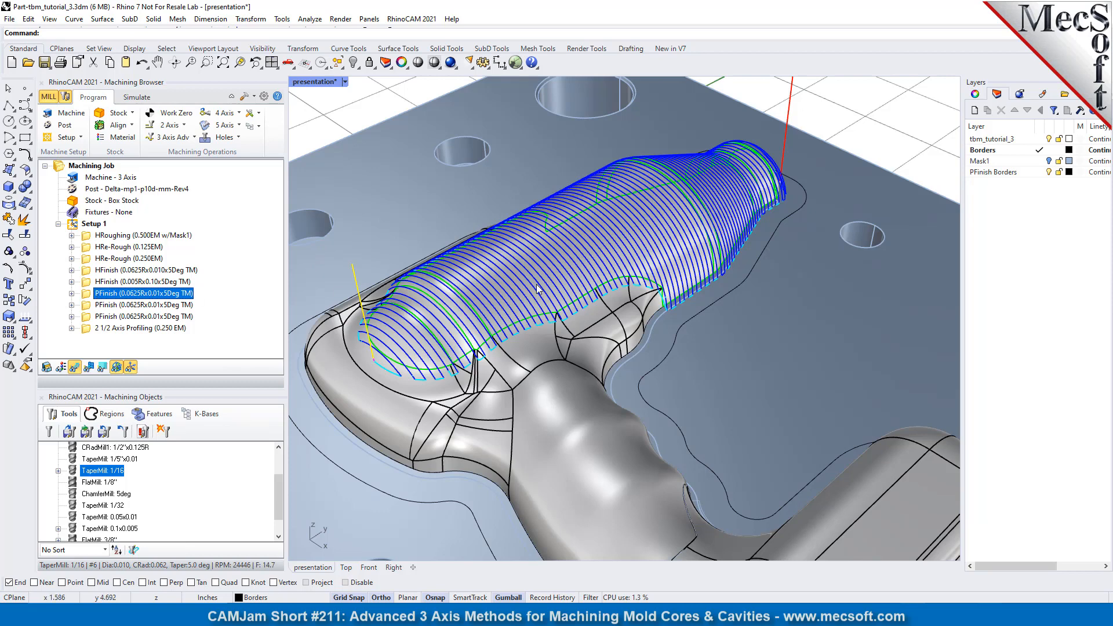
{"action": "scroll", "coordinate": [677, 263], "scroll_direction": "down", "scroll_amount": 5}
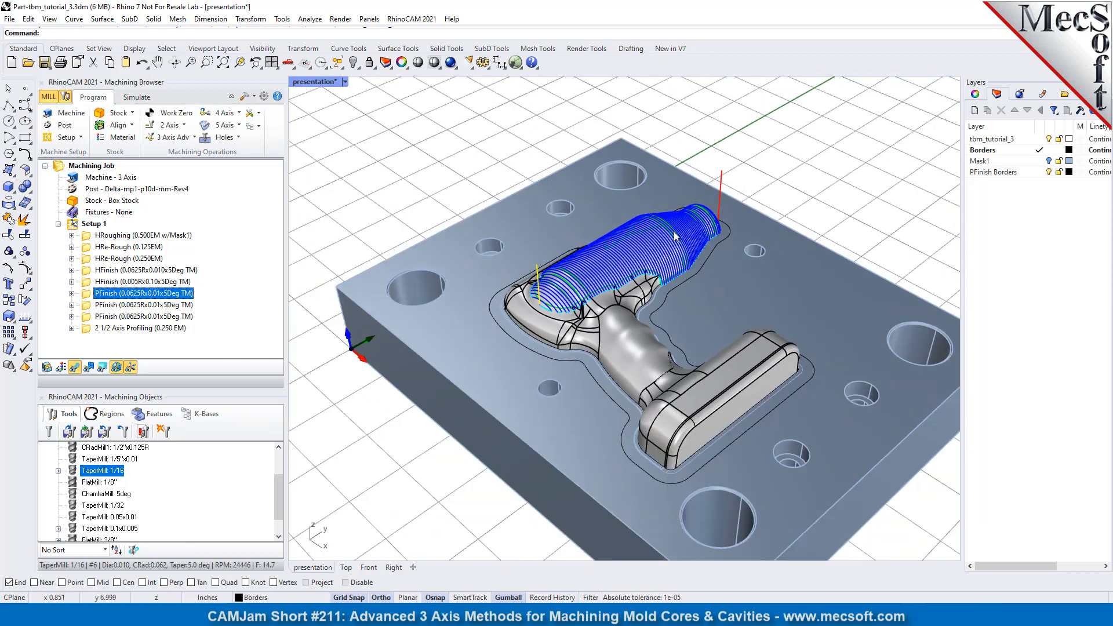
{"action": "scroll", "coordinate": [674, 236], "scroll_direction": "up", "scroll_amount": 5}
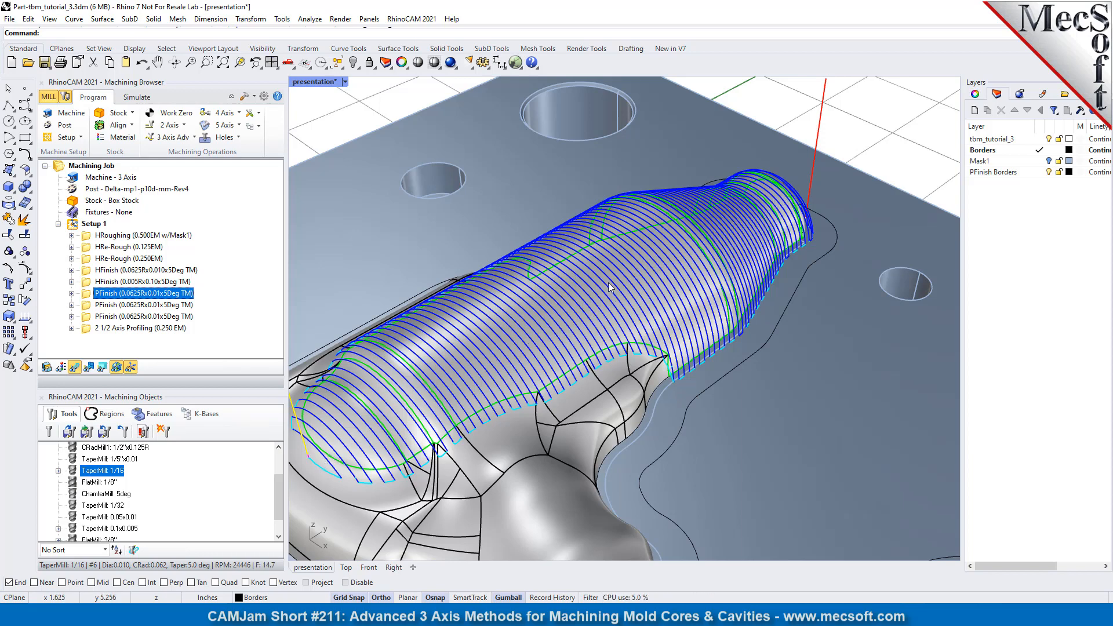
{"action": "scroll", "coordinate": [590, 283], "scroll_direction": "down", "scroll_amount": 5}
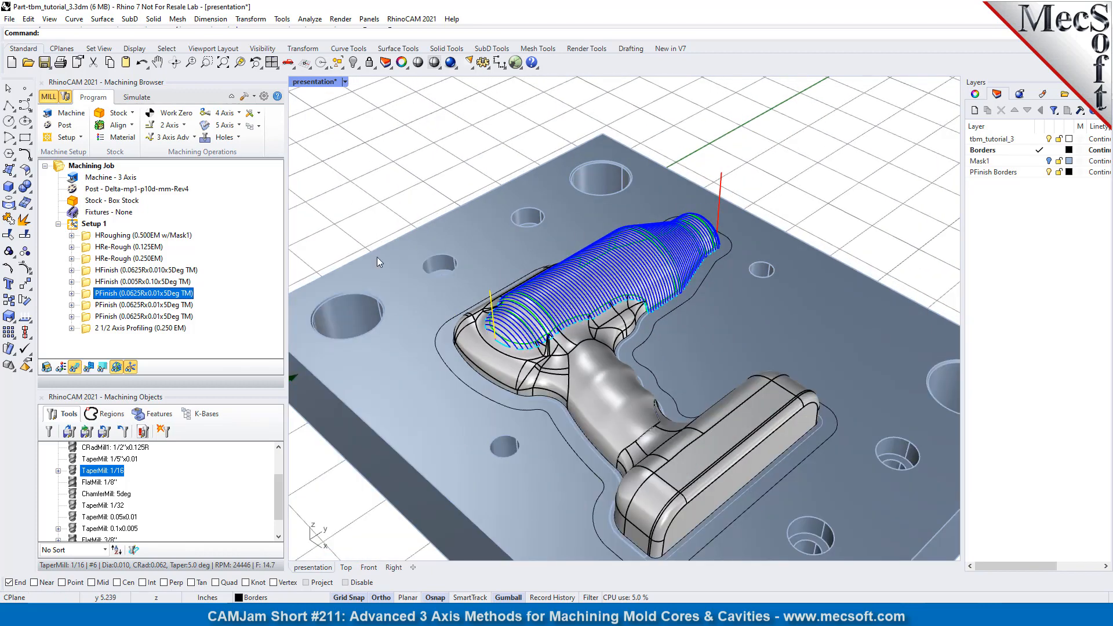
Examine the second PFinish (0.0625Rx0.01x5Deg TM) toolpath across the drill's handle grip
{"action": "left_click", "coordinate": [86, 306]}
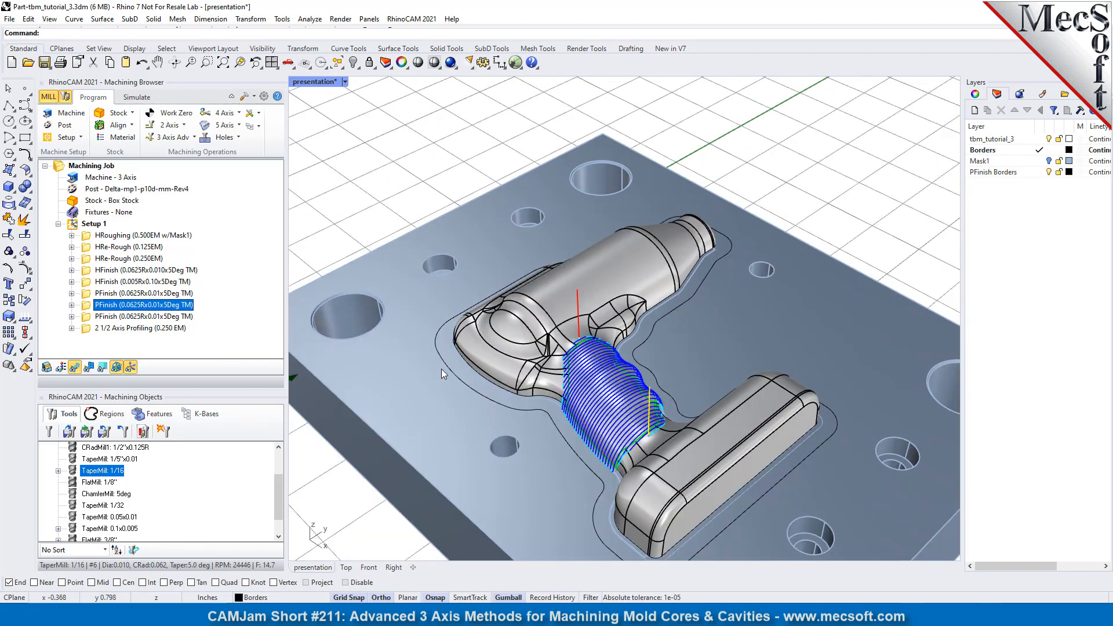
{"action": "right_click_drag", "start_coordinate": [571, 409], "coordinate": [506, 299]}
{"action": "scroll", "coordinate": [505, 294], "scroll_direction": "down", "scroll_amount": 2}
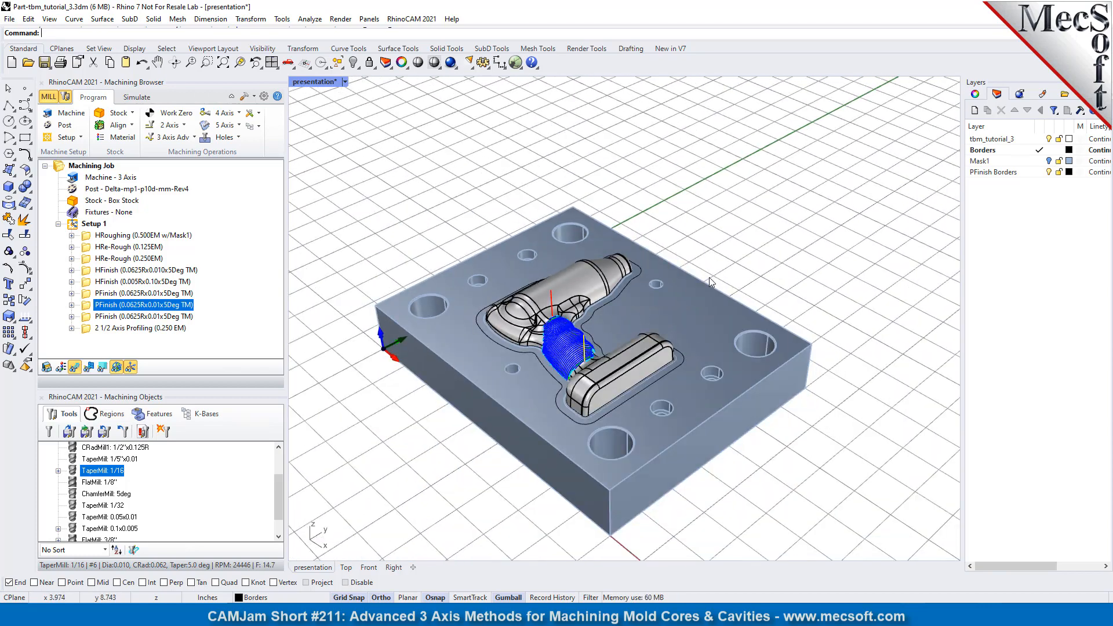
{"action": "scroll", "coordinate": [533, 353], "scroll_direction": "up", "scroll_amount": 6}
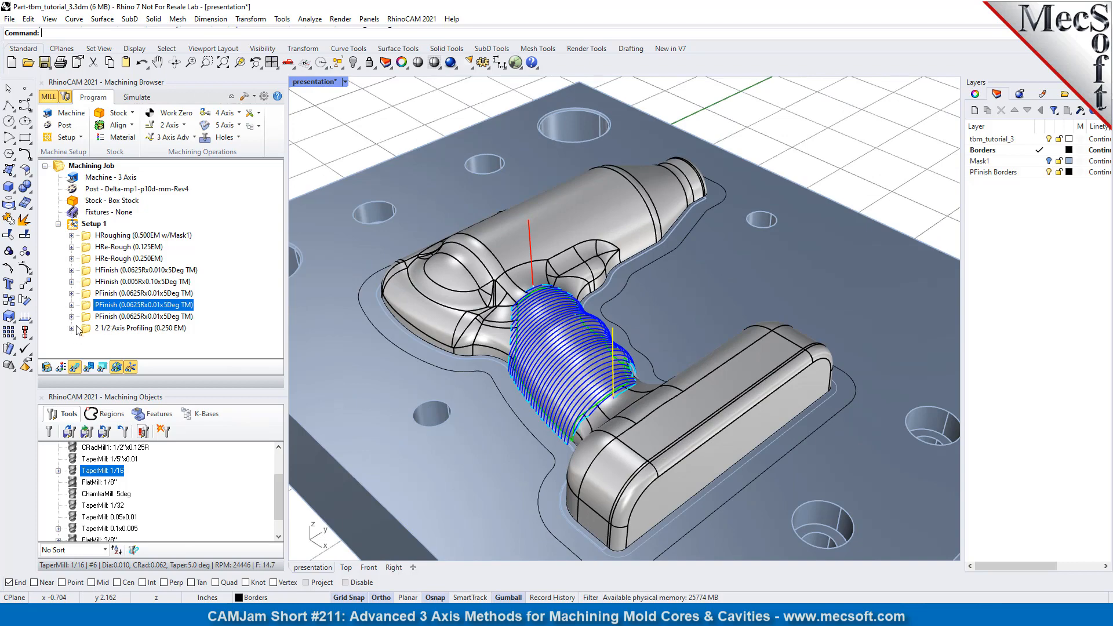
Examine the third PFinish (0.0625Rx0.01x5Deg TM) toolpath over the battery base of the drill
{"action": "left_click", "coordinate": [88, 317]}
{"action": "scroll", "coordinate": [605, 364], "scroll_direction": "down", "scroll_amount": 4}
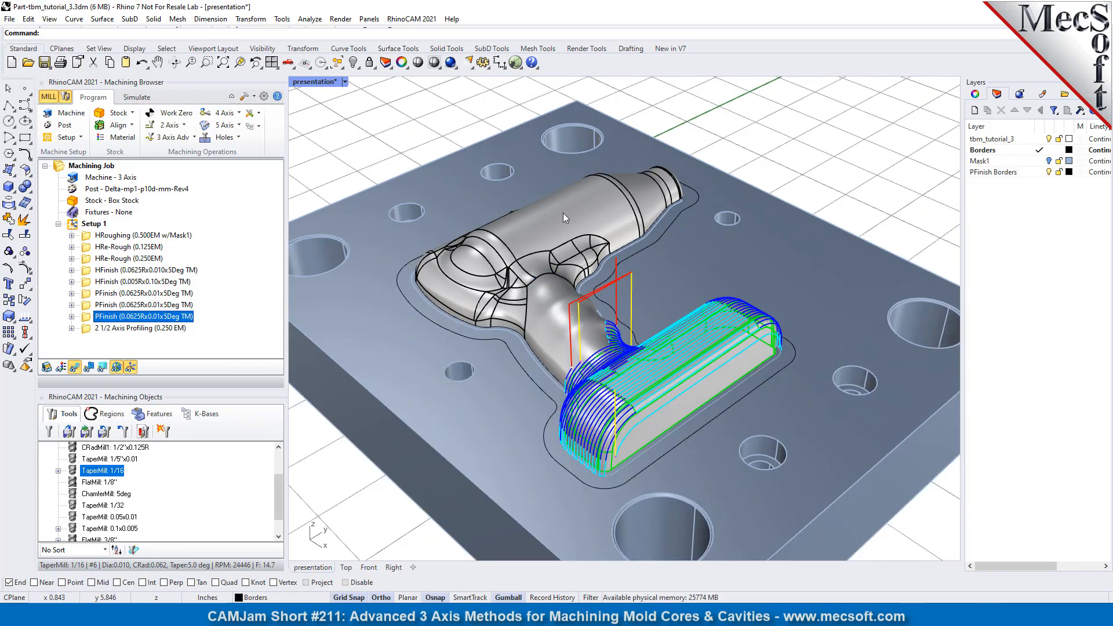
{"action": "right_click_drag", "start_coordinate": [447, 403], "coordinate": [452, 444]}
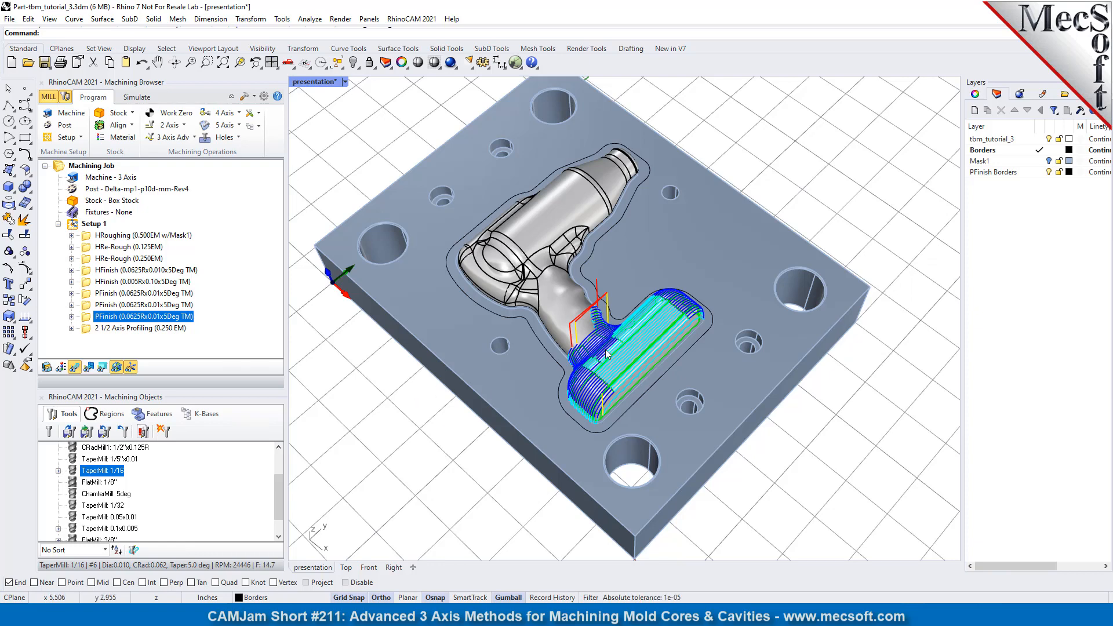
{"action": "scroll", "coordinate": [607, 350], "scroll_direction": "up", "scroll_amount": 4}
{"action": "scroll", "coordinate": [607, 350], "scroll_direction": "up", "scroll_amount": 2}
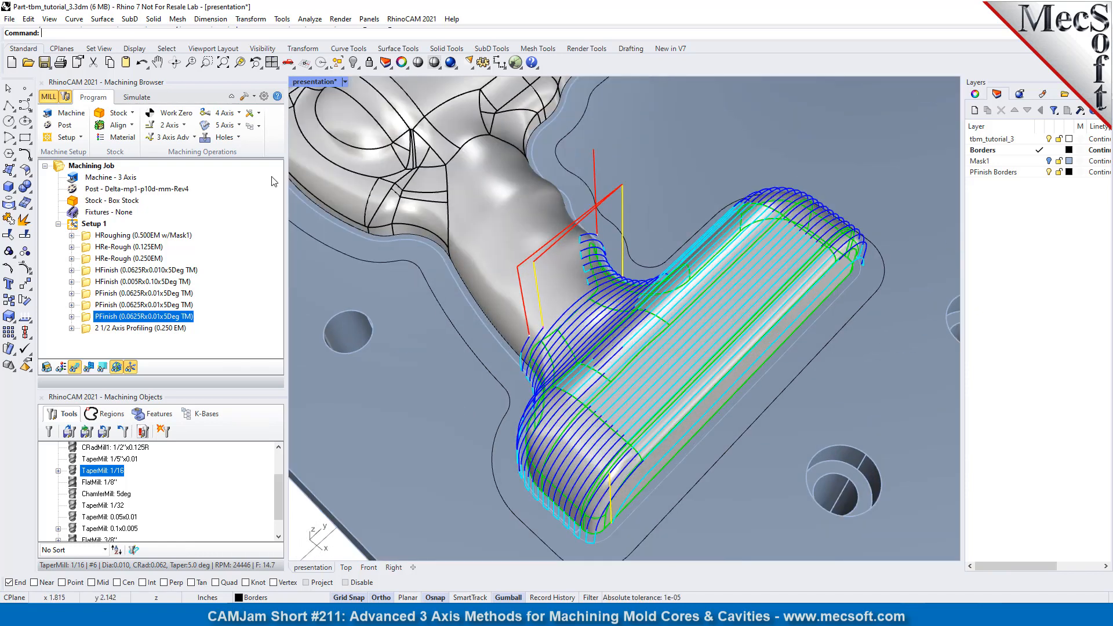
Inspect the 2 1/2 Axis Profiling (0.250 EM) toolpath at the battery base and the barrel tip from several angles
{"action": "left_click", "coordinate": [89, 328]}
{"action": "scroll", "coordinate": [498, 403], "scroll_direction": "down", "scroll_amount": 6}
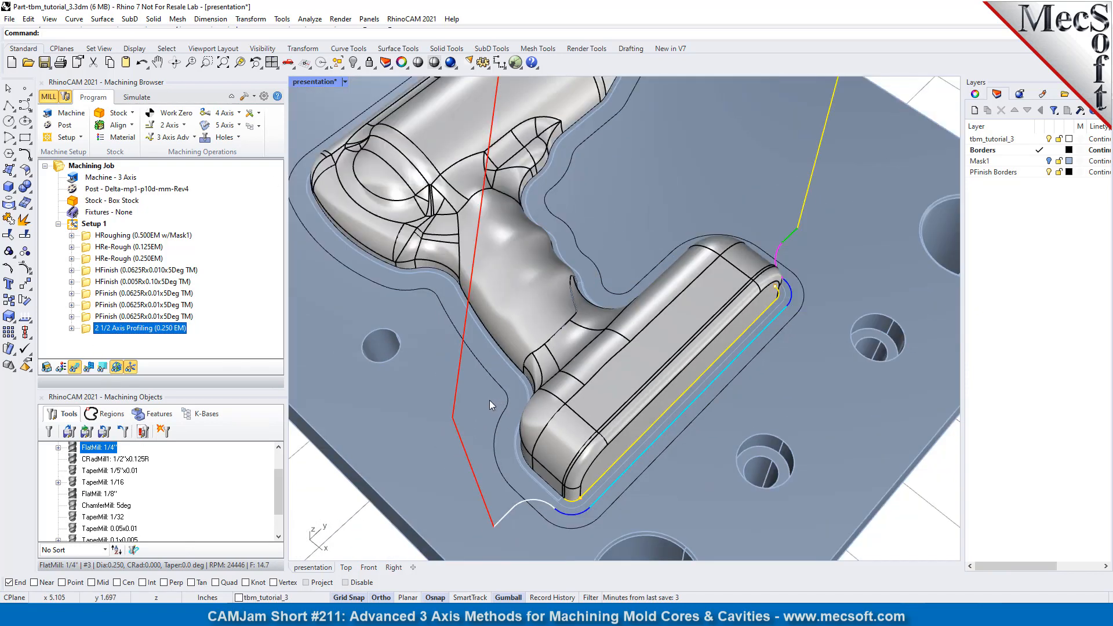
{"action": "right_click_drag", "start_coordinate": [398, 494], "coordinate": [447, 378]}
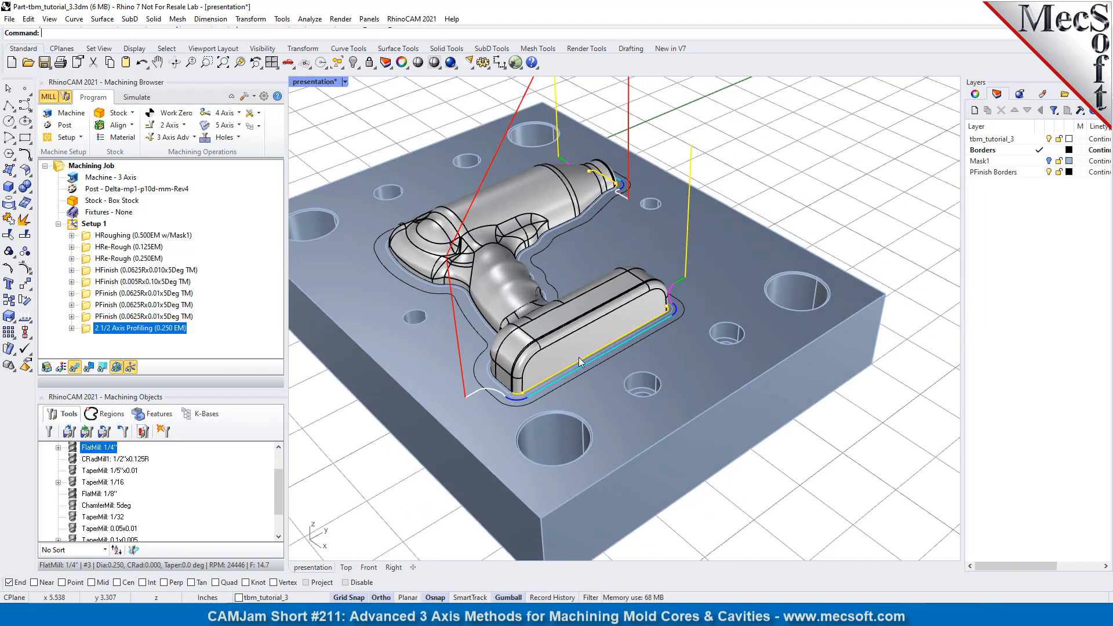
{"action": "right_click_drag", "start_coordinate": [694, 366], "coordinate": [850, 412]}
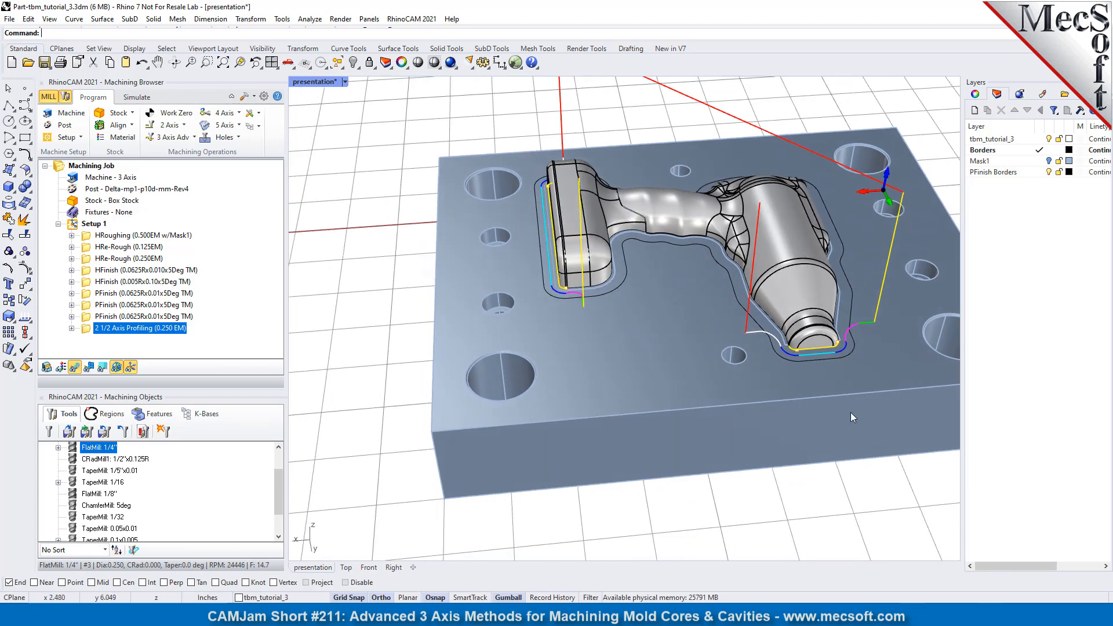
{"action": "right_click_drag", "start_coordinate": [316, 456], "coordinate": [739, 415]}
{"action": "scroll", "coordinate": [581, 318], "scroll_direction": "up", "scroll_amount": 3}
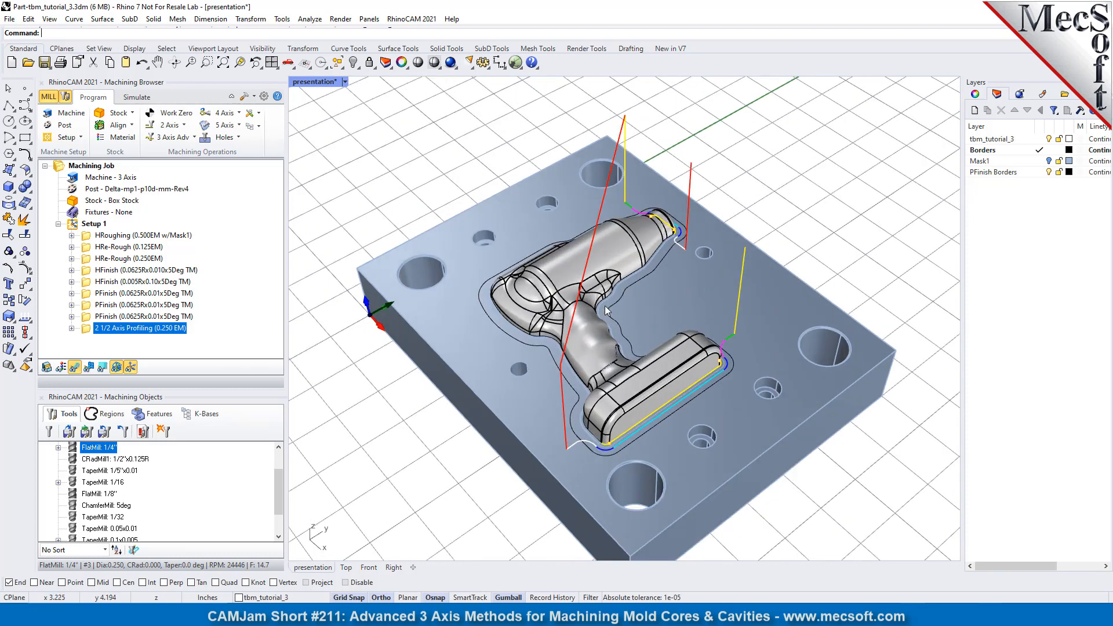
{"action": "scroll", "coordinate": [548, 287], "scroll_direction": "up", "scroll_amount": 2}
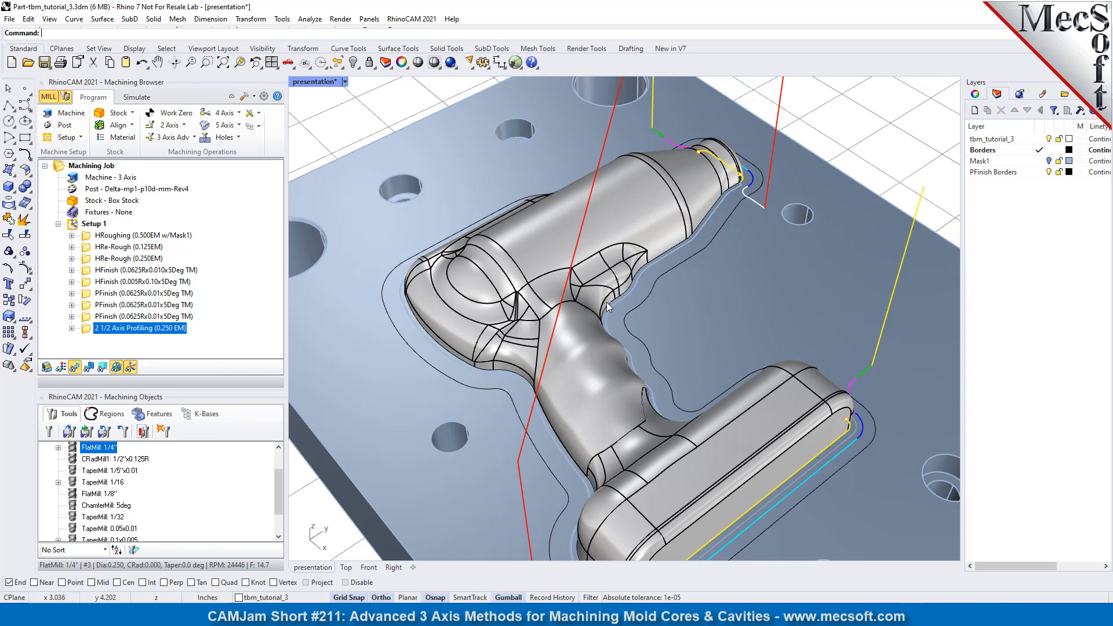
{"action": "left_click", "coordinate": [599, 268]}
{"action": "left_click", "coordinate": [595, 270]}
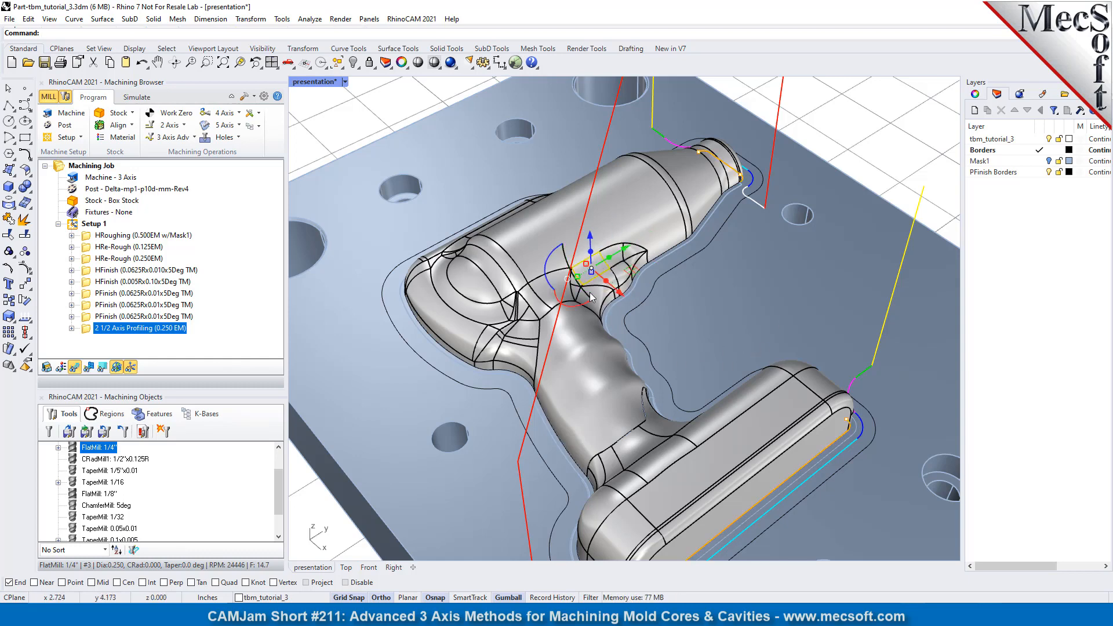
{"action": "left_click", "coordinate": [589, 293]}
{"action": "key", "text": "Return"}
{"action": "key", "text": "Escape"}
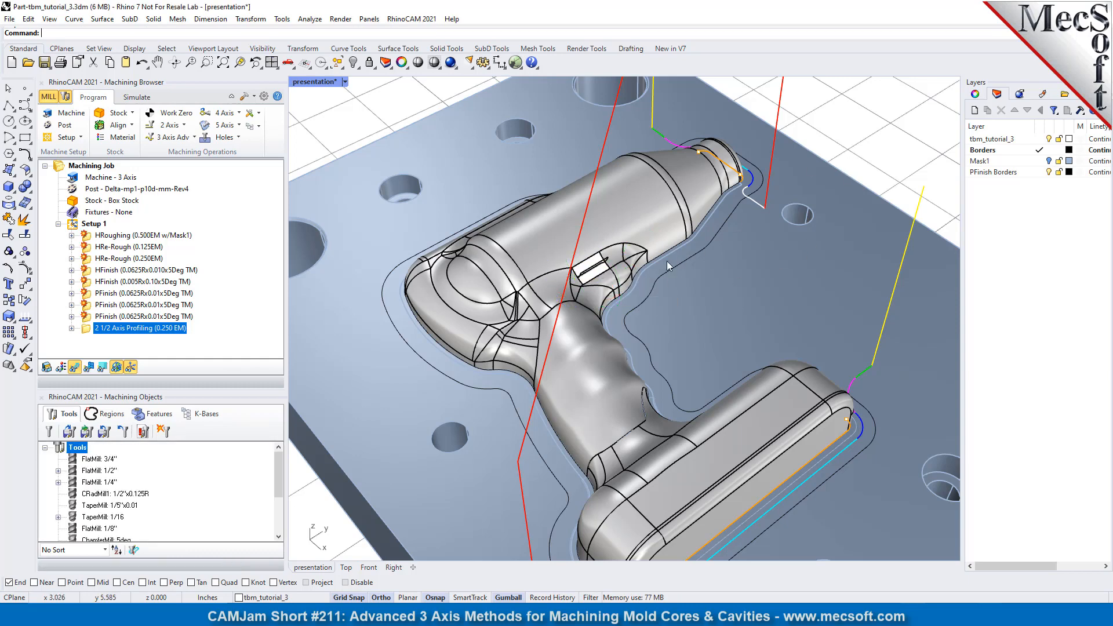
{"action": "left_click", "coordinate": [141, 62]}
{"action": "left_click", "coordinate": [881, 143]}
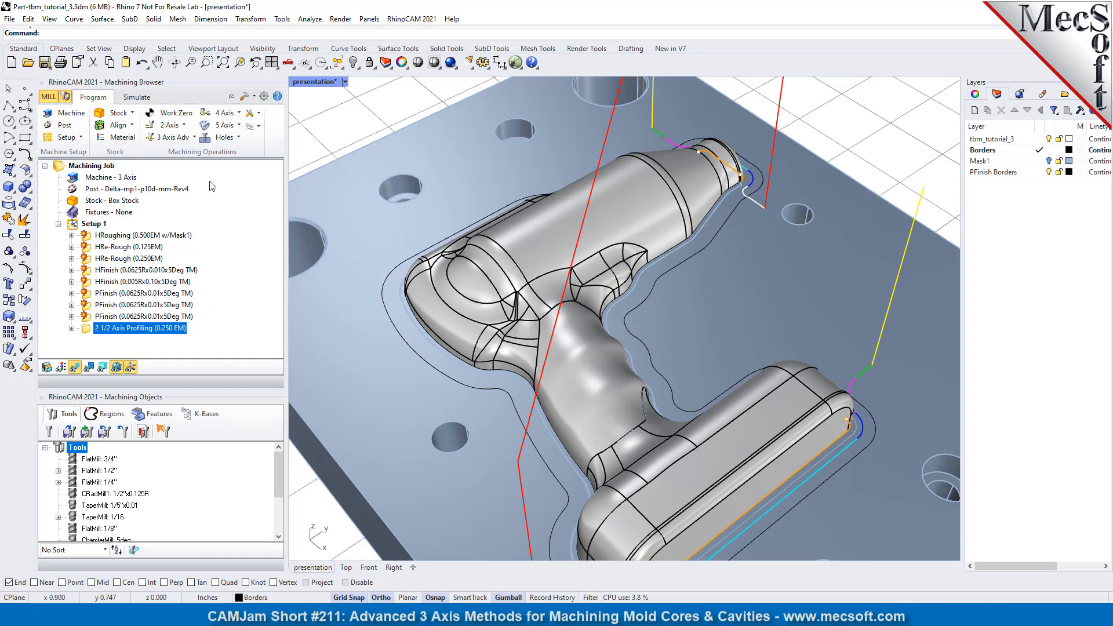
Create a 3-axis advanced 3D Offset Pocketing operation that takes part surfaces as its control geometry
{"action": "left_click", "coordinate": [174, 138]}
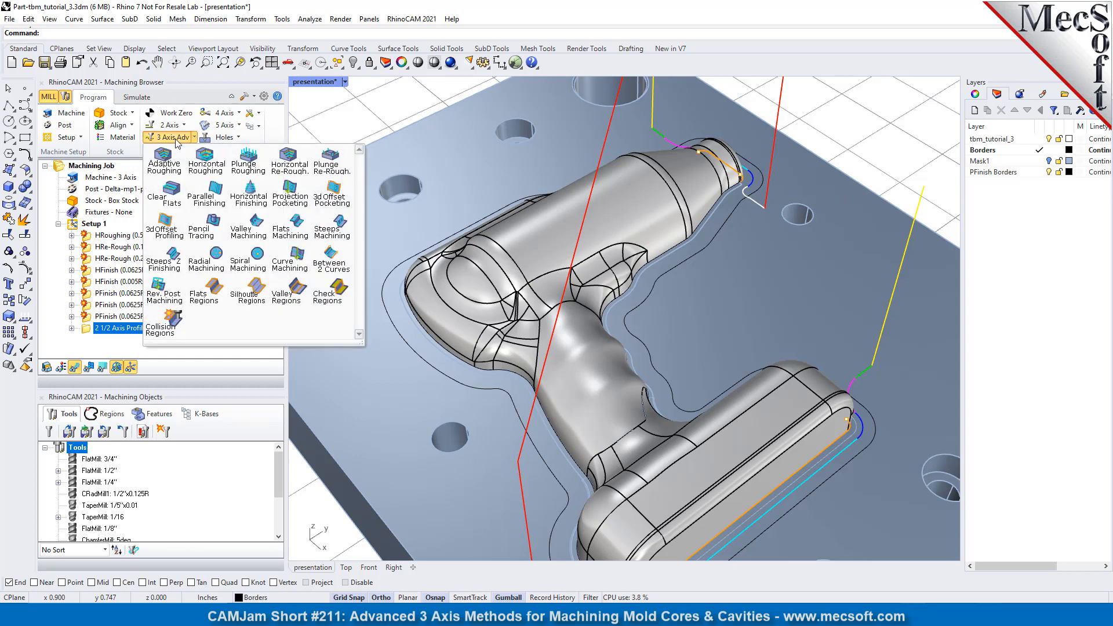
{"action": "left_click", "coordinate": [330, 193]}
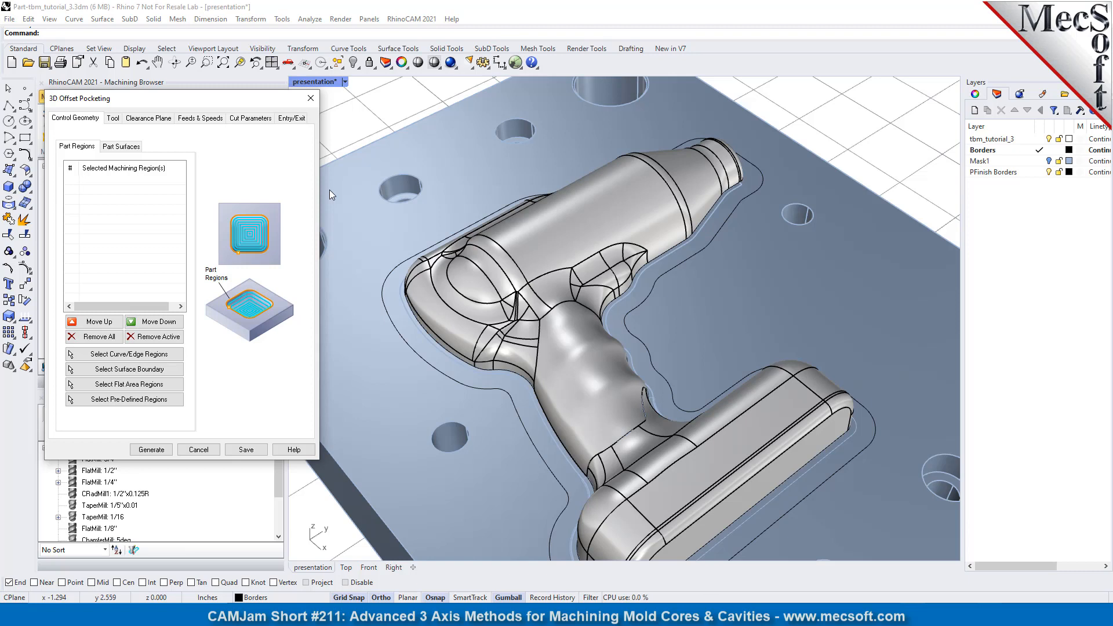
{"action": "left_click", "coordinate": [122, 147]}
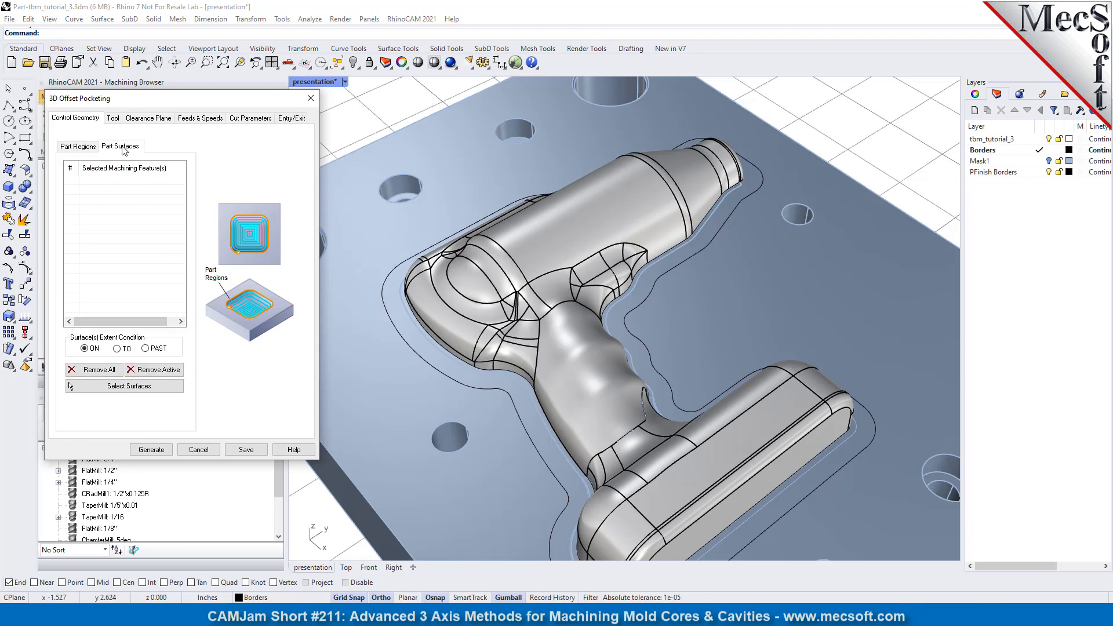
Assign all the surfaces forming the drill's trigger as the part surfaces of the 3D Offset Pocketing operation
{"action": "left_click", "coordinate": [127, 386]}
{"action": "scroll", "coordinate": [611, 333], "scroll_direction": "up", "scroll_amount": 6}
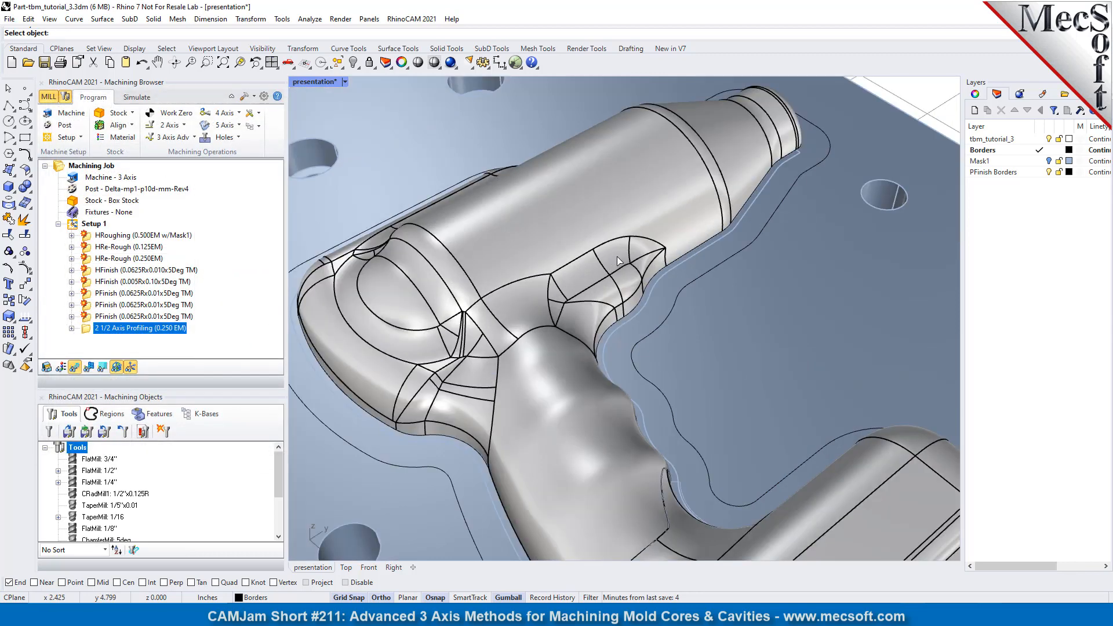
{"action": "left_click", "coordinate": [679, 271]}
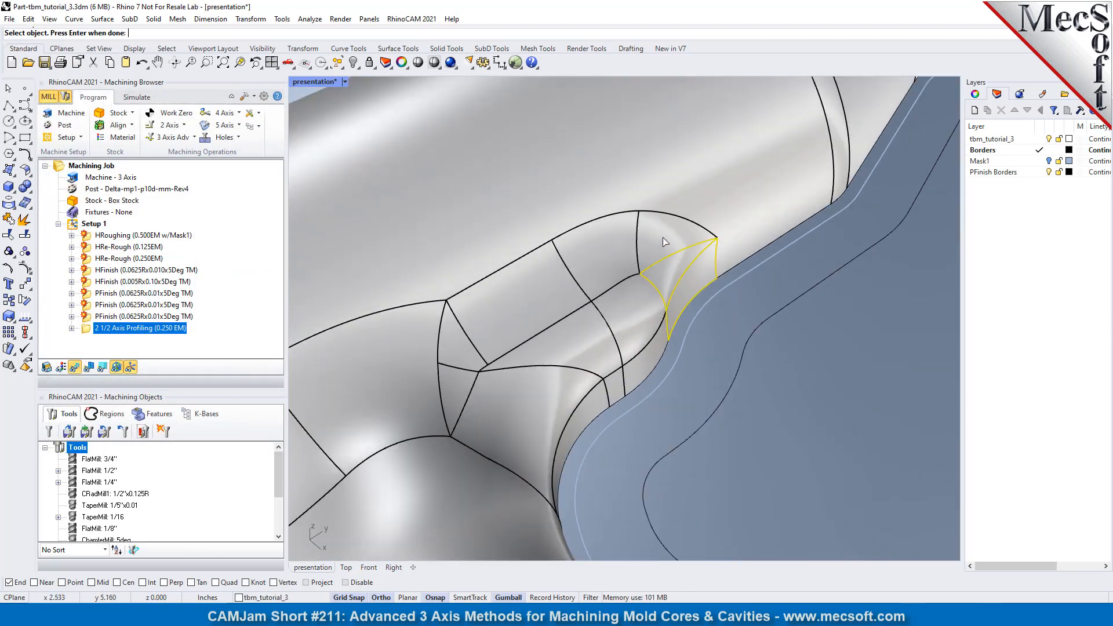
{"action": "left_click", "coordinate": [664, 239]}
{"action": "left_click", "coordinate": [593, 244]}
{"action": "left_click", "coordinate": [633, 310]}
{"action": "left_click", "coordinate": [651, 356]}
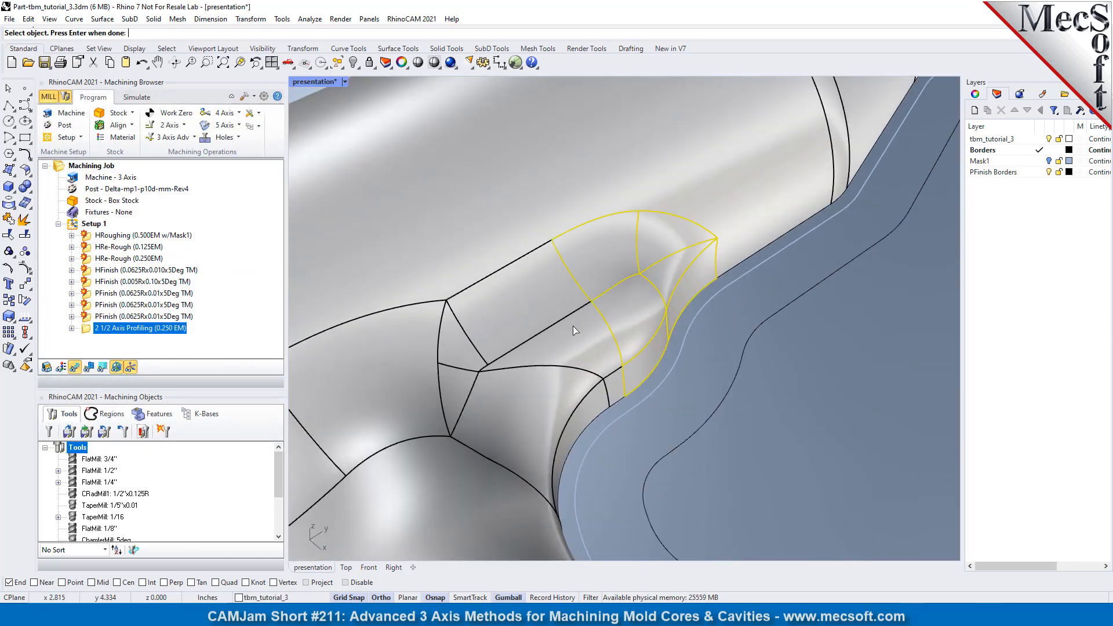
{"action": "left_click", "coordinate": [617, 389]}
{"action": "left_click", "coordinate": [568, 315]}
{"action": "left_click", "coordinate": [504, 327]}
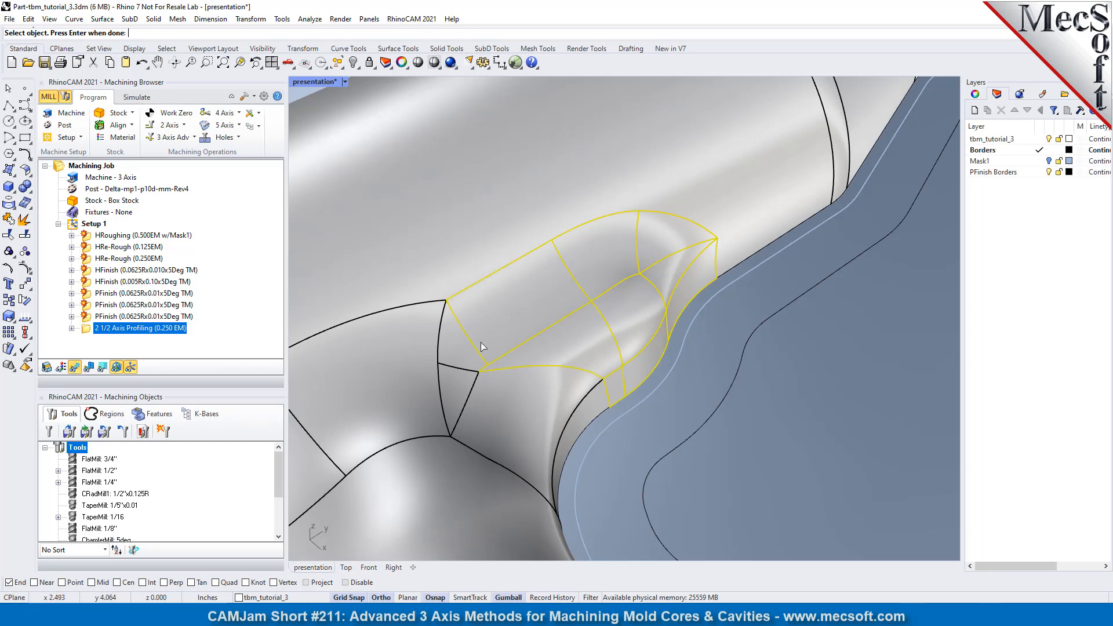
{"action": "left_click", "coordinate": [458, 346]}
{"action": "left_click", "coordinate": [457, 378]}
{"action": "left_click", "coordinate": [557, 410]}
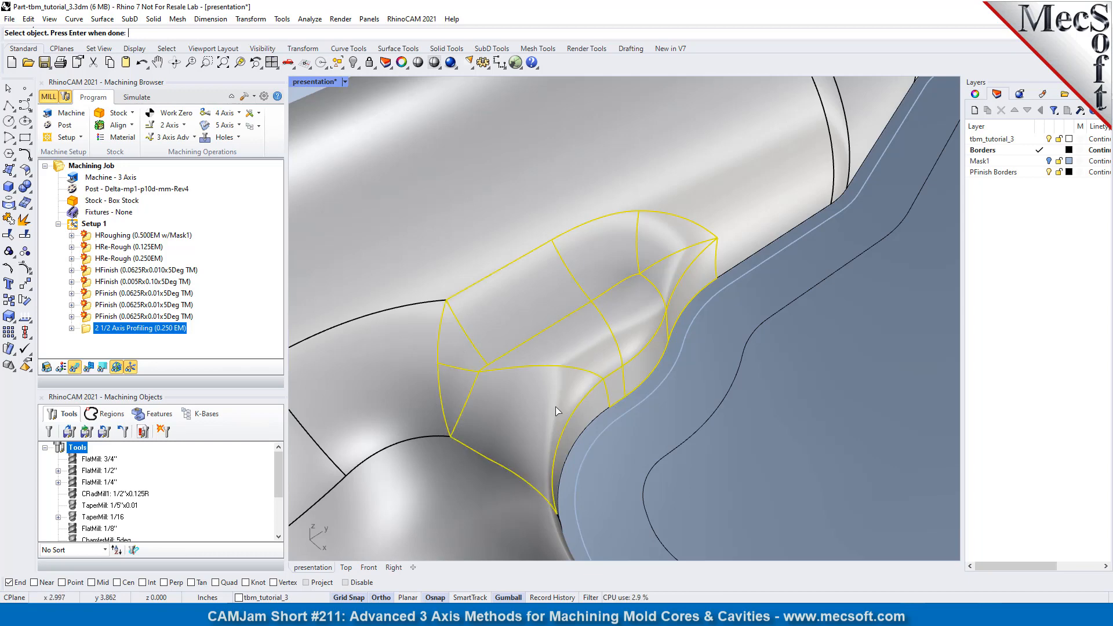
{"action": "left_click", "coordinate": [592, 410]}
{"action": "scroll", "coordinate": [583, 315], "scroll_direction": "down", "scroll_amount": 5}
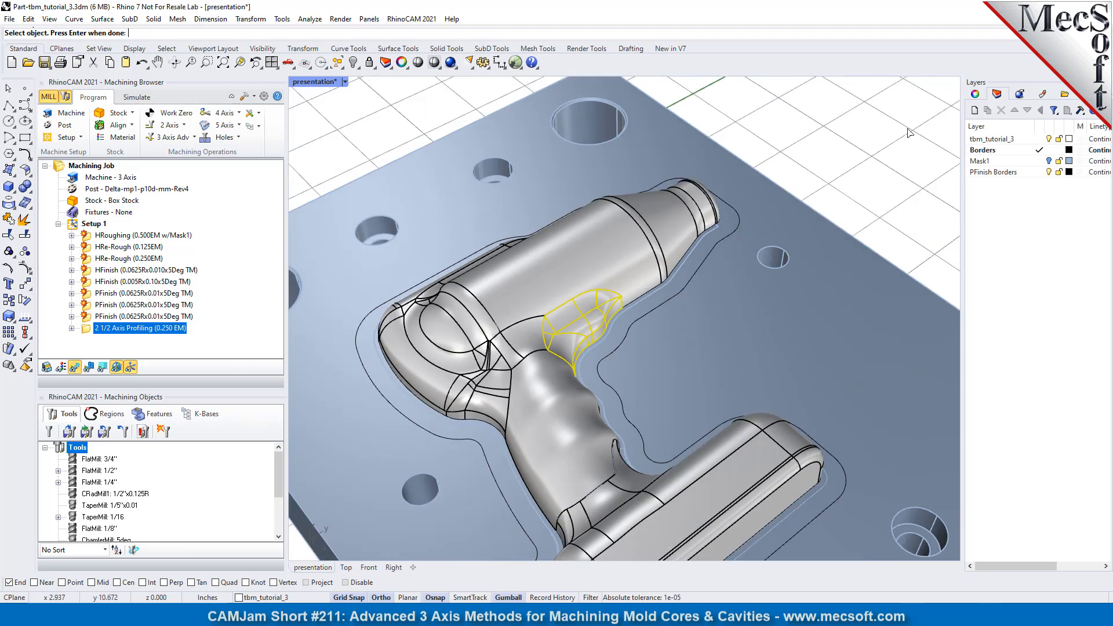
{"action": "key", "text": "Return"}
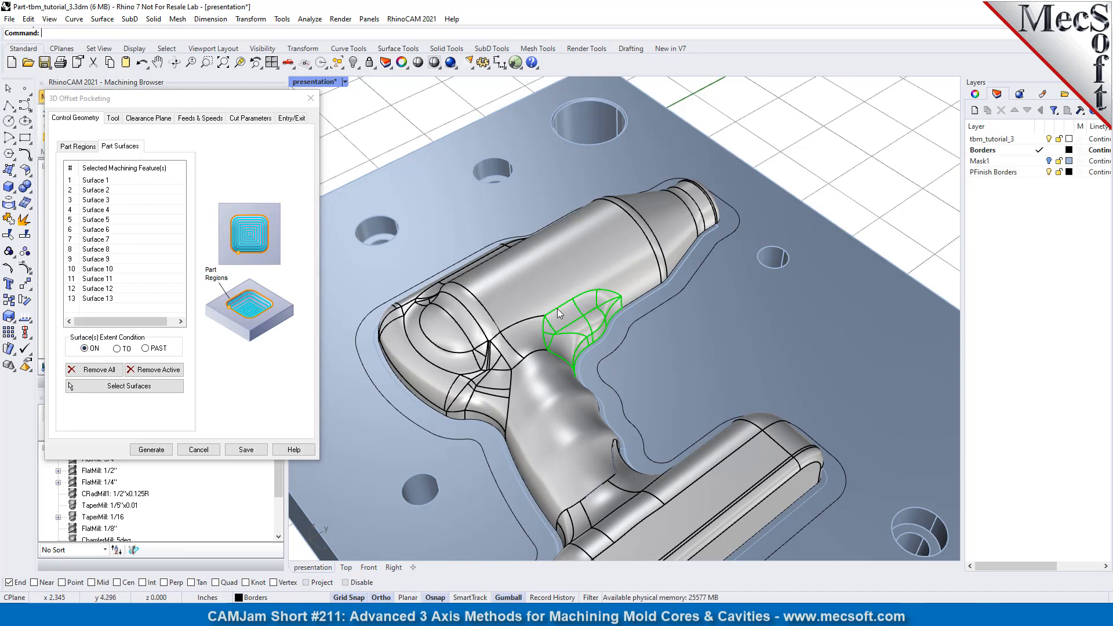
Choose the BallMill 1/16" tool for the pocketing operation and review its clearance plane and feeds and speeds
{"action": "left_click", "coordinate": [112, 119]}
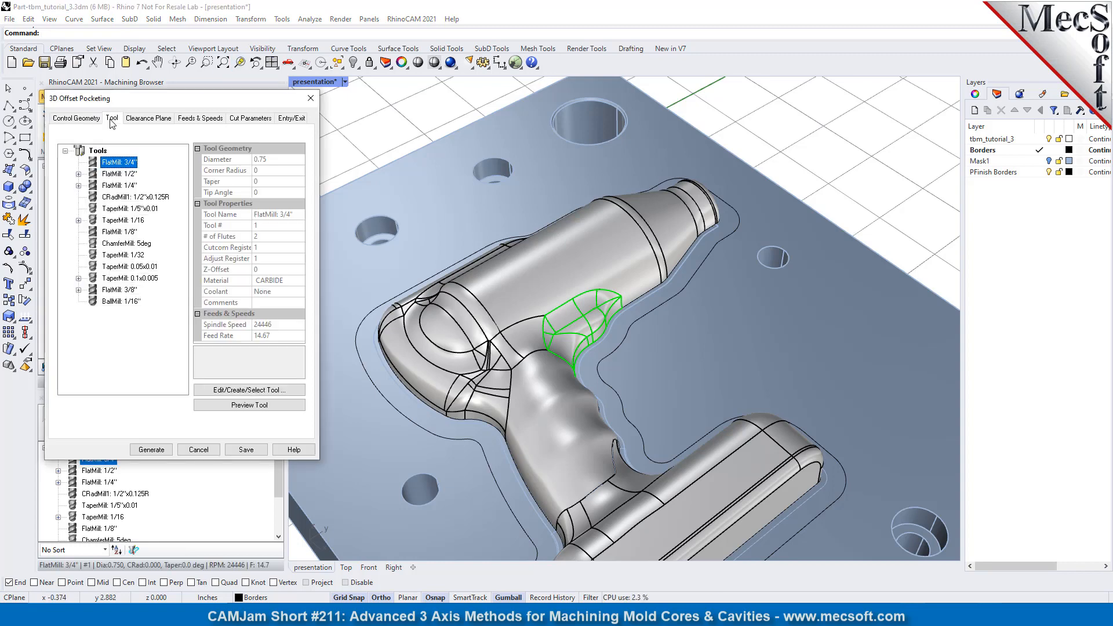
{"action": "left_click", "coordinate": [110, 301]}
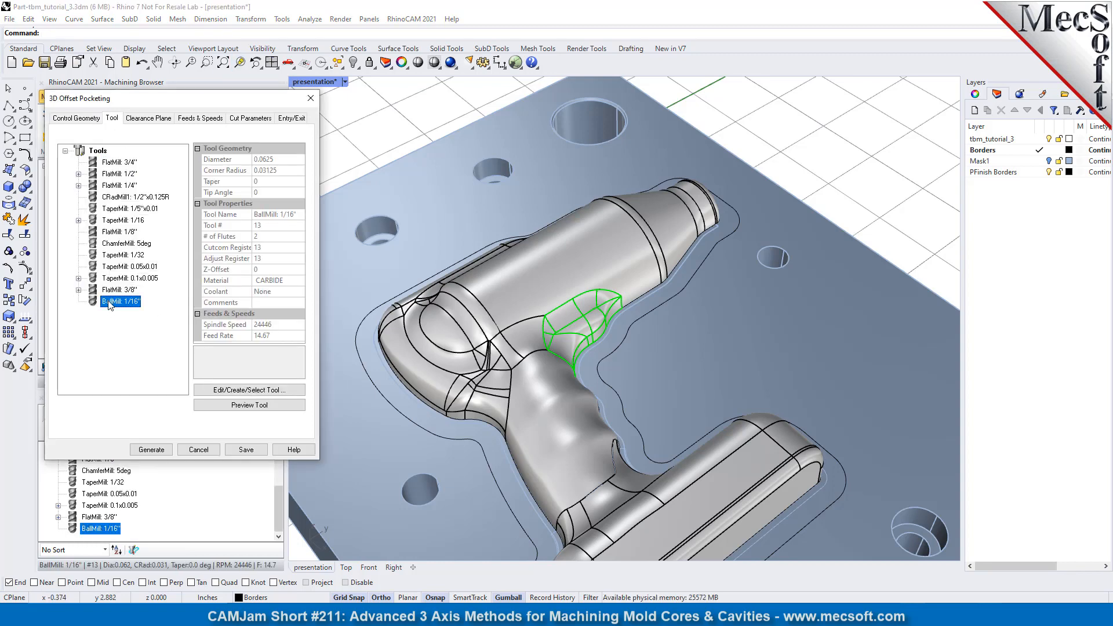
{"action": "left_click", "coordinate": [152, 119]}
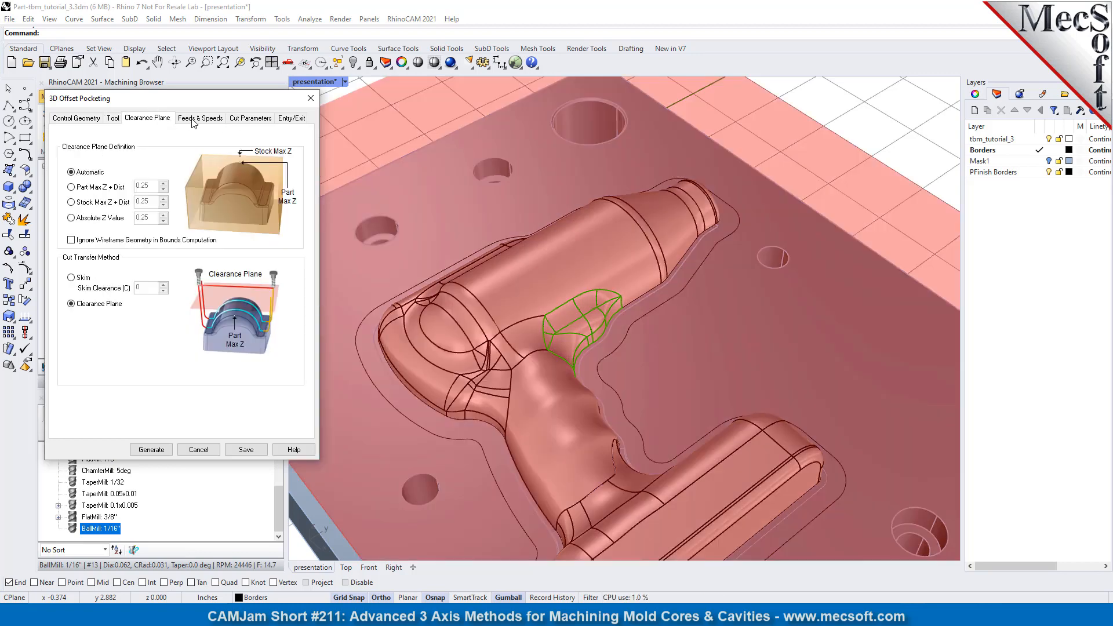
{"action": "left_click", "coordinate": [203, 120]}
Review the pocketing tolerances and change the stepover control from tool-diameter percentage to a fixed distance
{"action": "left_click", "coordinate": [246, 121]}
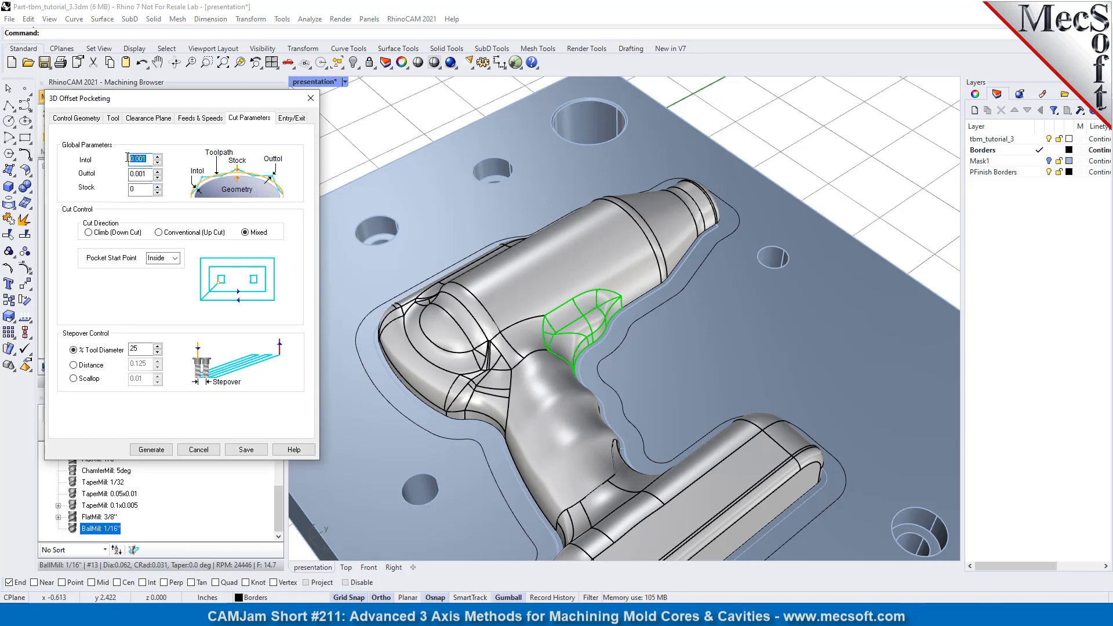
{"action": "key", "text": "Tab"}
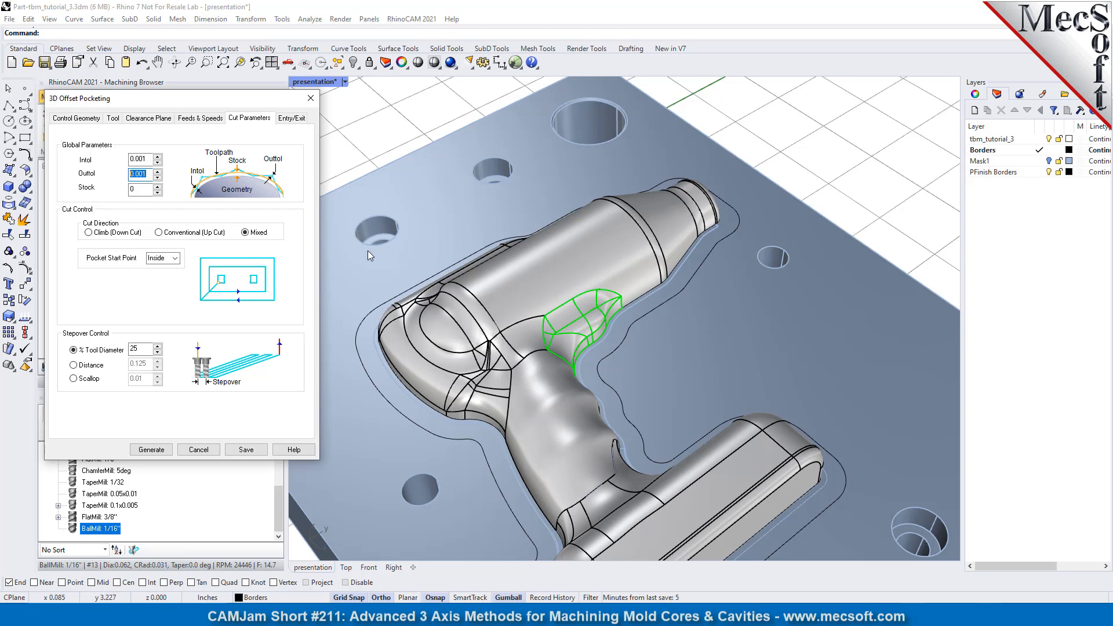
{"action": "left_click", "coordinate": [73, 365]}
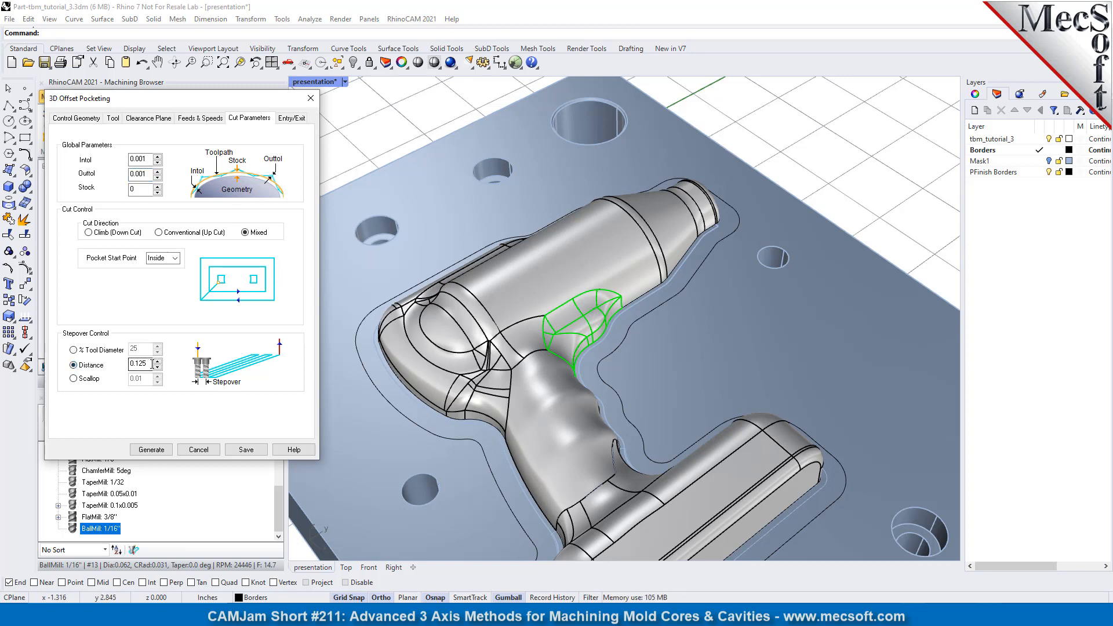
{"action": "left_click_drag", "start_coordinate": [152, 364], "coordinate": [100, 361]}
{"action": "type", "text": "0"}
Review the entry and exit motions and generate the 3D Offset Pocketing toolpath
{"action": "left_click", "coordinate": [290, 121]}
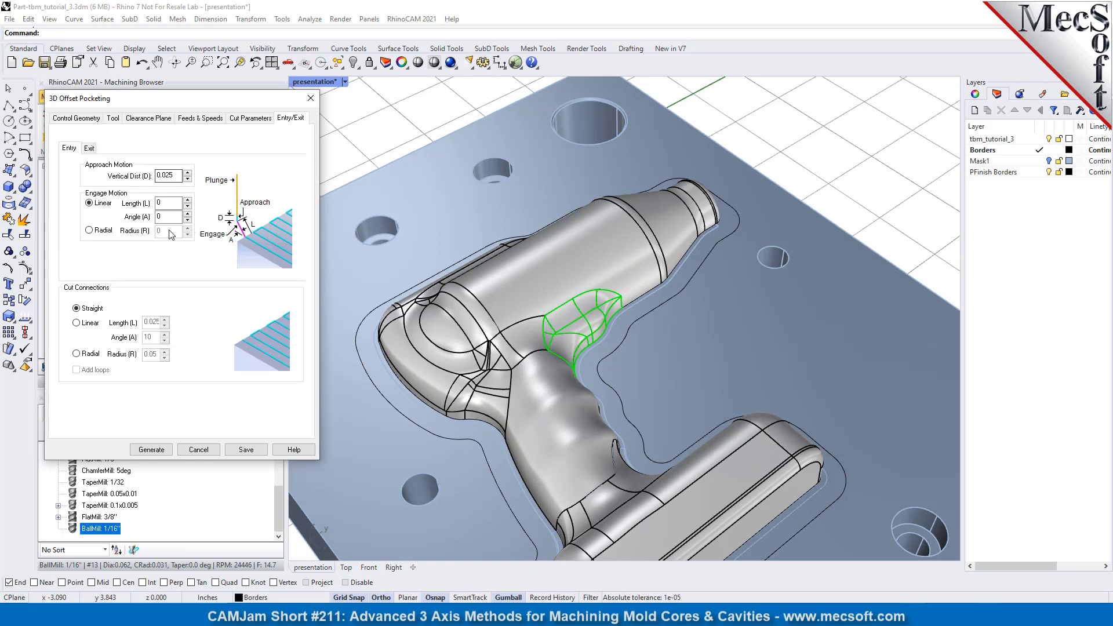
{"action": "left_click", "coordinate": [88, 149]}
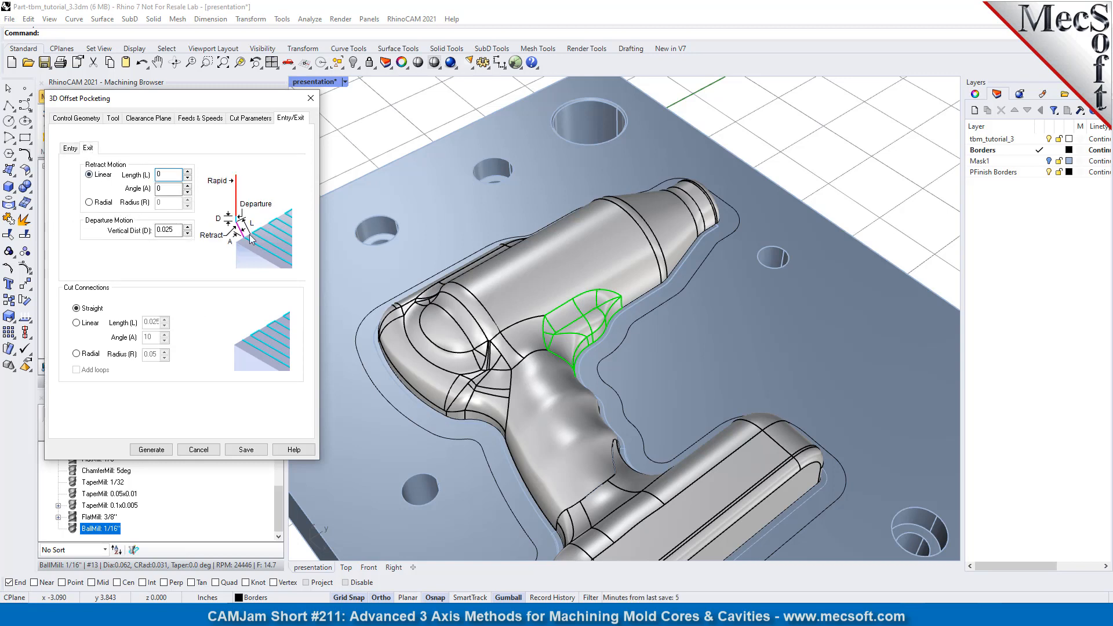
{"action": "left_click", "coordinate": [151, 450]}
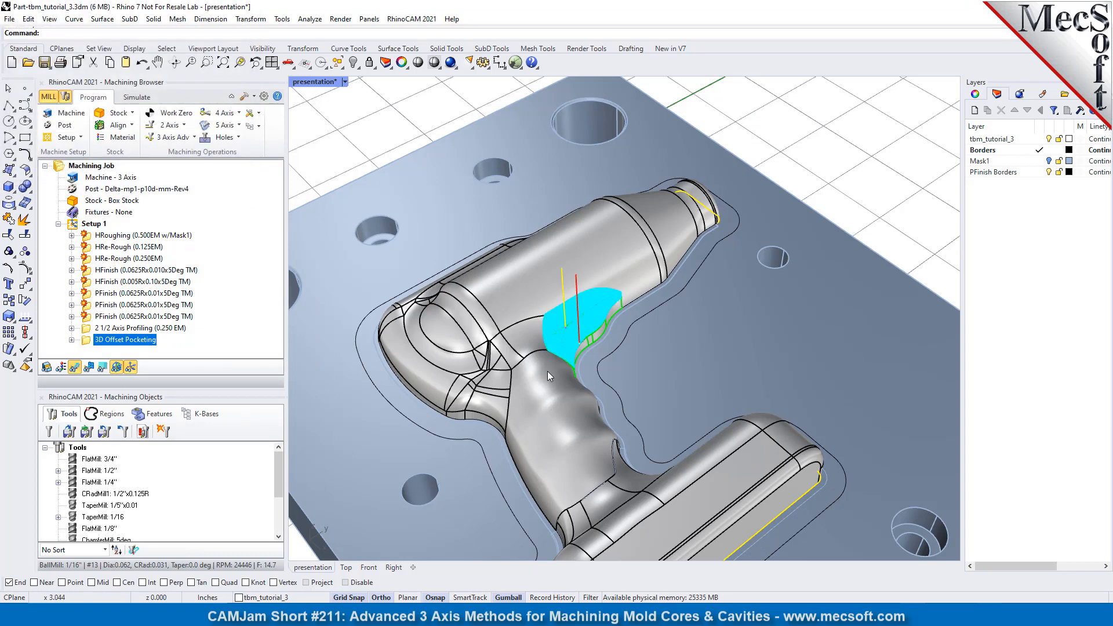
Examine the generated 3D Offset Pocketing passes over the drill's trigger surfaces up close
{"action": "scroll", "coordinate": [577, 328], "scroll_direction": "up", "scroll_amount": 3}
{"action": "scroll", "coordinate": [576, 322], "scroll_direction": "up", "scroll_amount": 5}
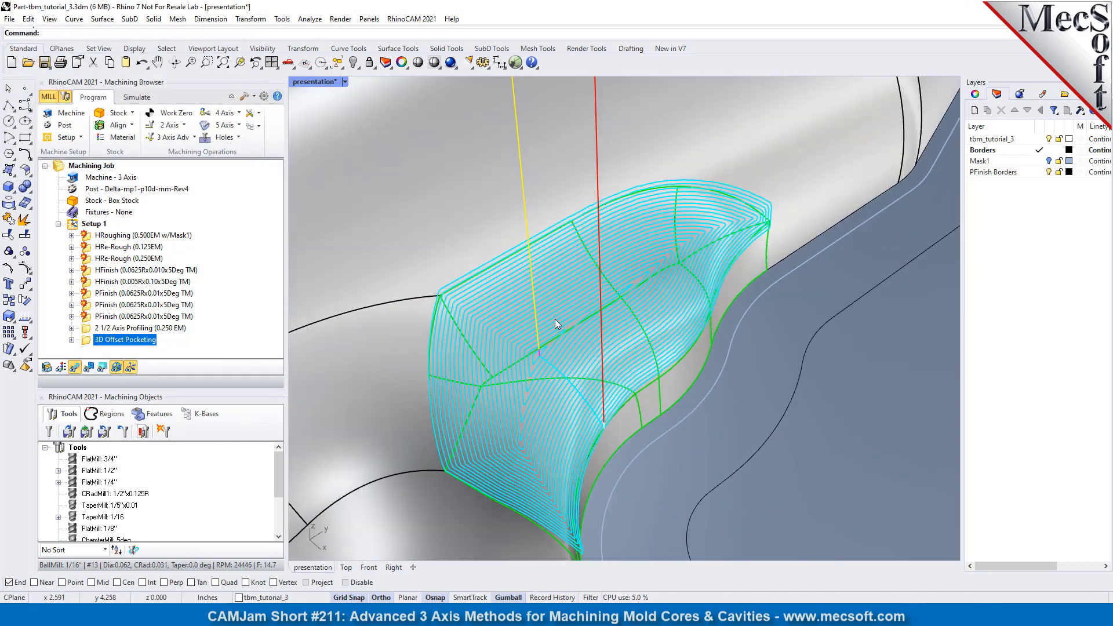
{"action": "scroll", "coordinate": [524, 363], "scroll_direction": "up", "scroll_amount": 2}
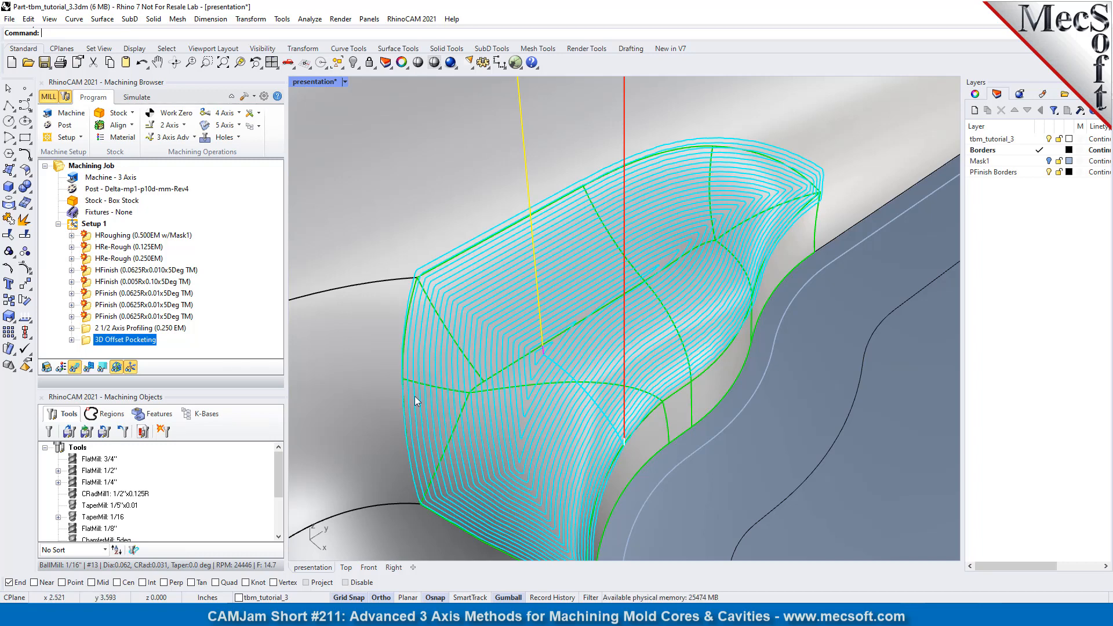
{"action": "scroll", "coordinate": [607, 260], "scroll_direction": "down", "scroll_amount": 5}
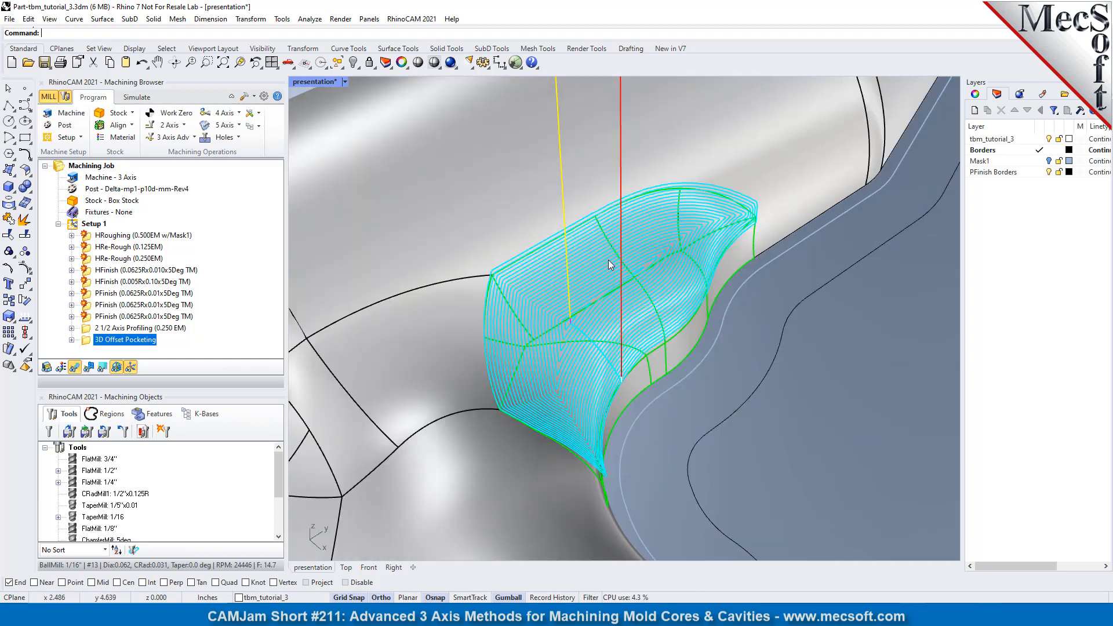
{"action": "scroll", "coordinate": [712, 408], "scroll_direction": "up", "scroll_amount": 5}
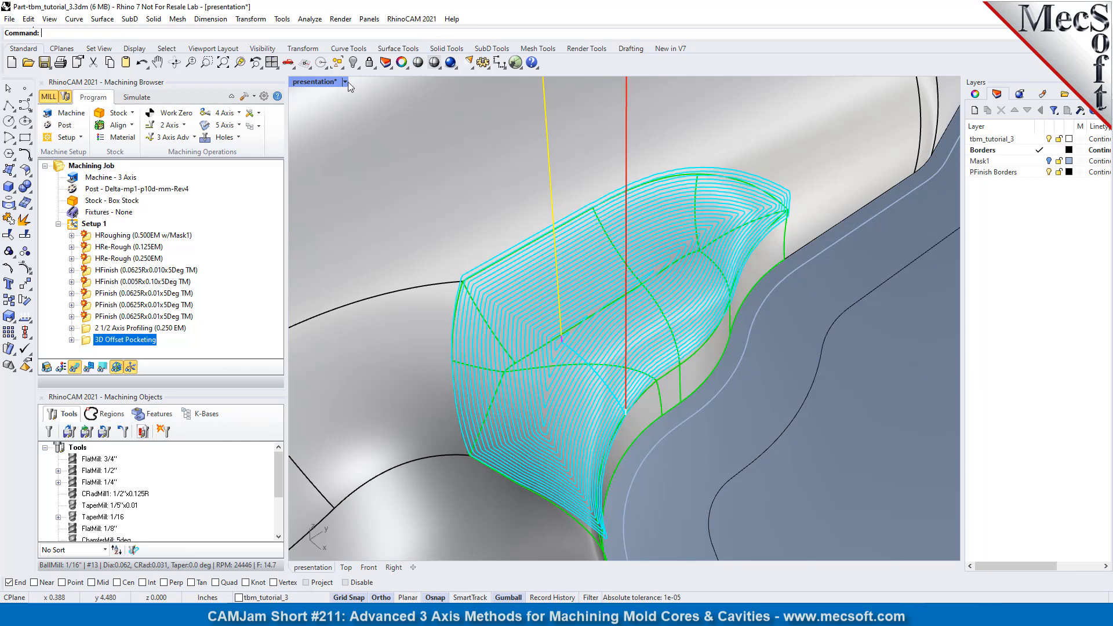
Examine the trigger's 3D Offset Pocketing toolpath in the top view and from an angled perspective view
{"action": "left_click", "coordinate": [291, 65]}
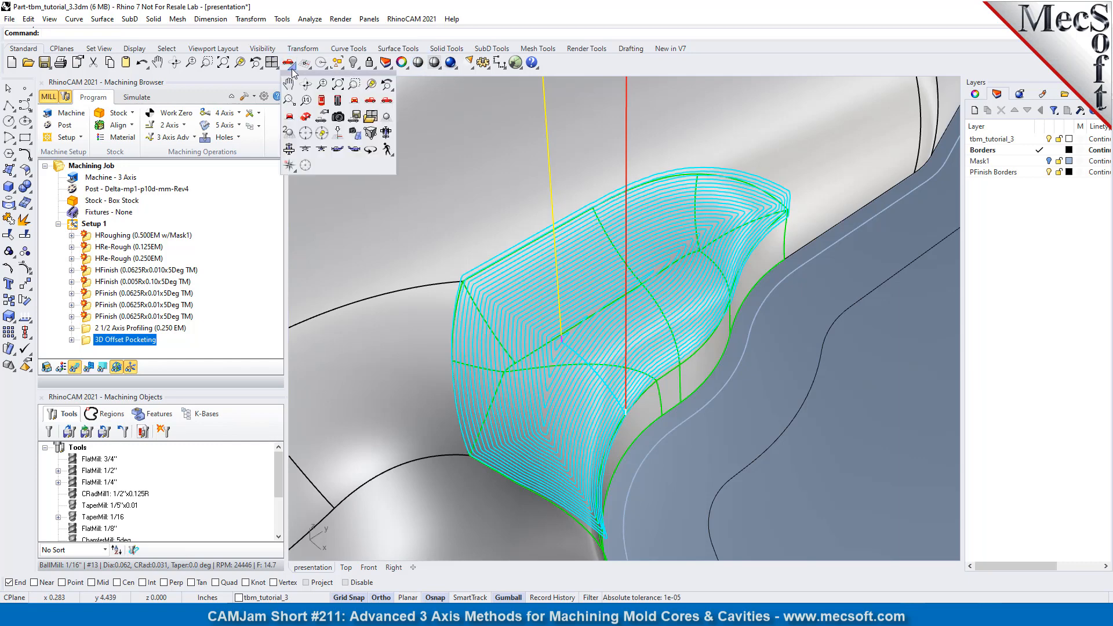
{"action": "left_click", "coordinate": [321, 100]}
{"action": "scroll", "coordinate": [561, 306], "scroll_direction": "down", "scroll_amount": 5}
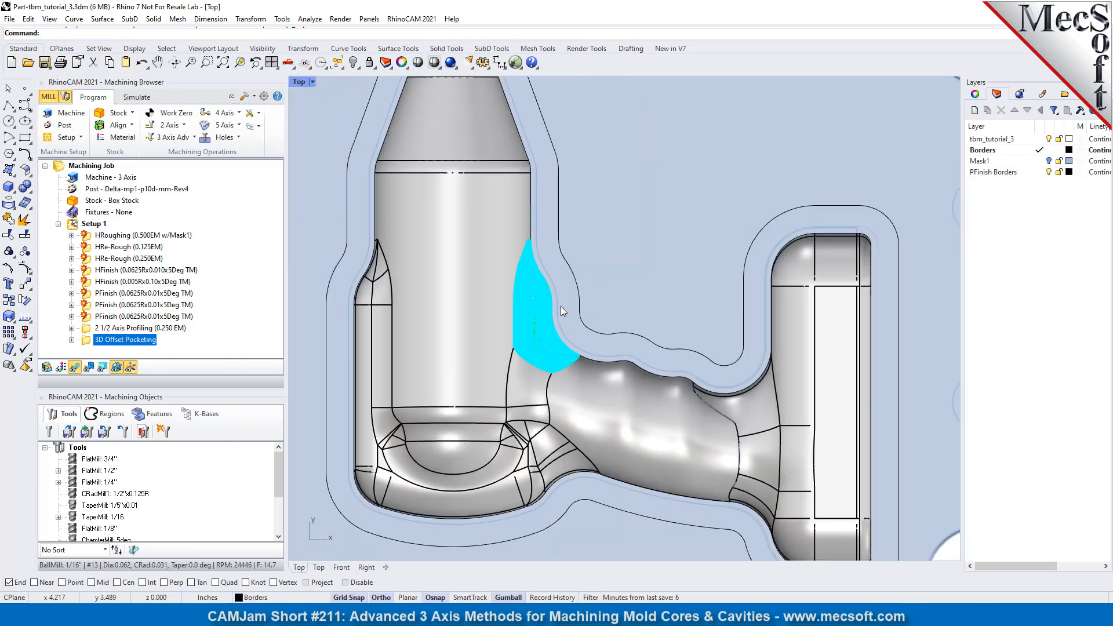
{"action": "scroll", "coordinate": [565, 301], "scroll_direction": "up", "scroll_amount": 6}
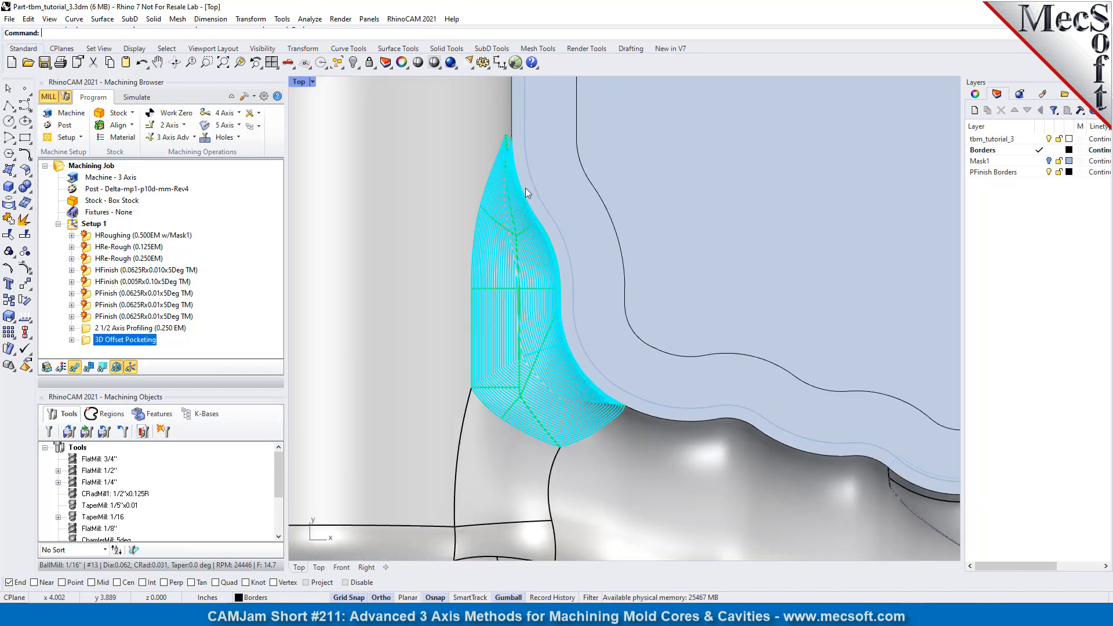
{"action": "left_click", "coordinate": [290, 65]}
{"action": "left_click", "coordinate": [307, 117]}
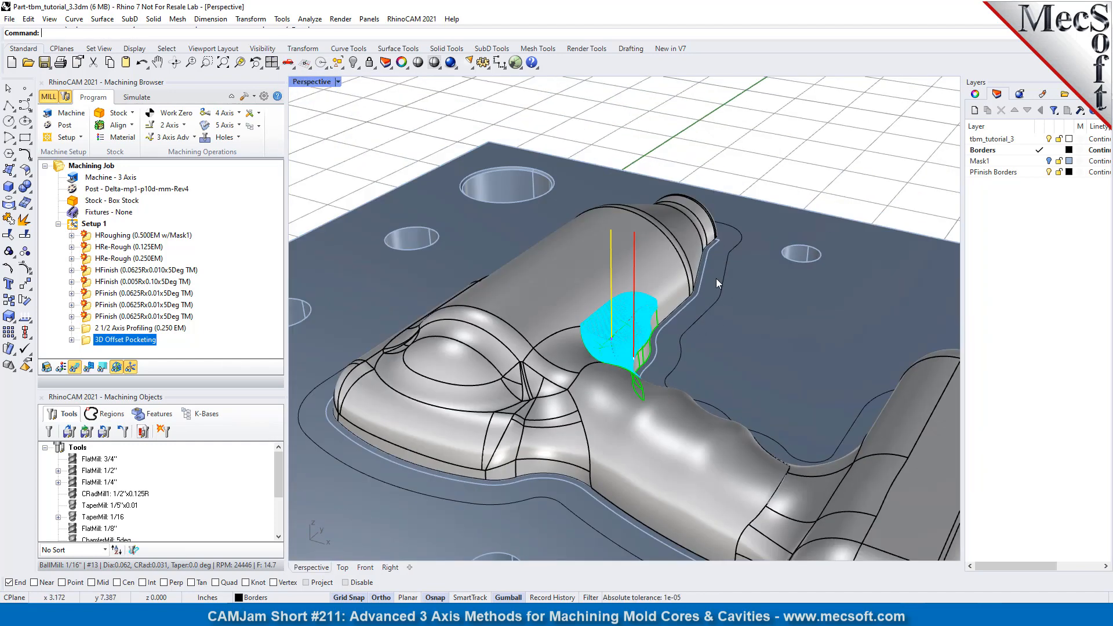
{"action": "right_click_drag", "start_coordinate": [715, 278], "coordinate": [722, 353]}
{"action": "right_click_drag", "start_coordinate": [789, 153], "coordinate": [755, 168]}
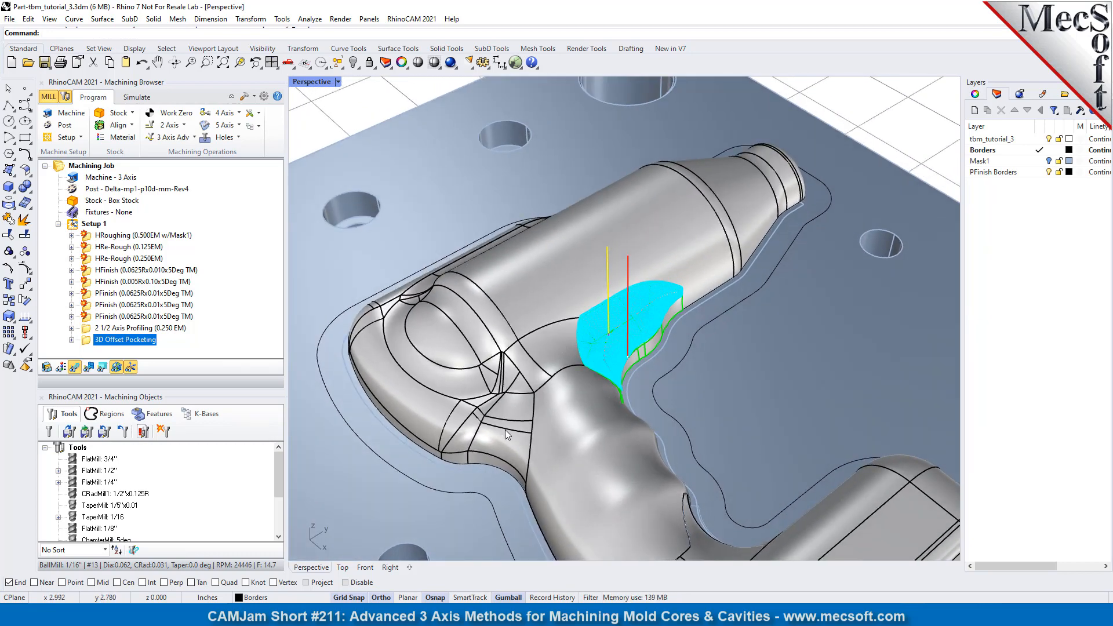
Duplicate the trigger's 3D Offset Pocketing operation and remove all part surfaces from the copy
{"action": "right_click", "coordinate": [133, 346]}
{"action": "left_click", "coordinate": [188, 283]}
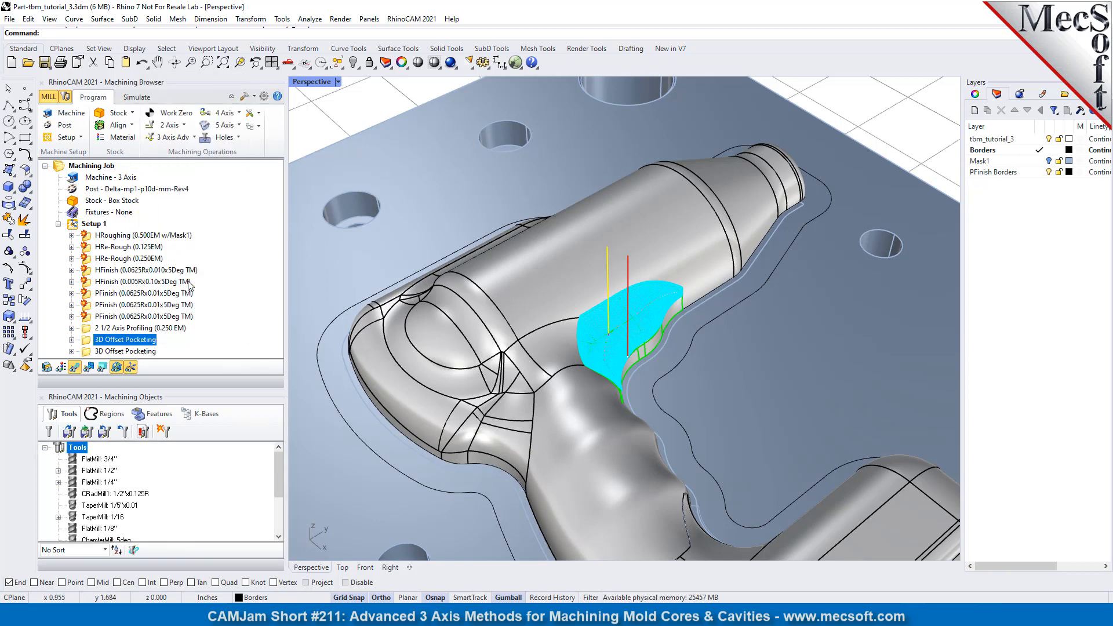
{"action": "double_click", "coordinate": [87, 352]}
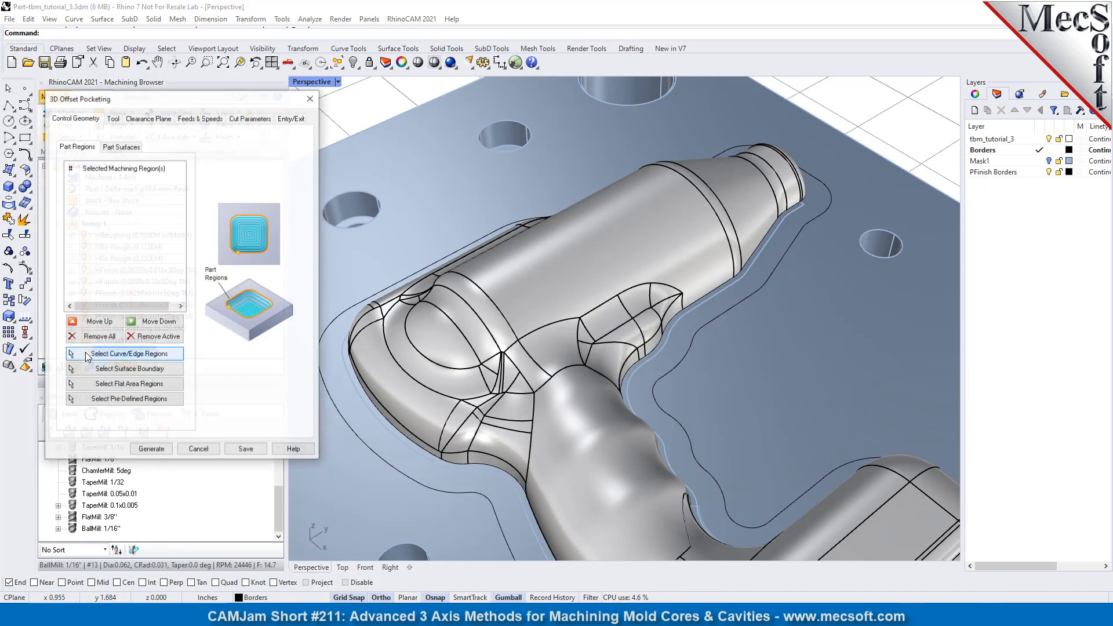
{"action": "left_click", "coordinate": [121, 148]}
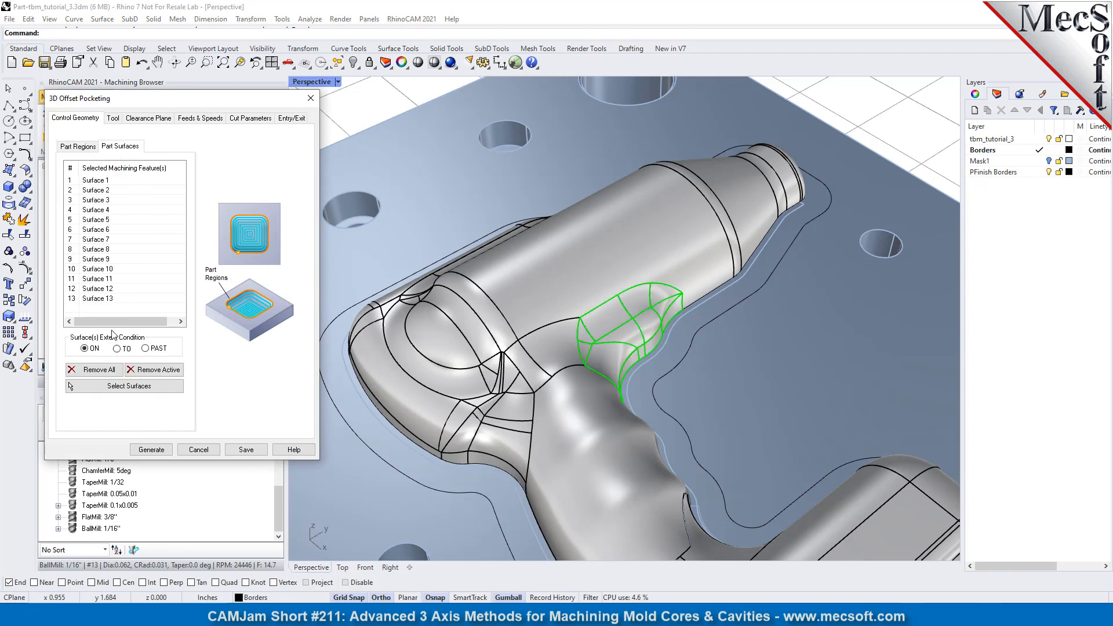
{"action": "left_click", "coordinate": [100, 374]}
Assign the blend surfaces between the trigger and the drill's rounded rear housing to the copied operation and generate its 3D Offset Pocketing toolpath
{"action": "left_click", "coordinate": [132, 387]}
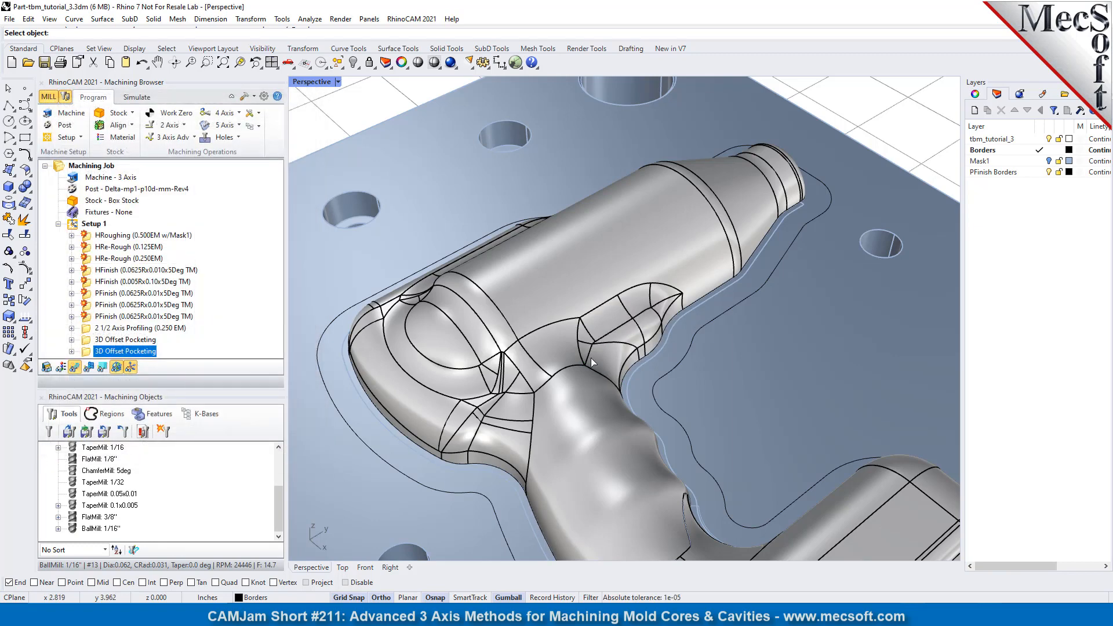
{"action": "scroll", "coordinate": [592, 362], "scroll_direction": "up", "scroll_amount": 3}
{"action": "left_click", "coordinate": [556, 335]}
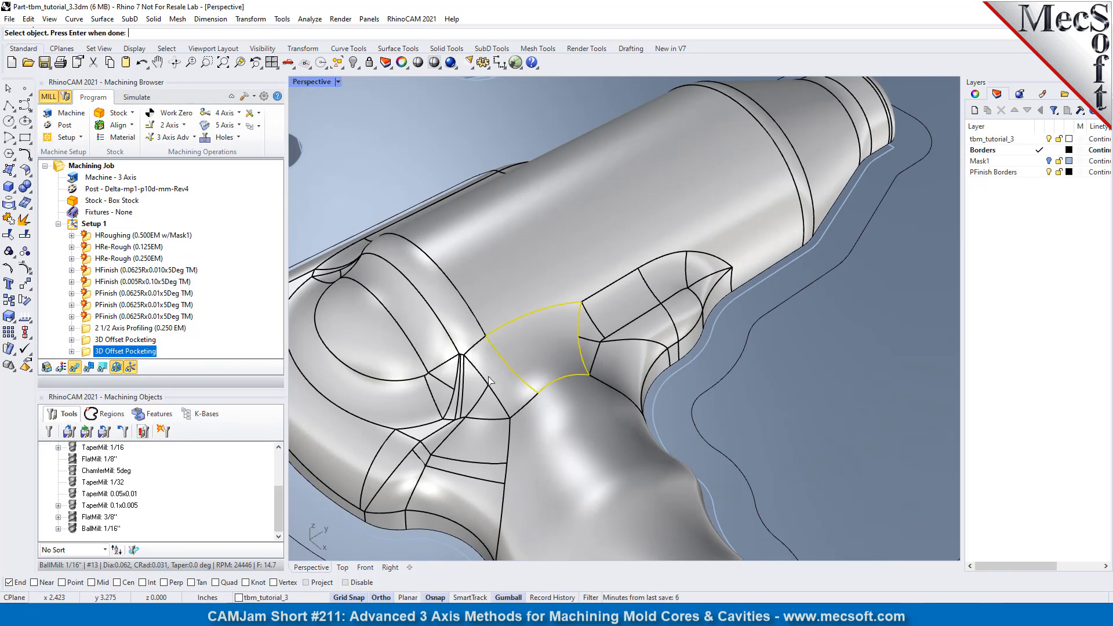
{"action": "left_click", "coordinate": [473, 392]}
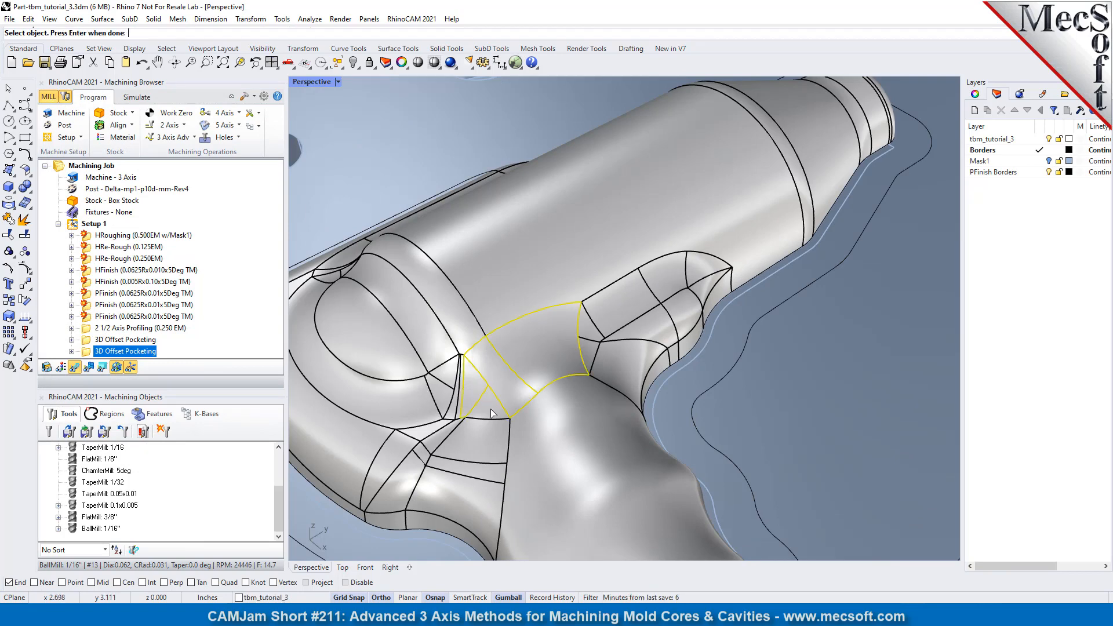
{"action": "scroll", "coordinate": [432, 397], "scroll_direction": "up", "scroll_amount": 3}
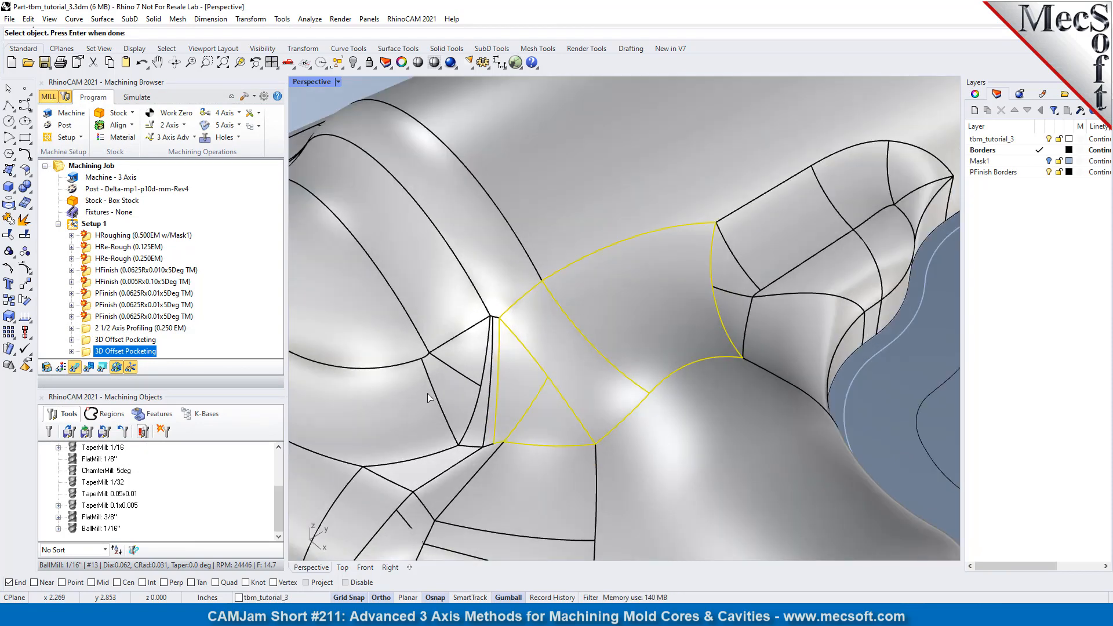
{"action": "left_click", "coordinate": [481, 442]}
{"action": "left_click", "coordinate": [526, 467]}
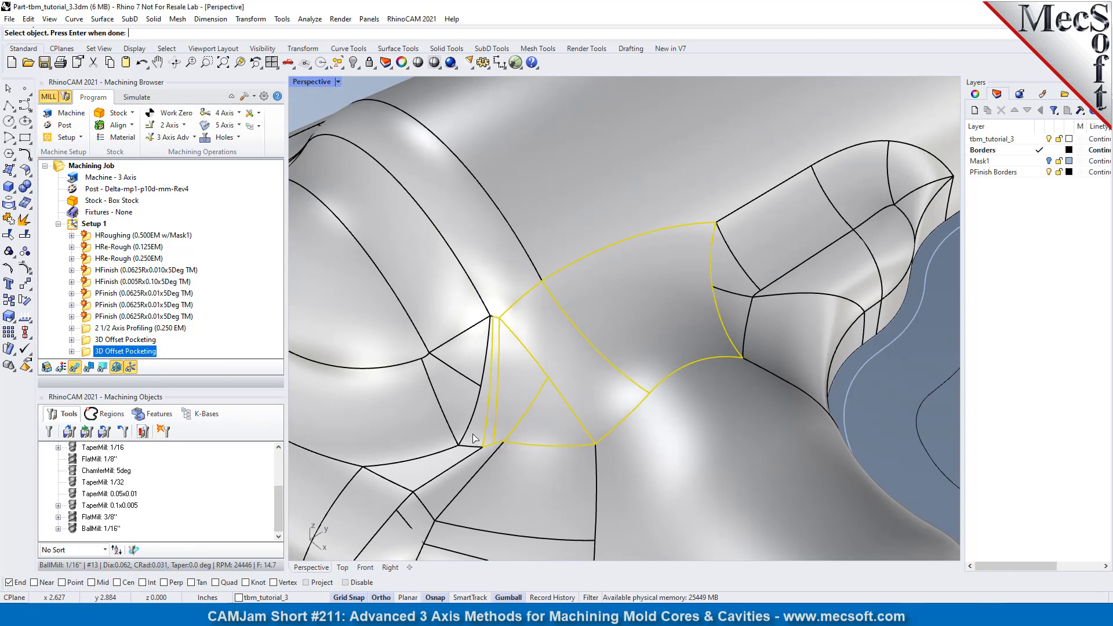
{"action": "scroll", "coordinate": [565, 282], "scroll_direction": "down", "scroll_amount": 2}
{"action": "scroll", "coordinate": [564, 282], "scroll_direction": "down", "scroll_amount": 1}
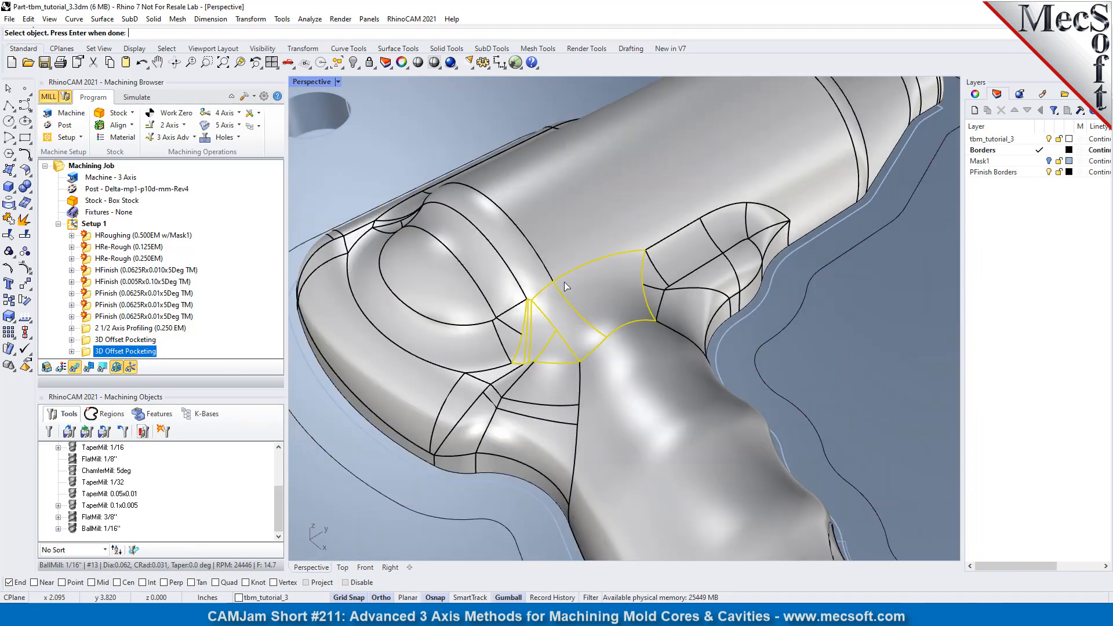
{"action": "left_click", "coordinate": [508, 342]}
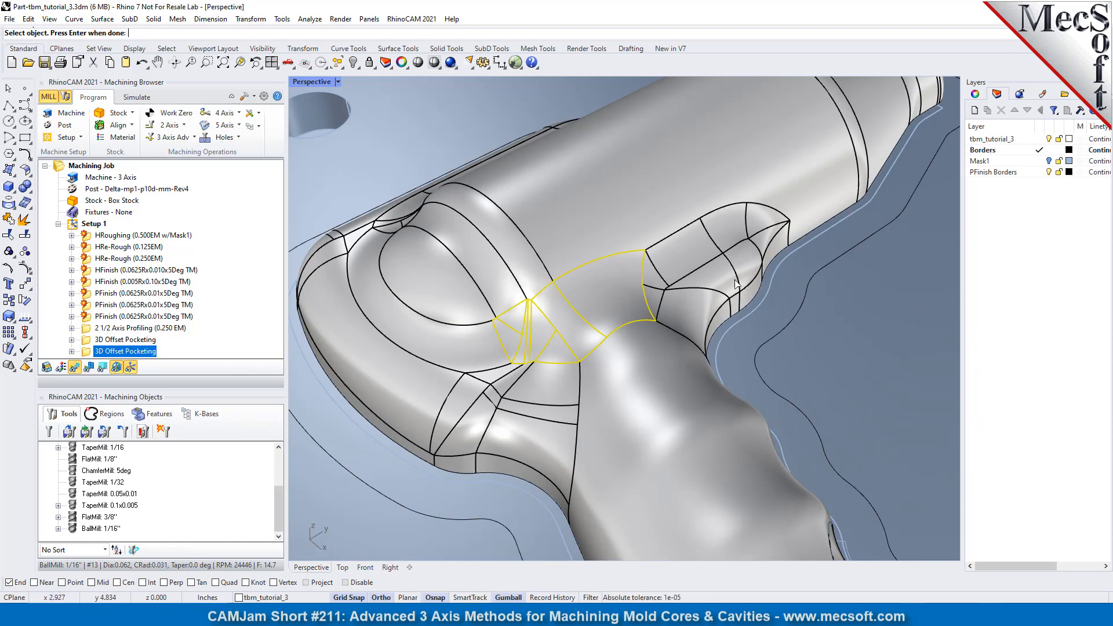
{"action": "key", "text": "Return"}
{"action": "left_click", "coordinate": [152, 450]}
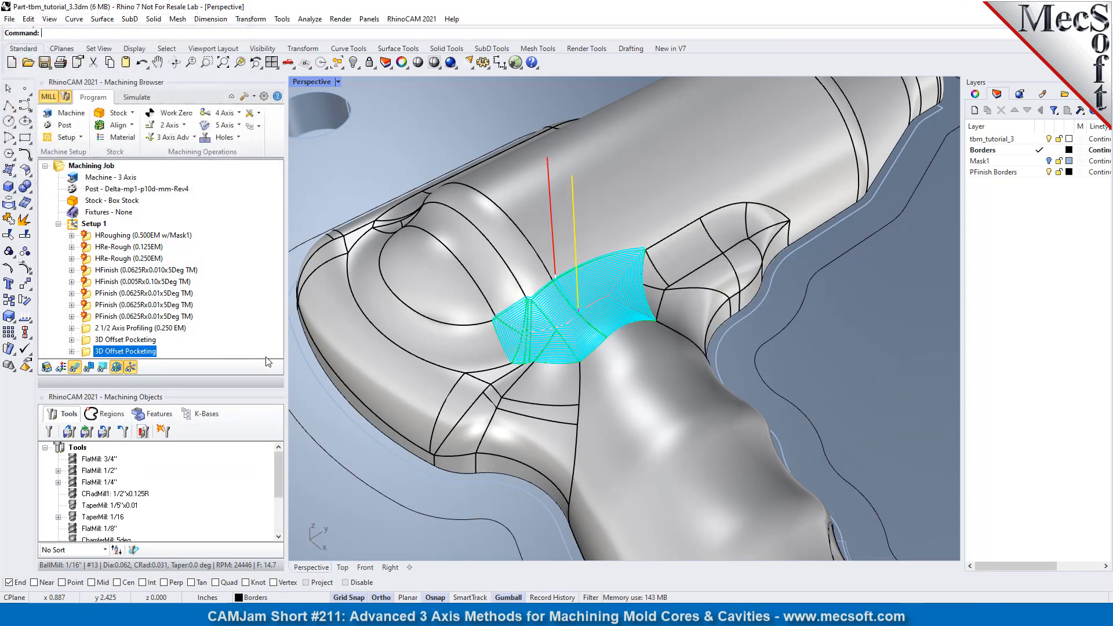
Examine the 3D Offset Pocketing passes over the blend surfaces beside the trigger up close and in context
{"action": "scroll", "coordinate": [565, 311], "scroll_direction": "up", "scroll_amount": 5}
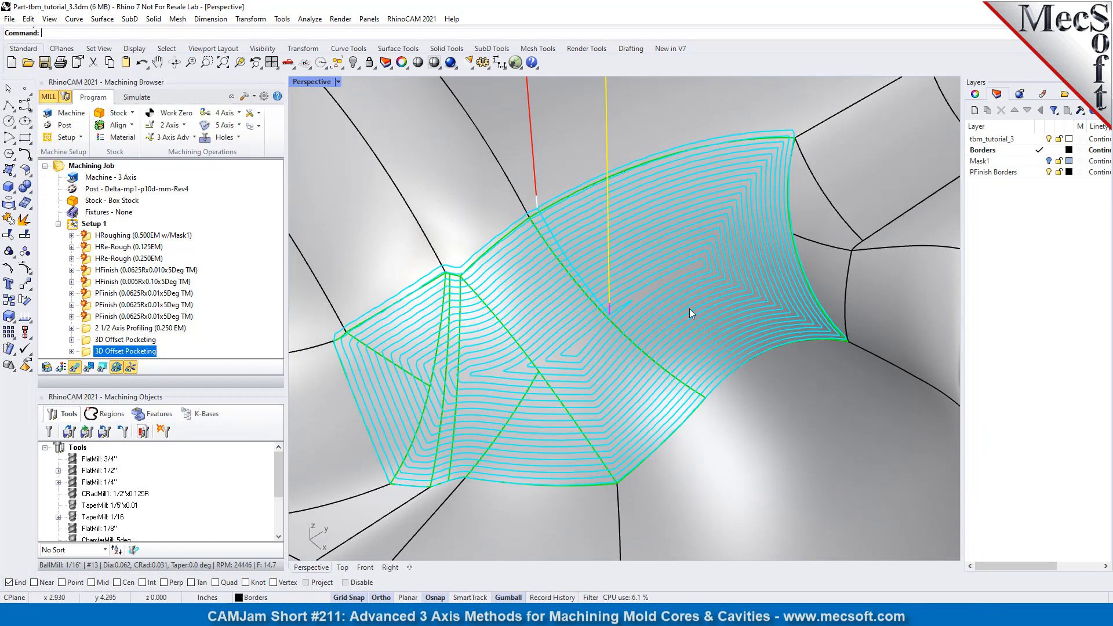
{"action": "scroll", "coordinate": [611, 301], "scroll_direction": "down", "scroll_amount": 5}
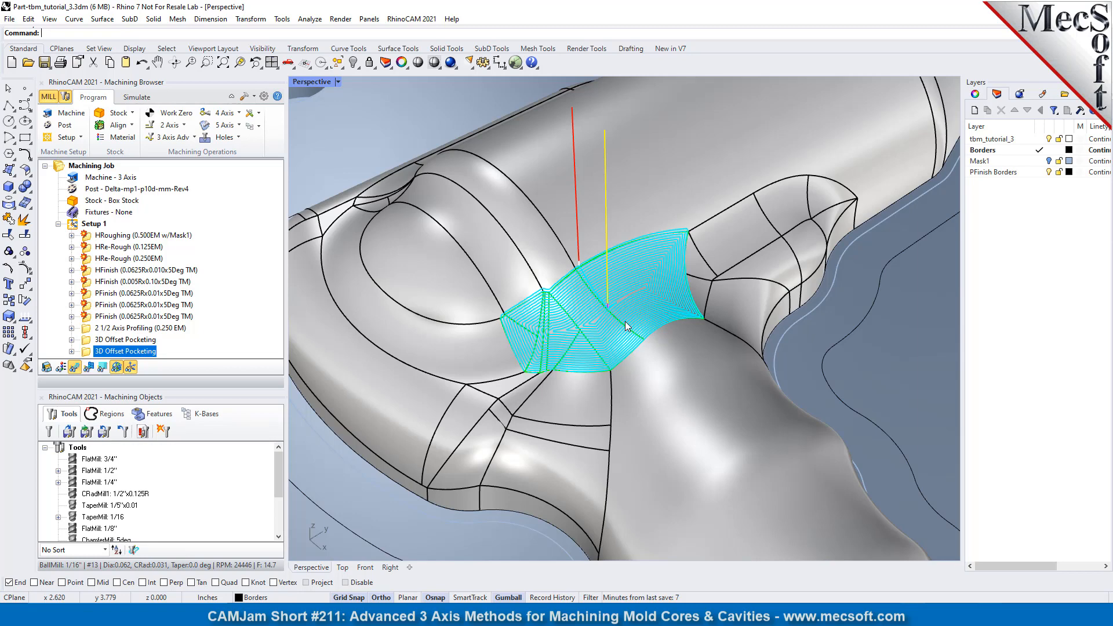
{"action": "scroll", "coordinate": [576, 361], "scroll_direction": "down", "scroll_amount": 2}
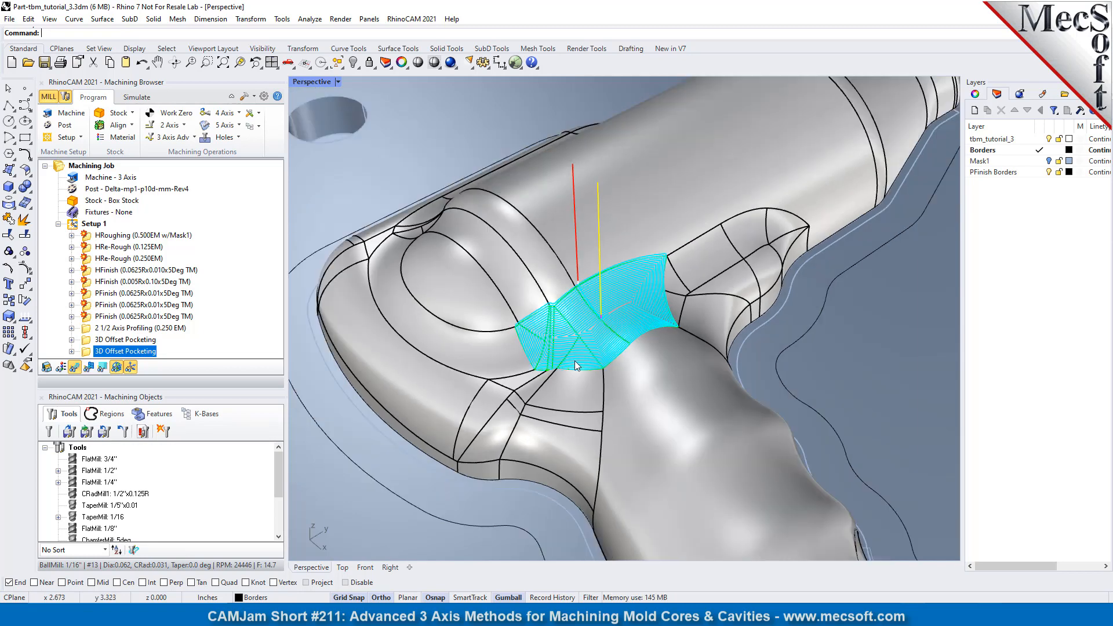
{"action": "scroll", "coordinate": [575, 361], "scroll_direction": "down", "scroll_amount": 2}
{"action": "scroll", "coordinate": [593, 335], "scroll_direction": "up", "scroll_amount": 2}
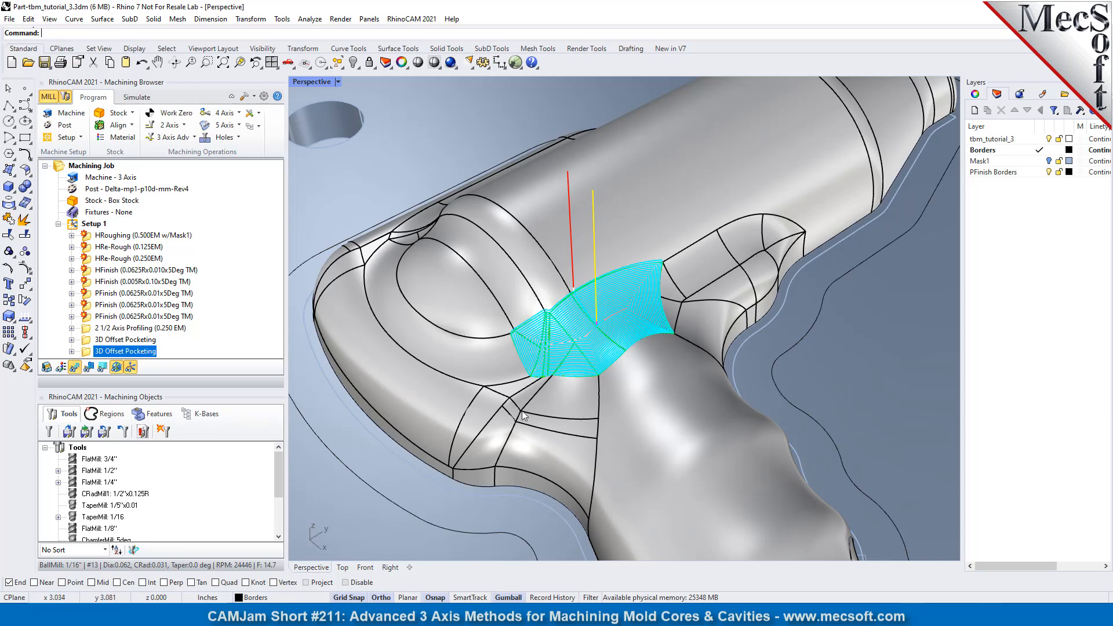
Clone the 3D Offset Pocketing operation of the blend beside the trigger and remove all part surfaces from the clone
{"action": "left_click_drag", "start_coordinate": [149, 390], "coordinate": [151, 454]}
{"action": "right_click", "coordinate": [142, 361]}
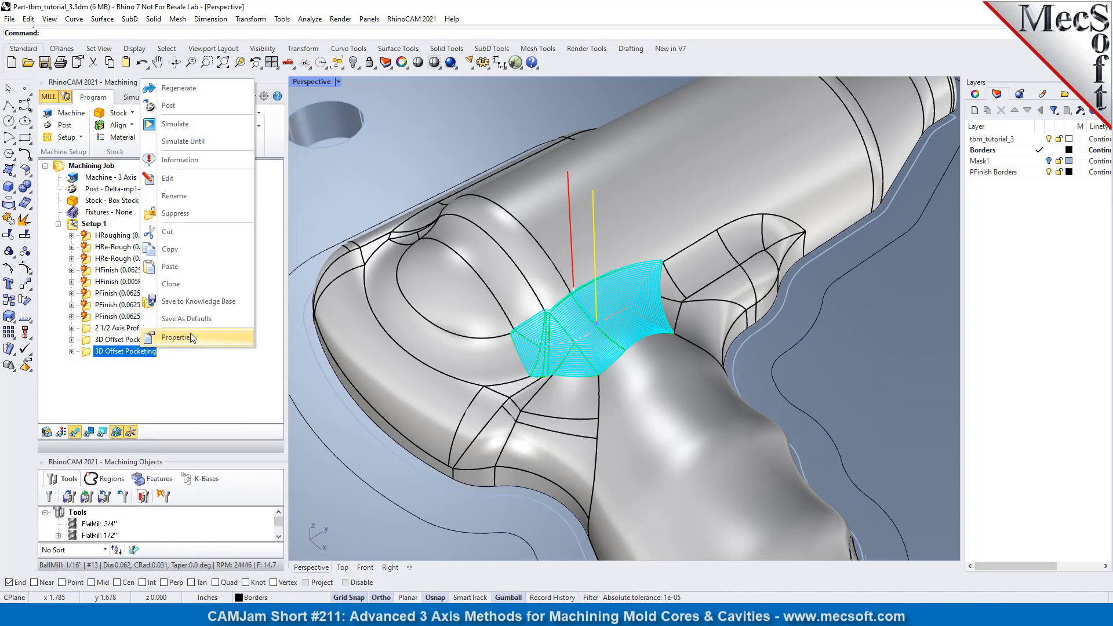
{"action": "left_click", "coordinate": [184, 283]}
{"action": "double_click", "coordinate": [98, 364]}
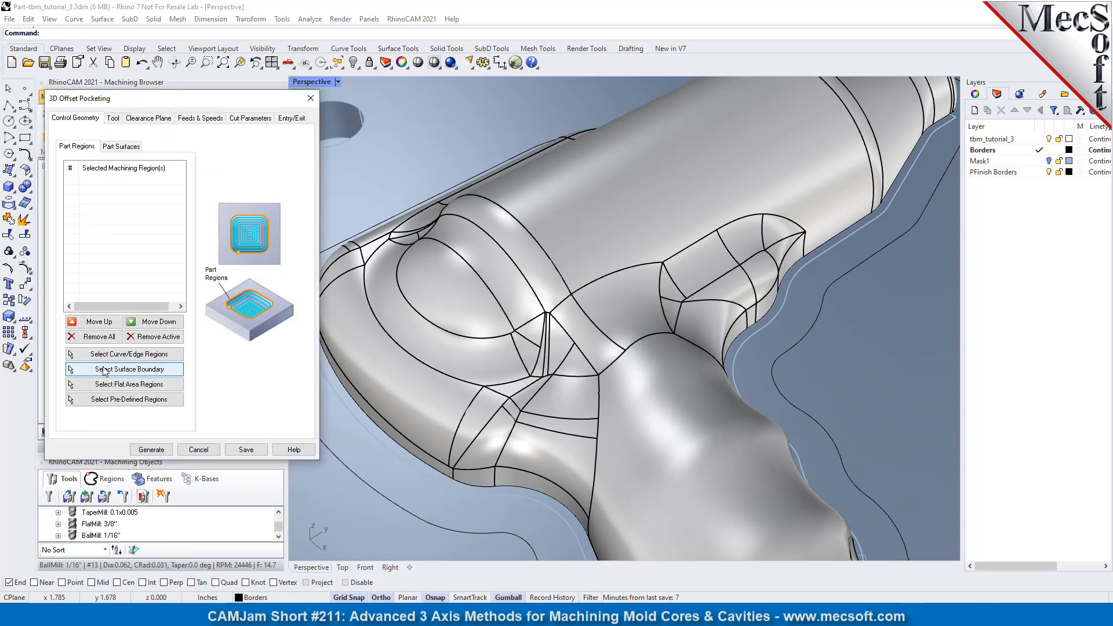
{"action": "left_click", "coordinate": [121, 148]}
{"action": "left_click", "coordinate": [102, 371]}
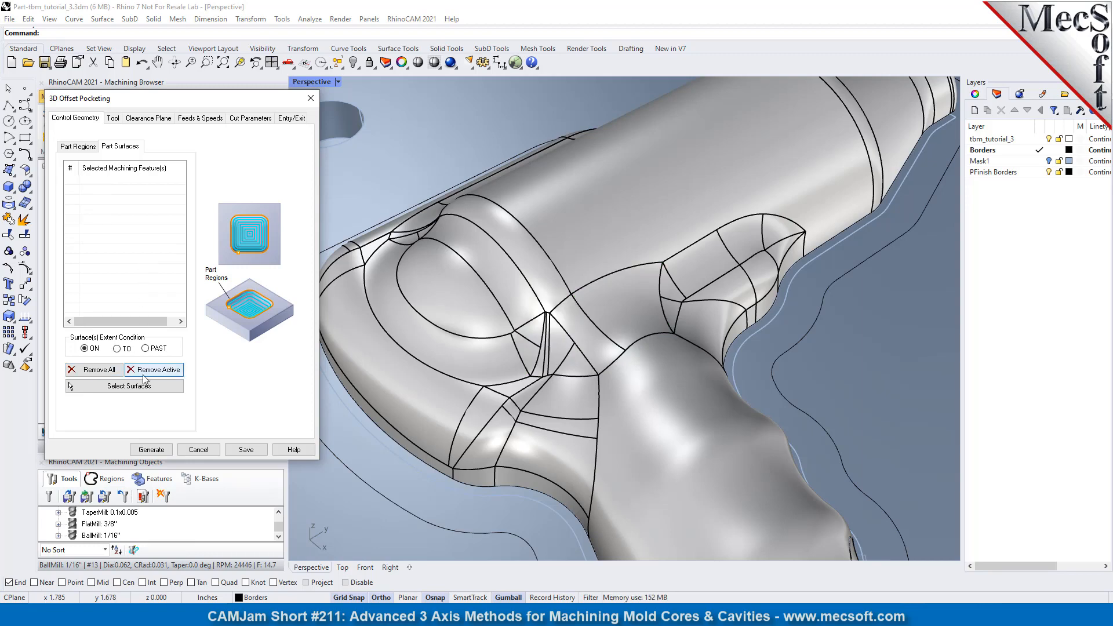
Assign the surfaces blending the back of the handle into the rear housing, including the lower wall, and generate the 3D Offset Pocketing toolpath
{"action": "left_click", "coordinate": [125, 386]}
{"action": "scroll", "coordinate": [539, 482], "scroll_direction": "up", "scroll_amount": 3}
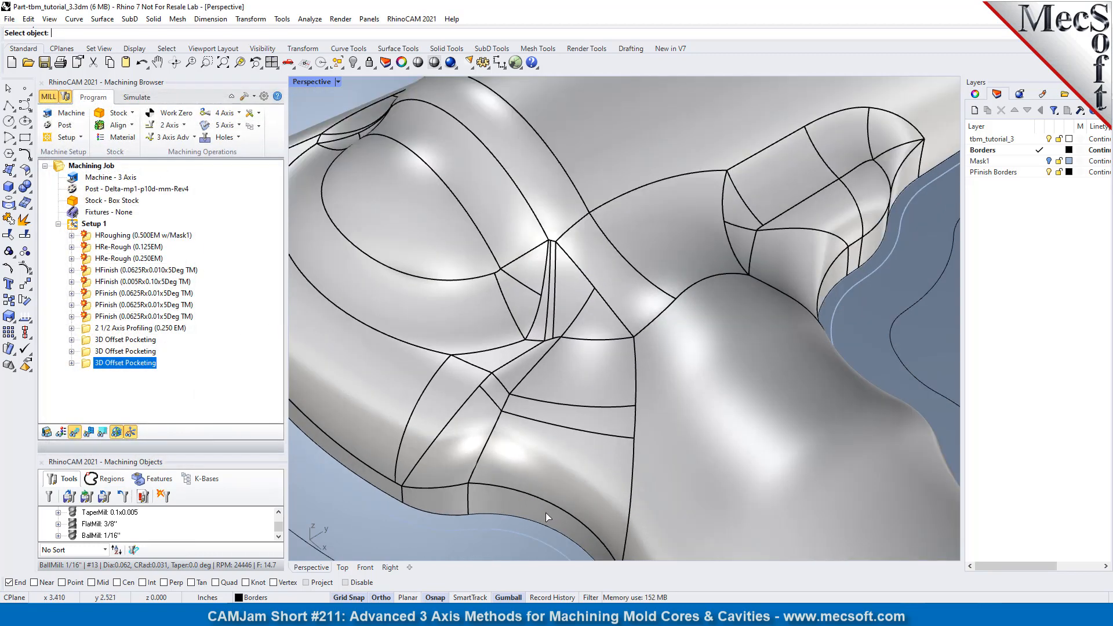
{"action": "left_click", "coordinate": [545, 513]}
{"action": "left_click", "coordinate": [567, 421]}
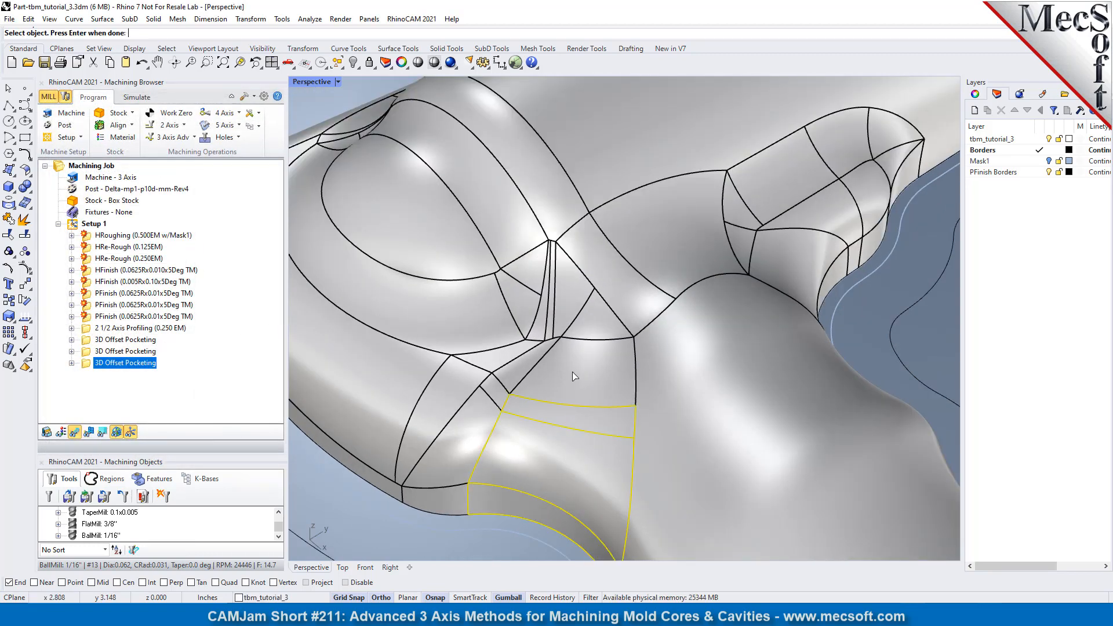
{"action": "left_click", "coordinate": [573, 398]}
{"action": "left_click", "coordinate": [510, 371]}
{"action": "left_click", "coordinate": [499, 362]}
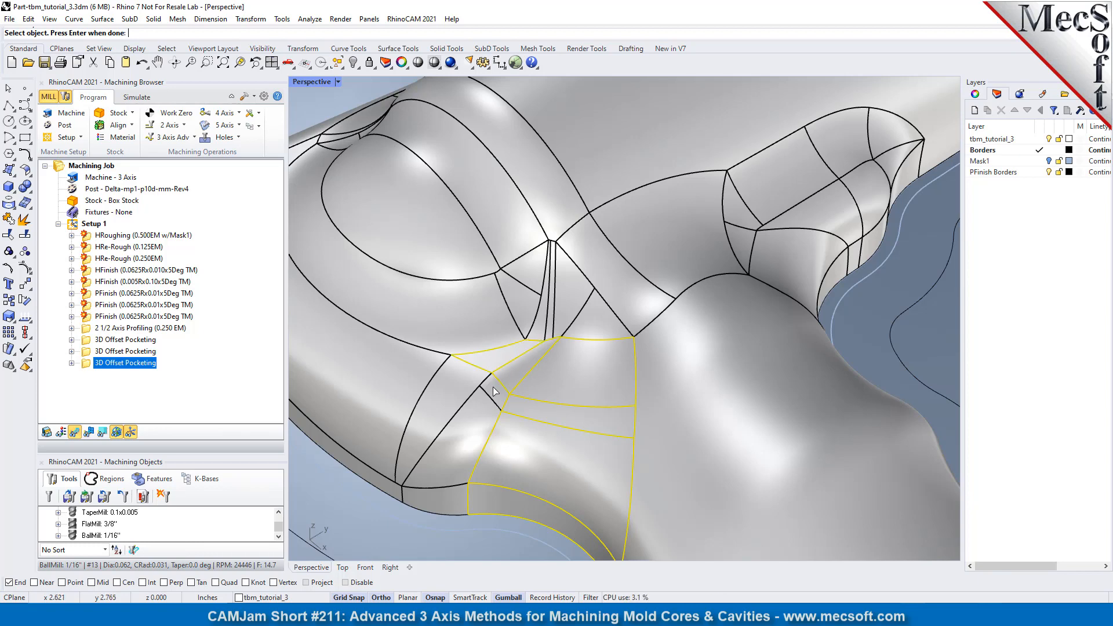
{"action": "left_click", "coordinate": [490, 390]}
{"action": "left_click", "coordinate": [464, 382]}
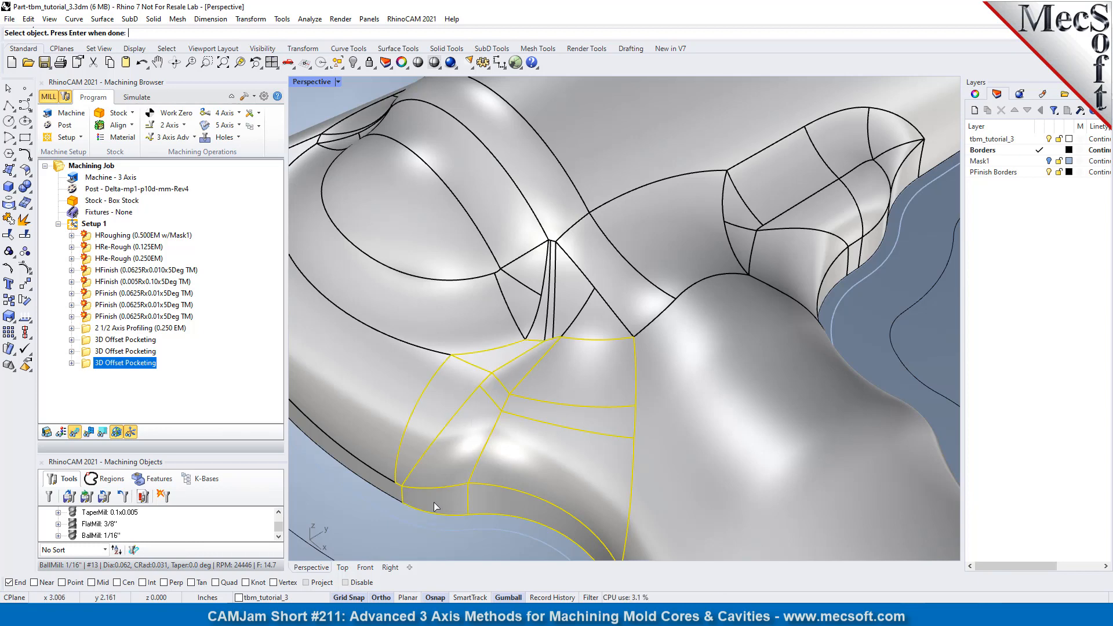
{"action": "scroll", "coordinate": [435, 510], "scroll_direction": "down", "scroll_amount": 4}
{"action": "key", "text": "Return"}
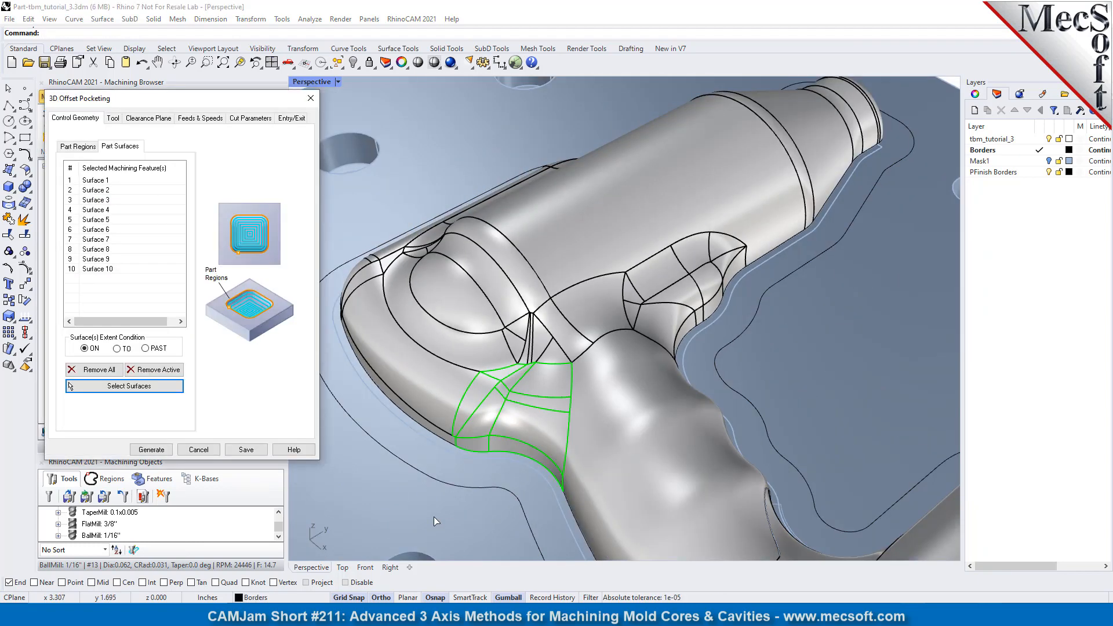
{"action": "left_click", "coordinate": [145, 453]}
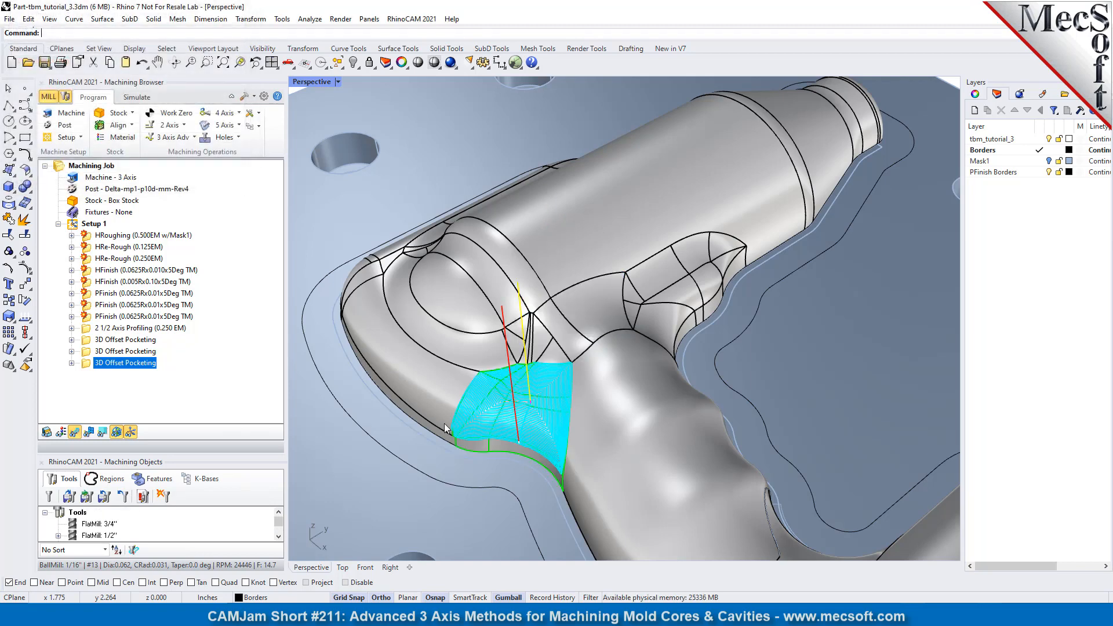
Examine the toolpath behind the handle in the top view and in perspective, and inspect the housing side opposite the handle
{"action": "left_click", "coordinate": [292, 69]}
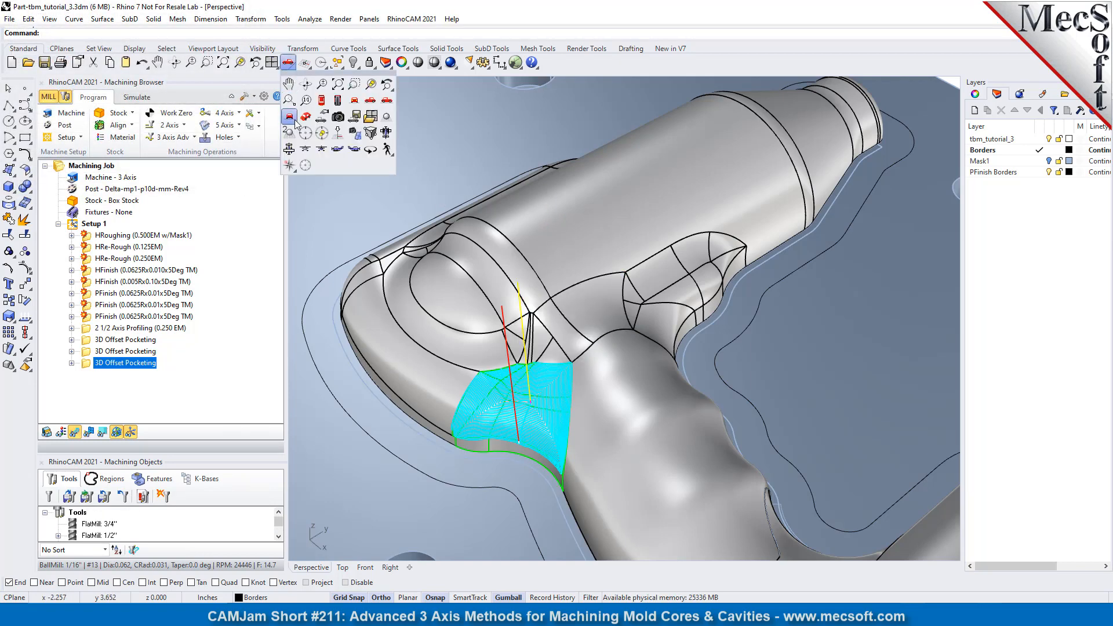
{"action": "left_click", "coordinate": [320, 105]}
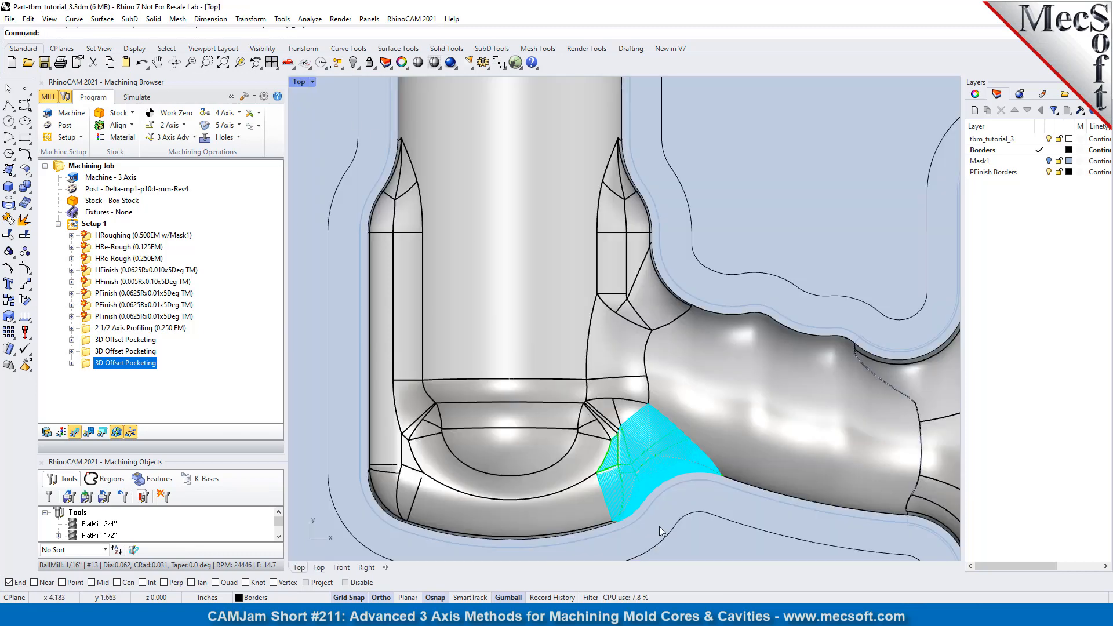
{"action": "scroll", "coordinate": [659, 526], "scroll_direction": "up", "scroll_amount": 6}
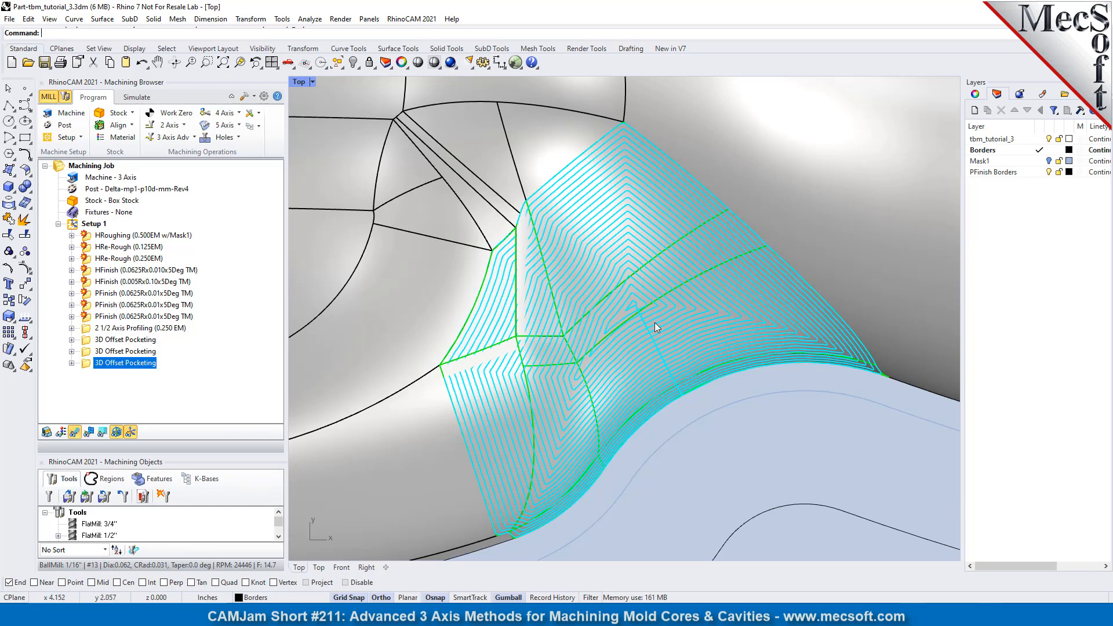
{"action": "left_click", "coordinate": [293, 65]}
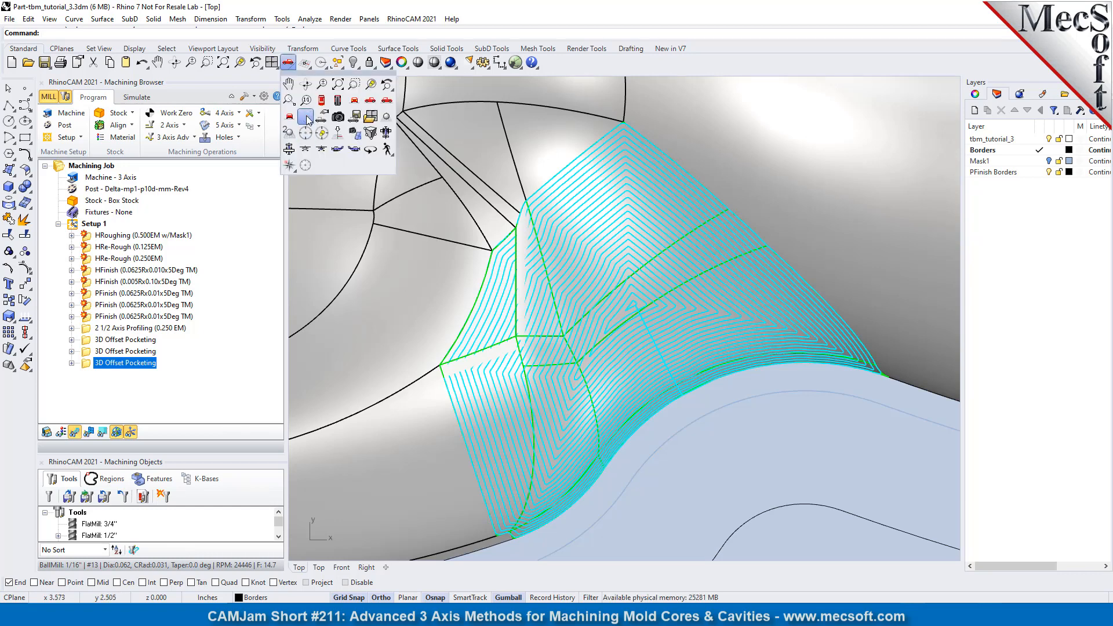
{"action": "left_click", "coordinate": [306, 117]}
{"action": "scroll", "coordinate": [502, 263], "scroll_direction": "down", "scroll_amount": 3}
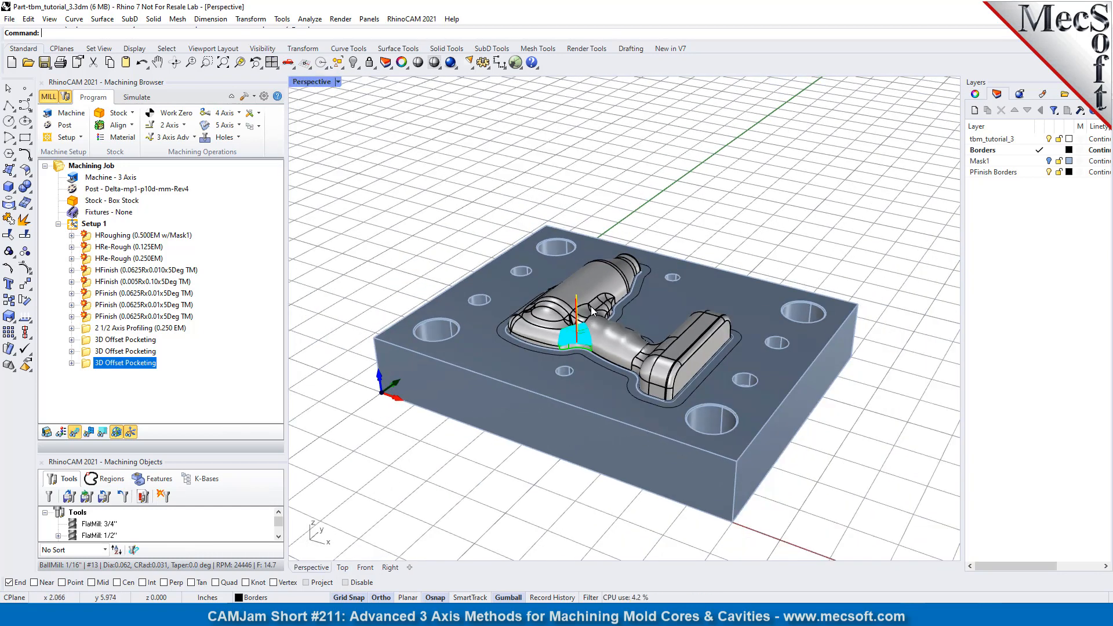
{"action": "scroll", "coordinate": [546, 312], "scroll_direction": "up", "scroll_amount": 5}
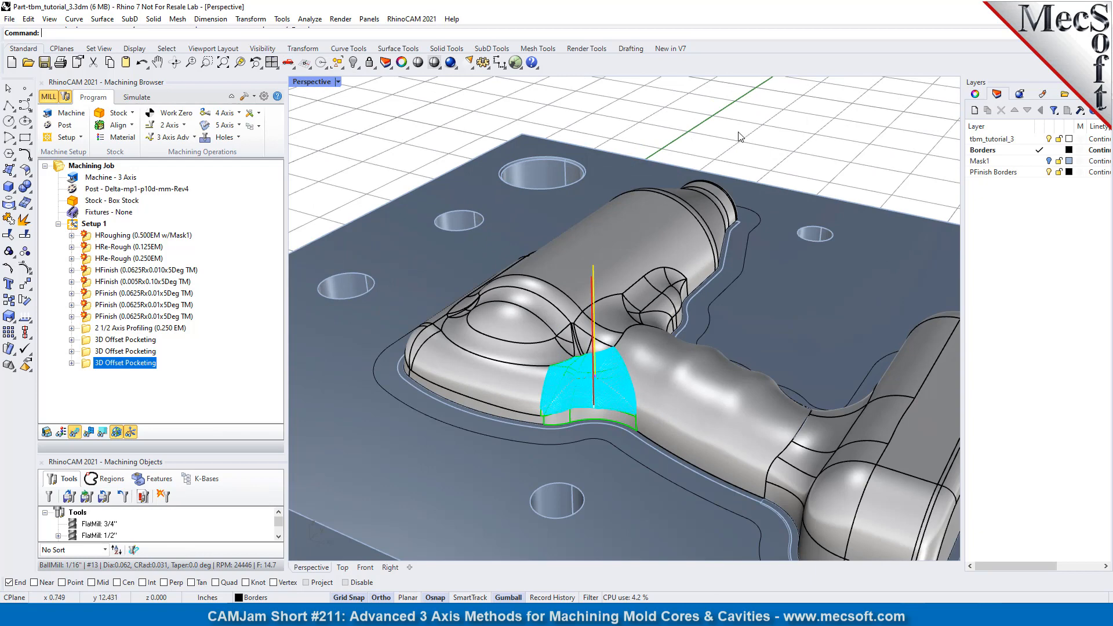
{"action": "right_click_drag", "start_coordinate": [662, 281], "coordinate": [665, 241]}
{"action": "scroll", "coordinate": [600, 167], "scroll_direction": "down", "scroll_amount": 3}
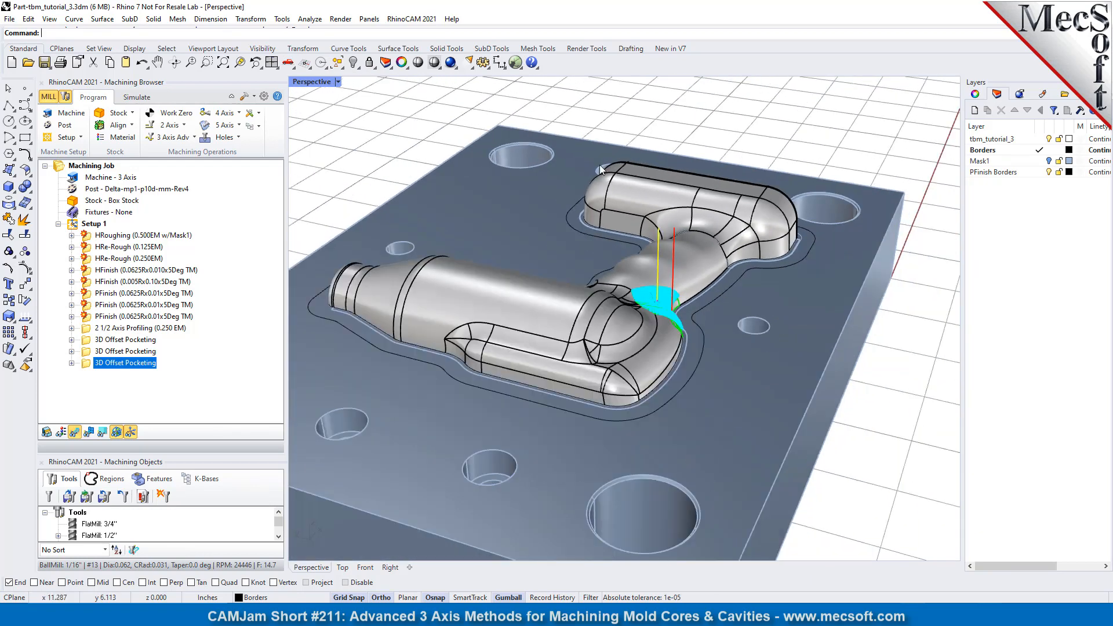
{"action": "scroll", "coordinate": [527, 350], "scroll_direction": "up", "scroll_amount": 4}
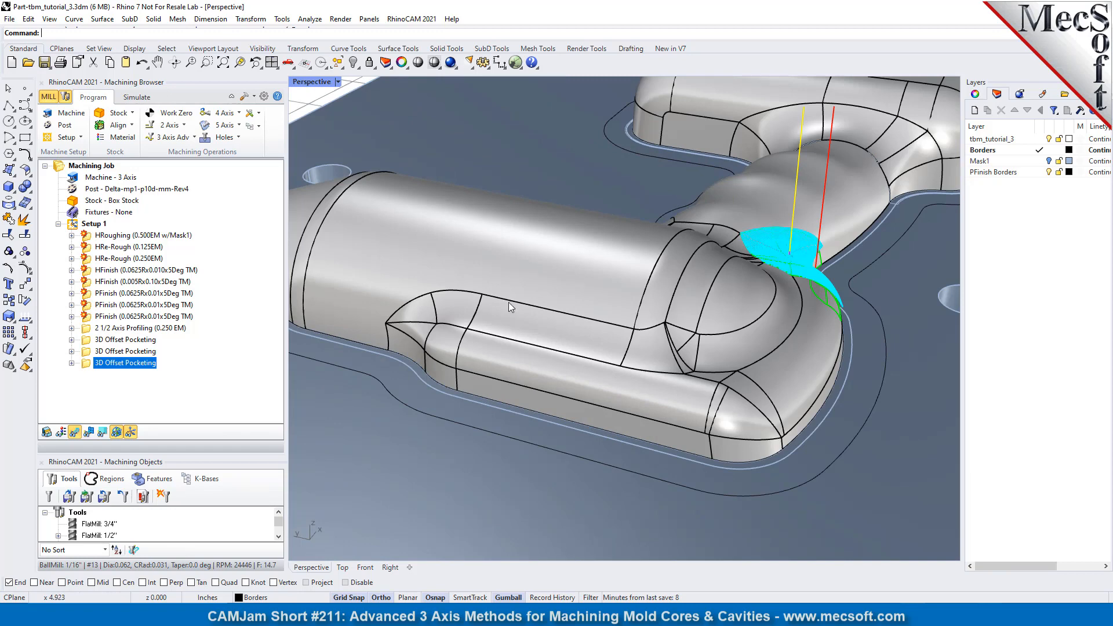
Clone the 3D Offset Pocketing operation from behind the handle and remove all part surfaces from the clone
{"action": "right_click", "coordinate": [129, 363]}
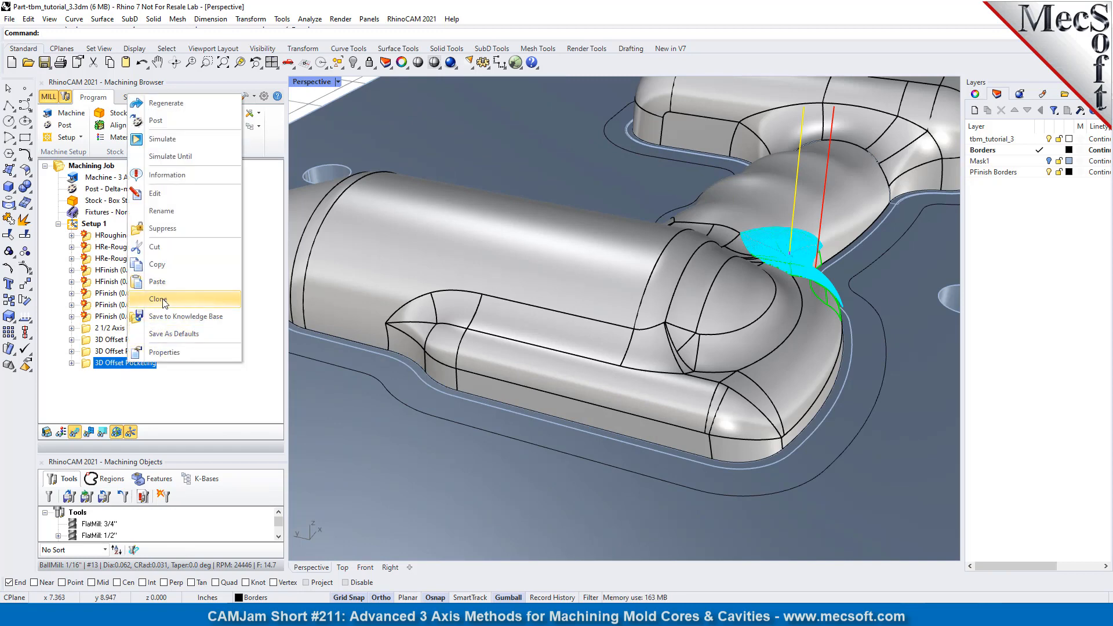
{"action": "left_click", "coordinate": [164, 301]}
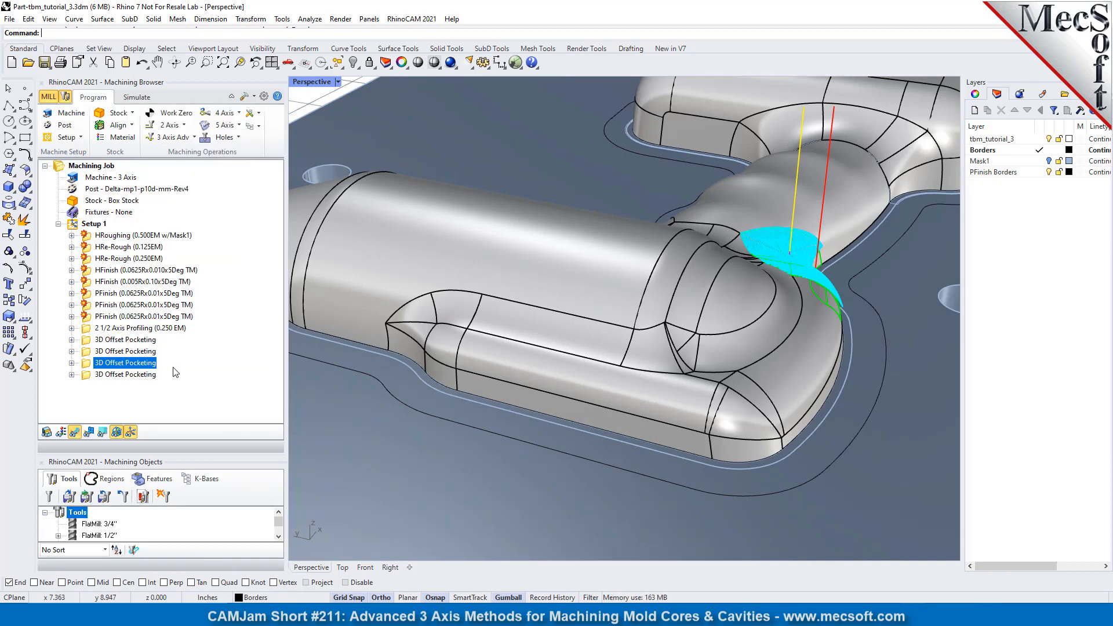
{"action": "double_click", "coordinate": [86, 375]}
{"action": "left_click", "coordinate": [120, 147]}
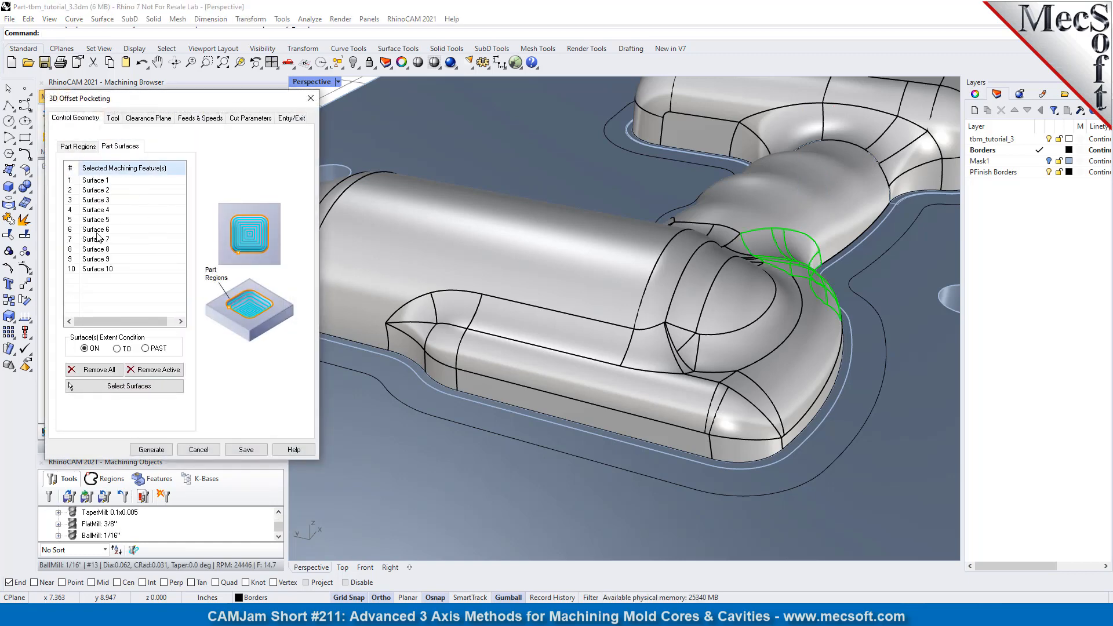
{"action": "left_click", "coordinate": [99, 370]}
Select the front-end blend, lower wall and long side surfaces opposite the handle as part surfaces for the cloned 3D Offset Pocketing operation
{"action": "left_click", "coordinate": [118, 388]}
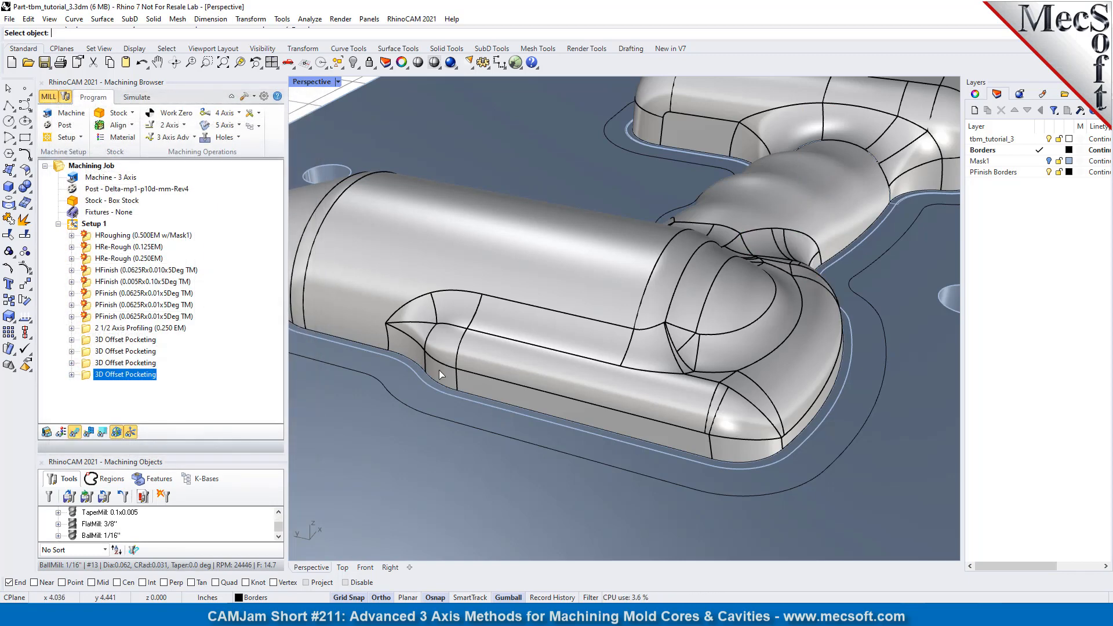
{"action": "left_click", "coordinate": [407, 347]}
{"action": "left_click", "coordinate": [416, 312]}
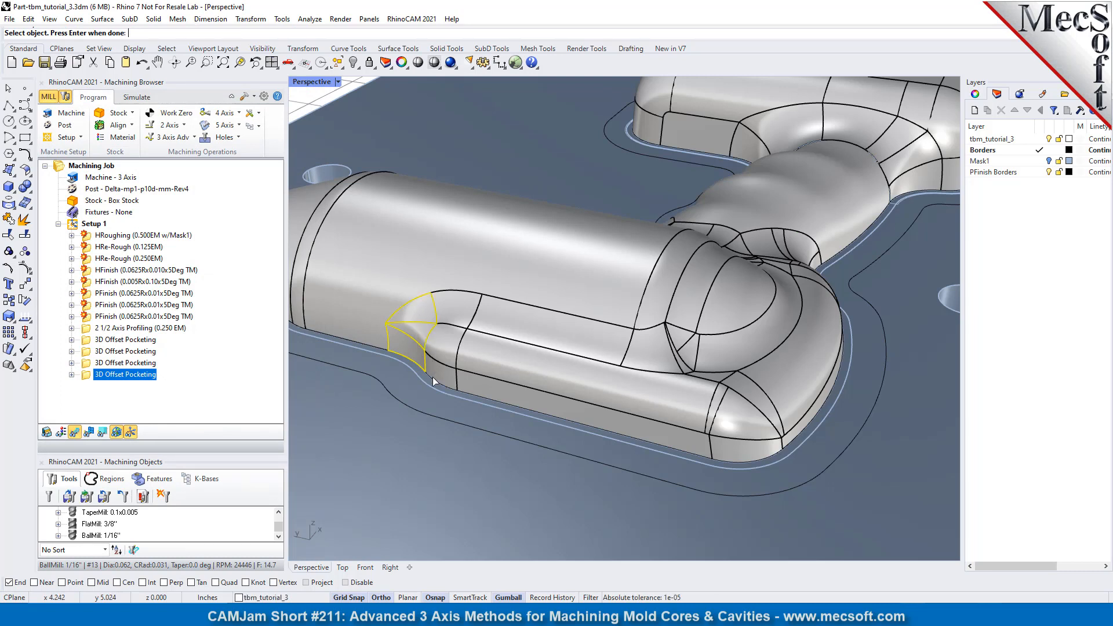
{"action": "left_click", "coordinate": [438, 380]}
{"action": "left_click", "coordinate": [442, 354]}
{"action": "left_click", "coordinate": [454, 314]}
{"action": "left_click", "coordinate": [473, 387]}
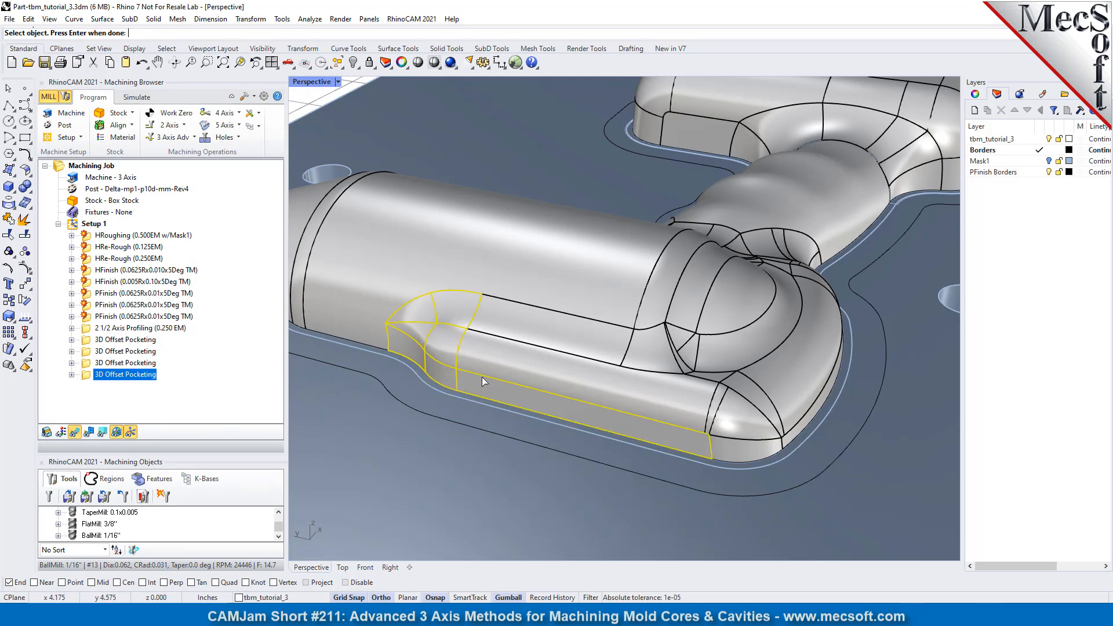
{"action": "left_click", "coordinate": [488, 343]}
{"action": "left_click", "coordinate": [494, 313]}
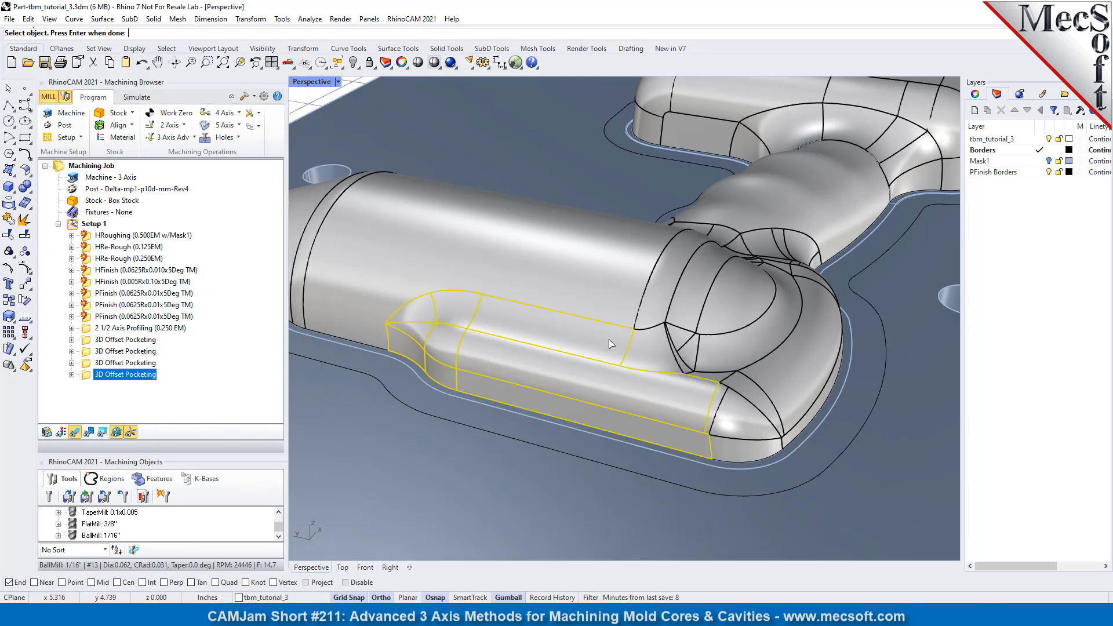
{"action": "left_click", "coordinate": [650, 358]}
Add the small blend patches and rear corner surfaces with their lower wall, and generate the 3D Offset Pocketing toolpath
{"action": "scroll", "coordinate": [712, 356], "scroll_direction": "up", "scroll_amount": 5}
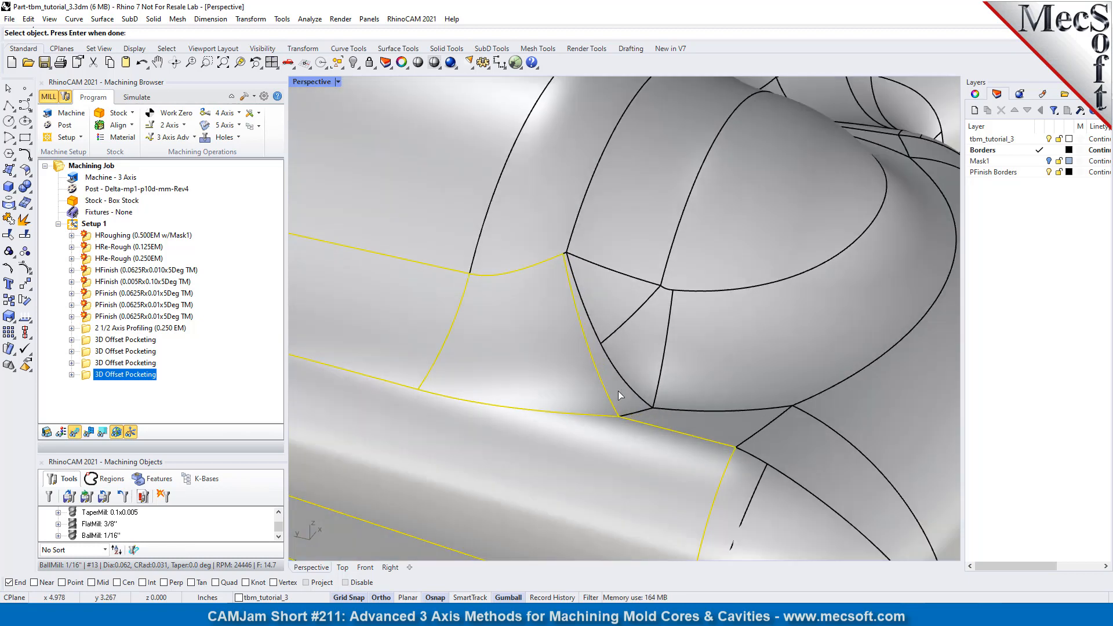
{"action": "left_click", "coordinate": [616, 304]}
{"action": "left_click", "coordinate": [660, 360]}
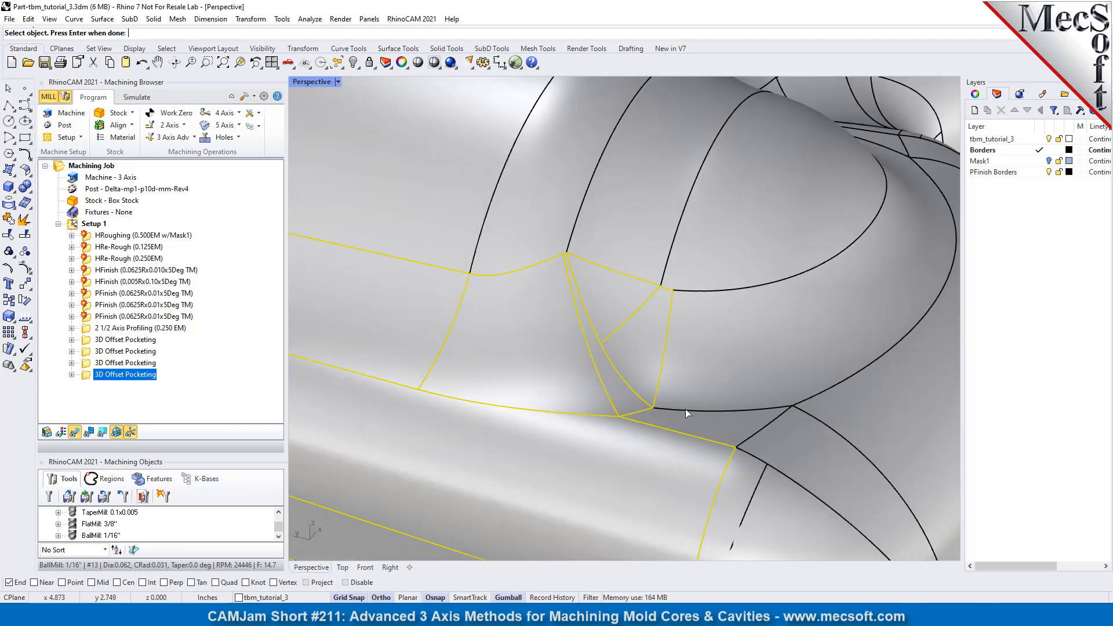
{"action": "scroll", "coordinate": [685, 408], "scroll_direction": "down", "scroll_amount": 3}
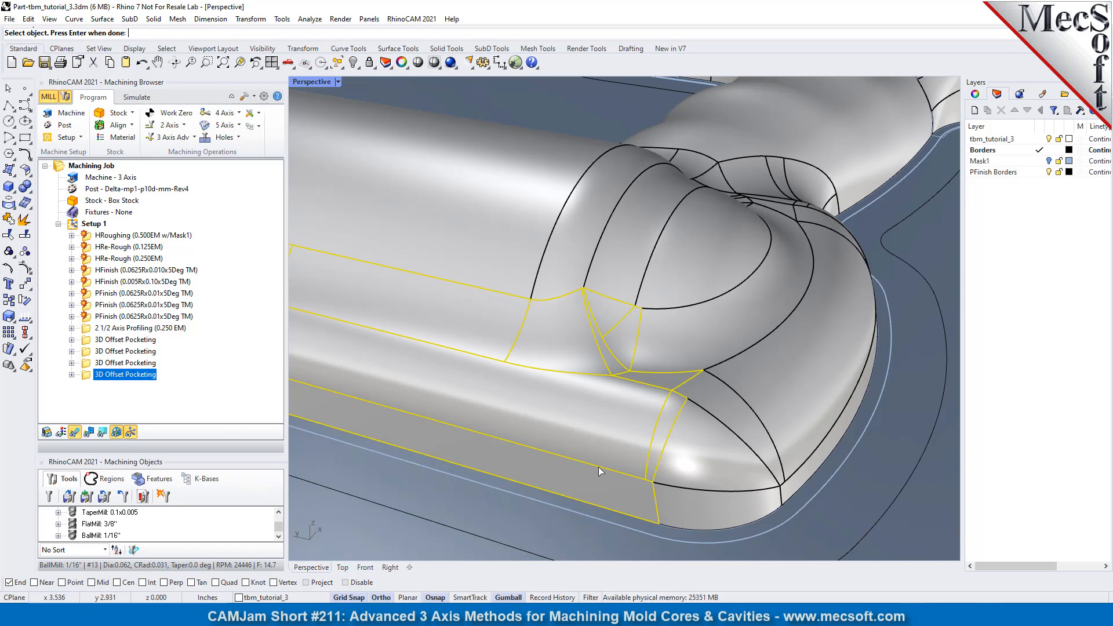
{"action": "scroll", "coordinate": [645, 364], "scroll_direction": "down", "scroll_amount": 2}
{"action": "left_click", "coordinate": [694, 427]}
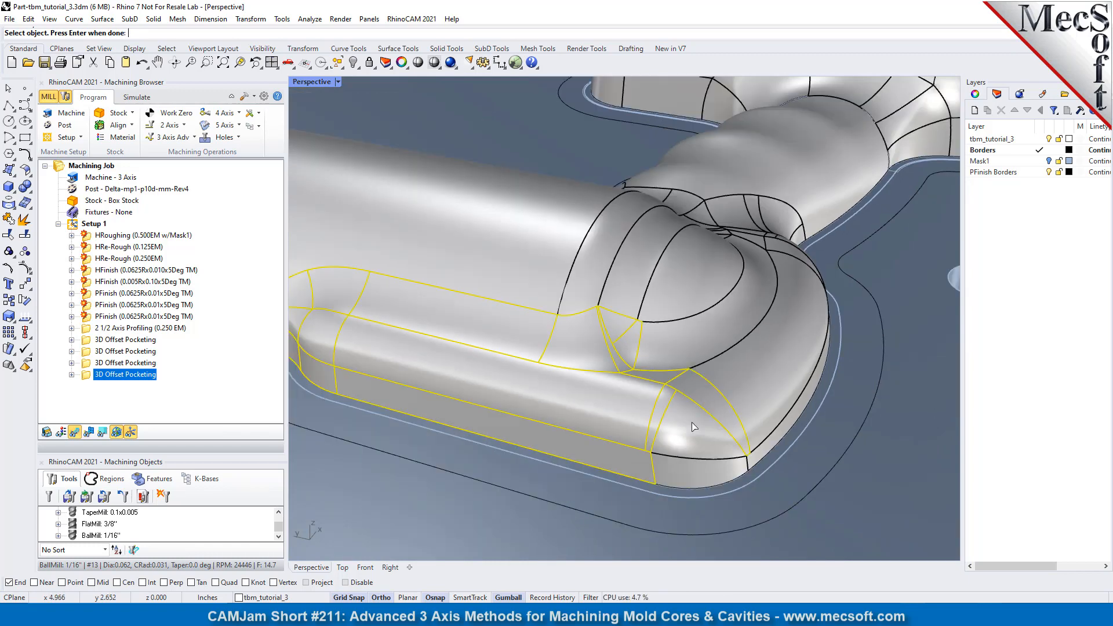
{"action": "left_click", "coordinate": [684, 470]}
{"action": "scroll", "coordinate": [666, 371], "scroll_direction": "down", "scroll_amount": 4}
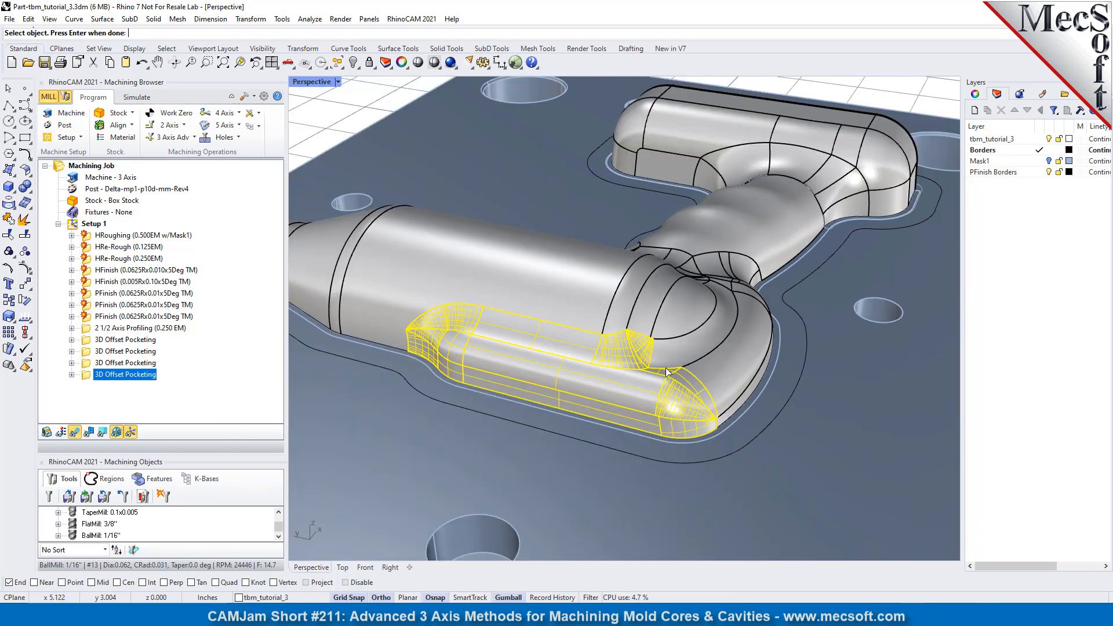
{"action": "key", "text": "Return"}
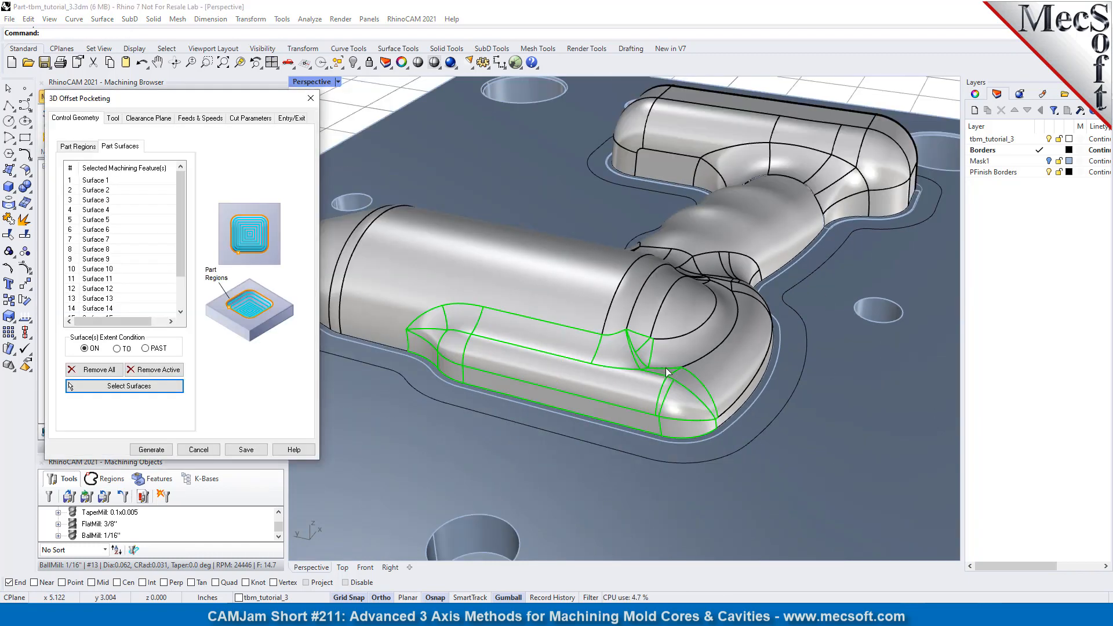
{"action": "left_click", "coordinate": [152, 449]}
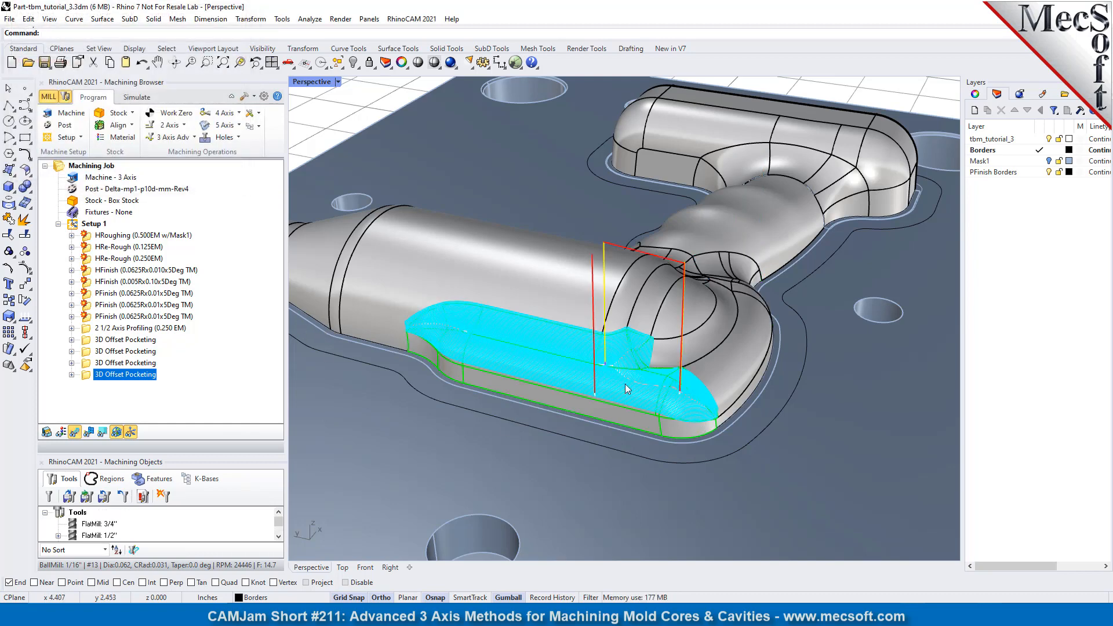
Examine the toolpath on the housing side opposite the handle in perspective, right and top views, and inspect the rear dome area
{"action": "scroll", "coordinate": [547, 350], "scroll_direction": "up", "scroll_amount": 5}
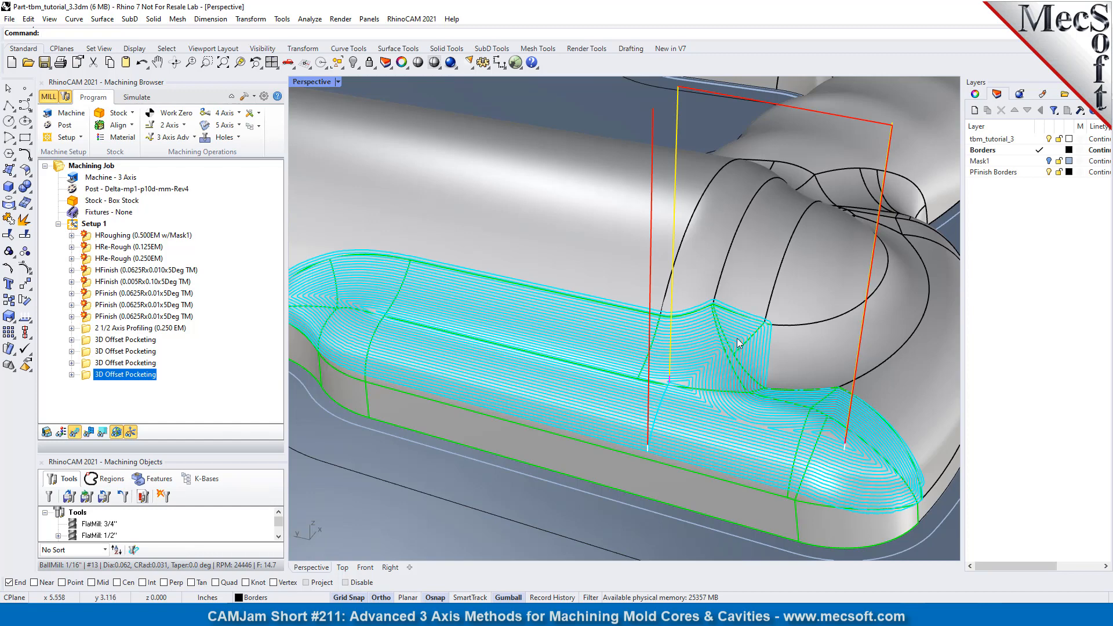
{"action": "scroll", "coordinate": [686, 284], "scroll_direction": "down", "scroll_amount": 3}
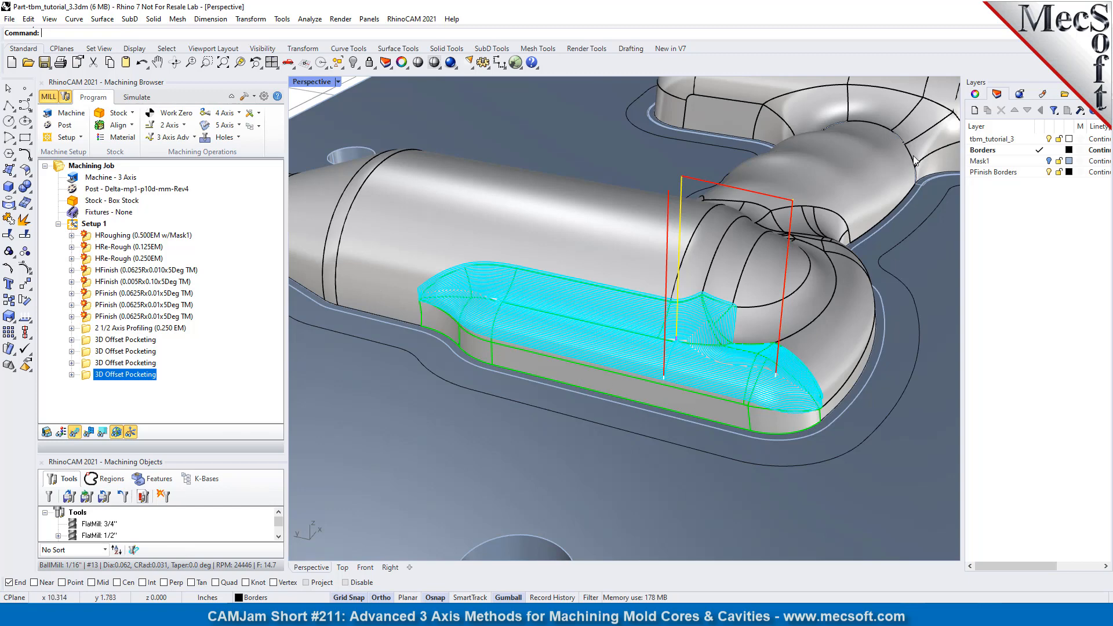
{"action": "left_click", "coordinate": [288, 62]}
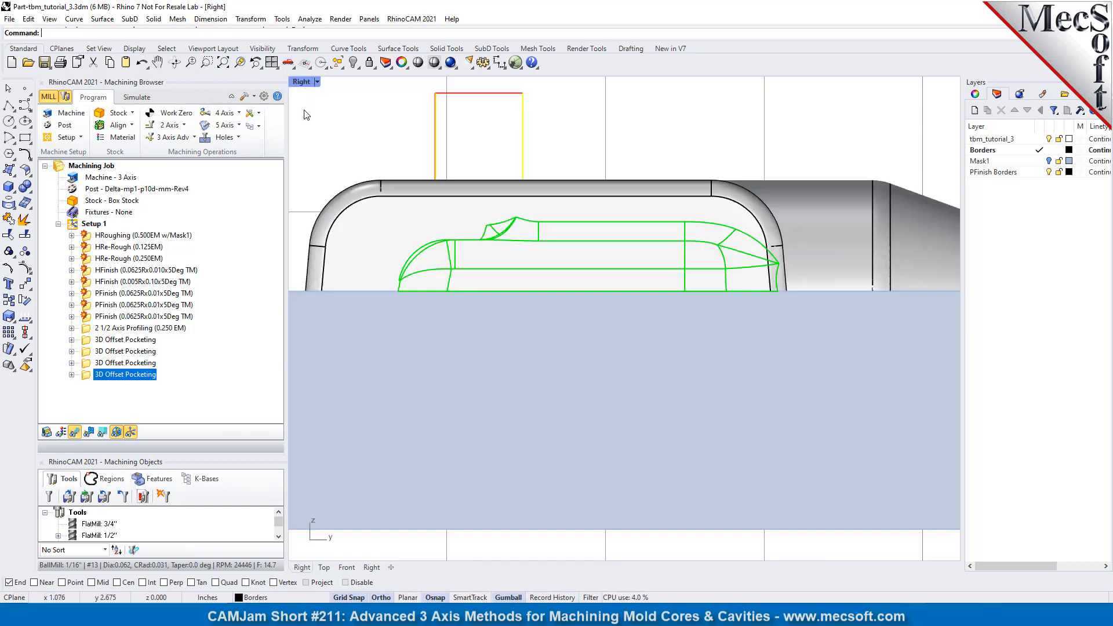
{"action": "left_click", "coordinate": [292, 66]}
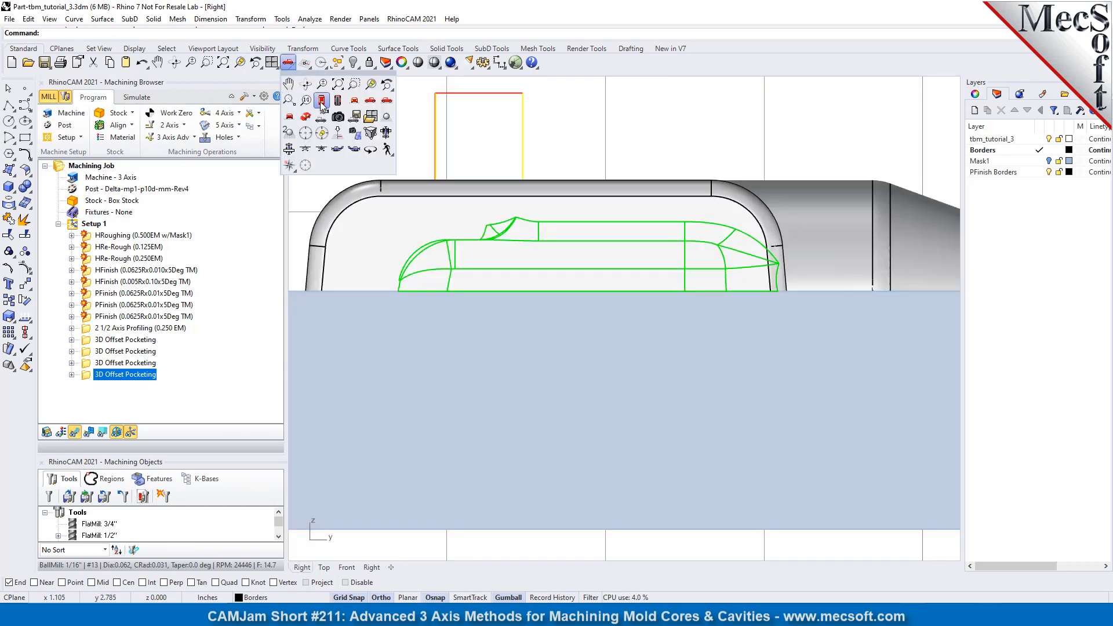
{"action": "left_click", "coordinate": [322, 101]}
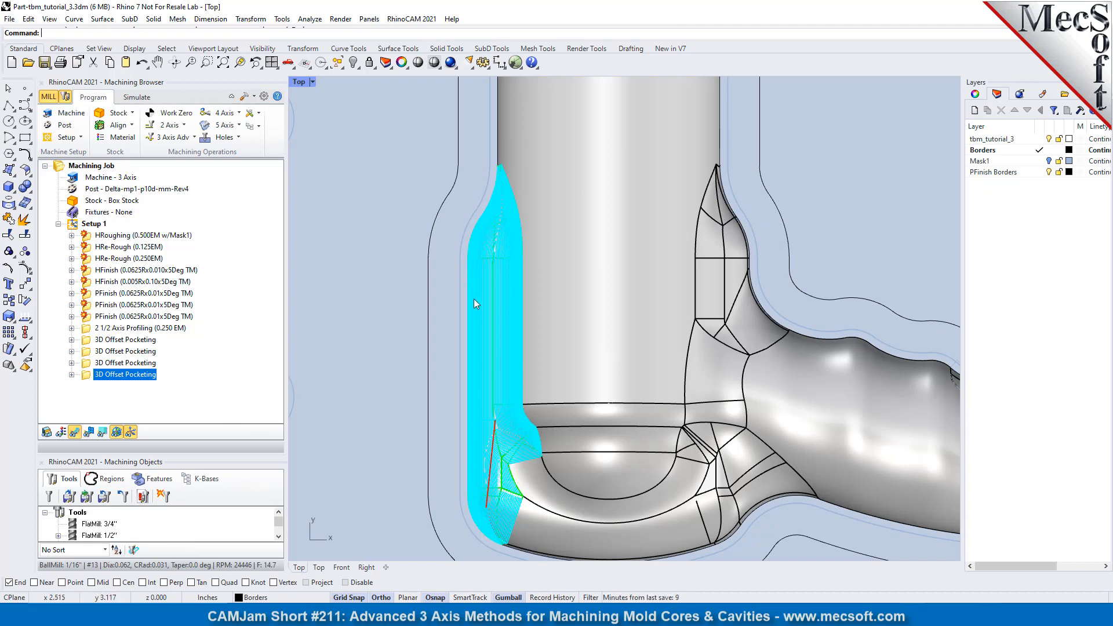
{"action": "left_click", "coordinate": [292, 66]}
{"action": "left_click", "coordinate": [306, 117]}
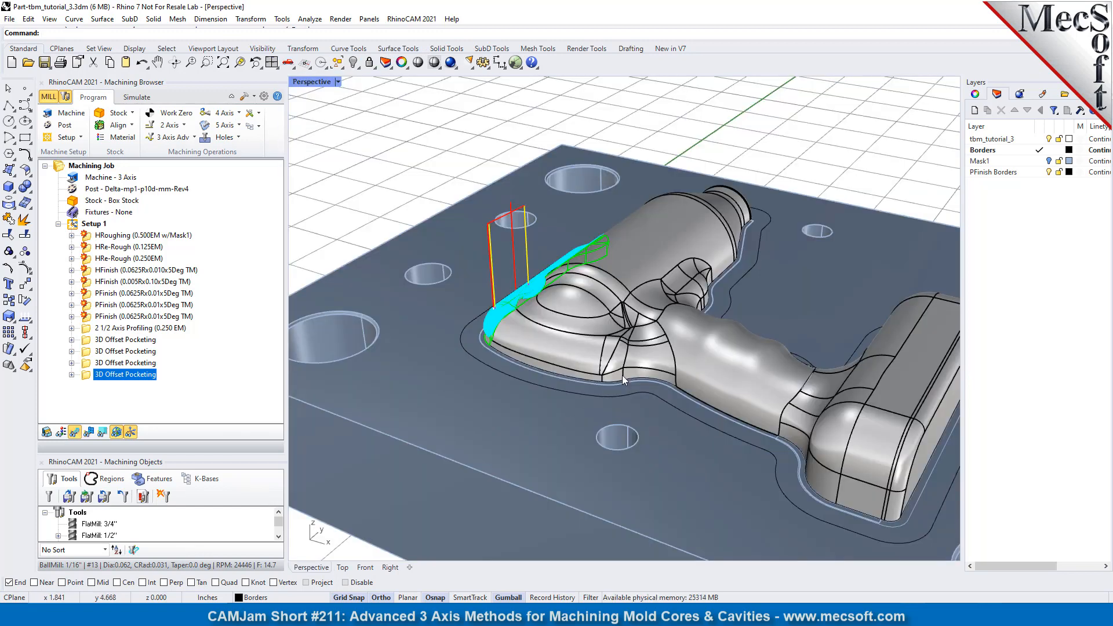
{"action": "scroll", "coordinate": [606, 353], "scroll_direction": "up", "scroll_amount": 2}
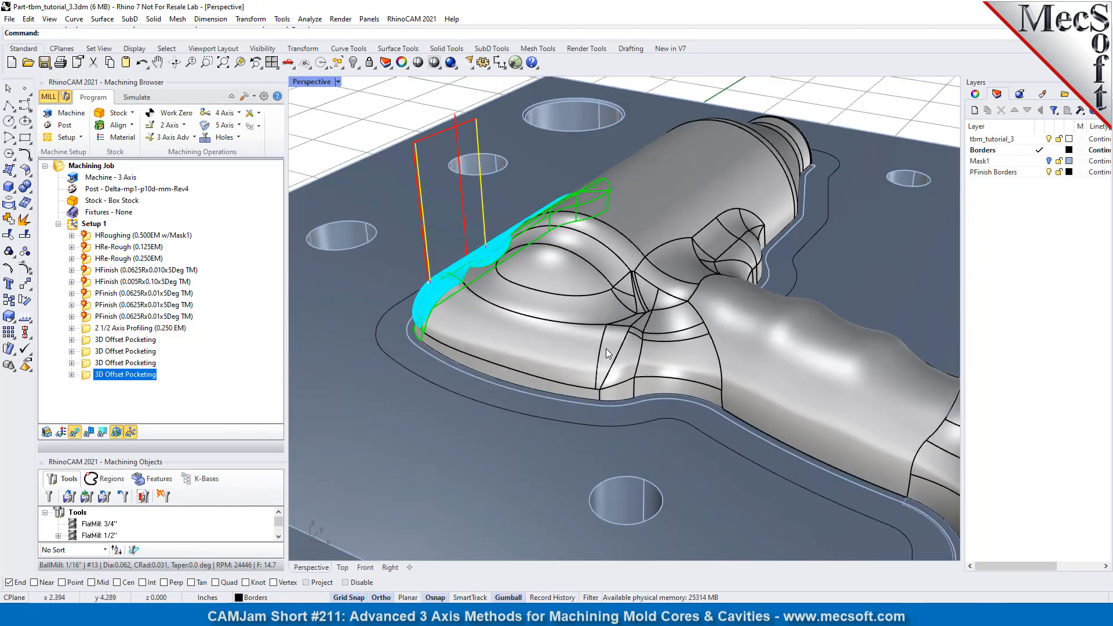
{"action": "scroll", "coordinate": [457, 271], "scroll_direction": "up", "scroll_amount": 1}
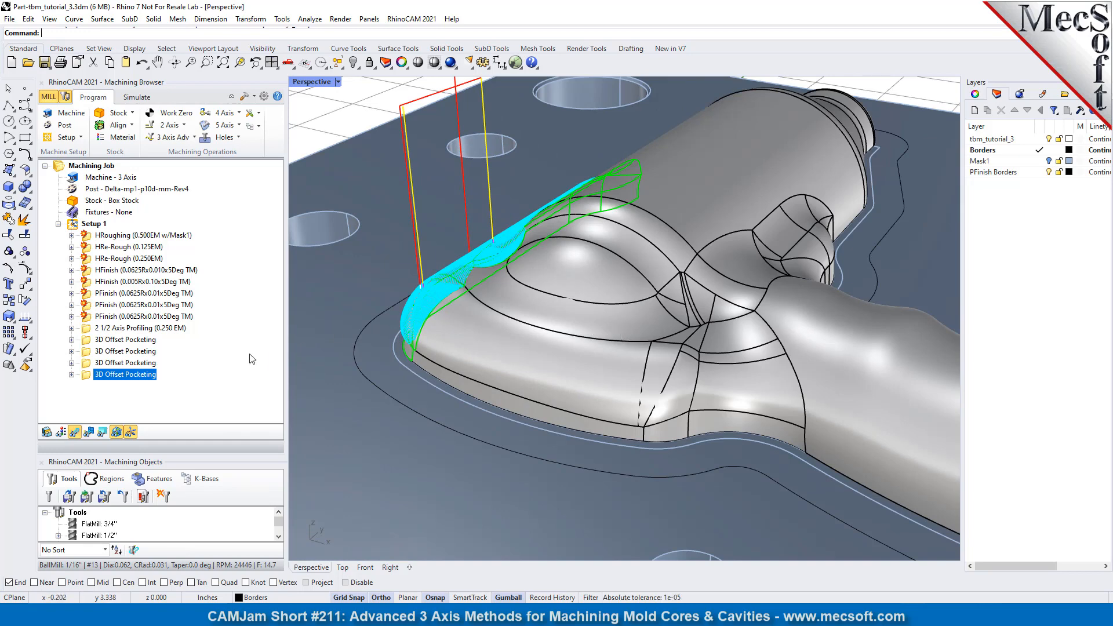
Create a Between 2 Curves Finishing operation from the inner and outer curves bounding the blend around the rear dome, and generate its toolpath
{"action": "left_click", "coordinate": [195, 138]}
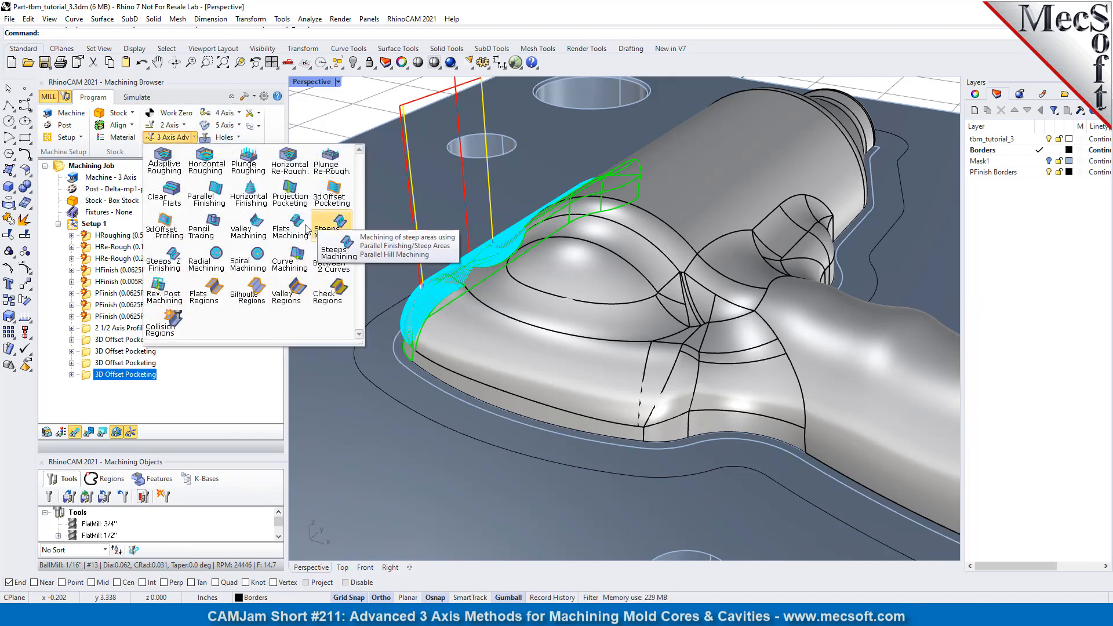
{"action": "left_click", "coordinate": [332, 261]}
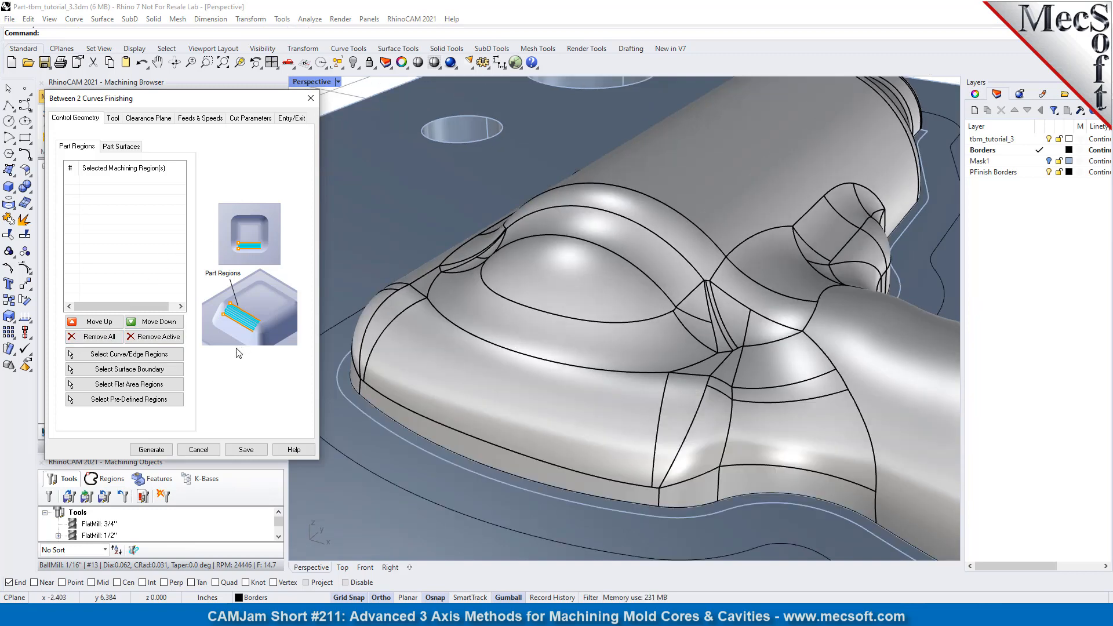
{"action": "left_click", "coordinate": [146, 355]}
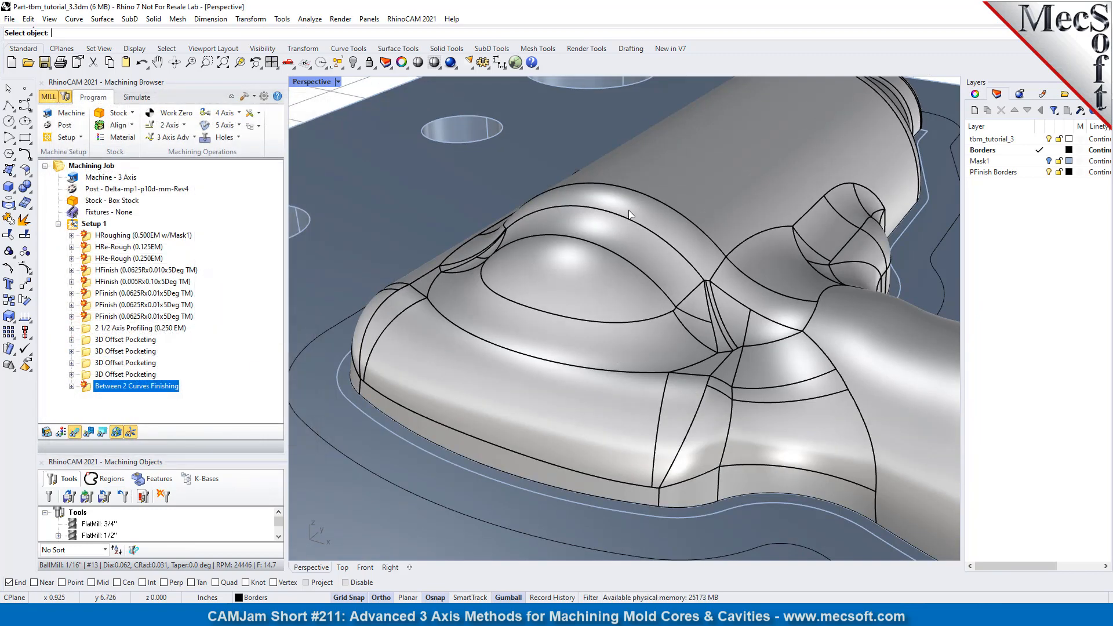
{"action": "left_click", "coordinate": [565, 322]}
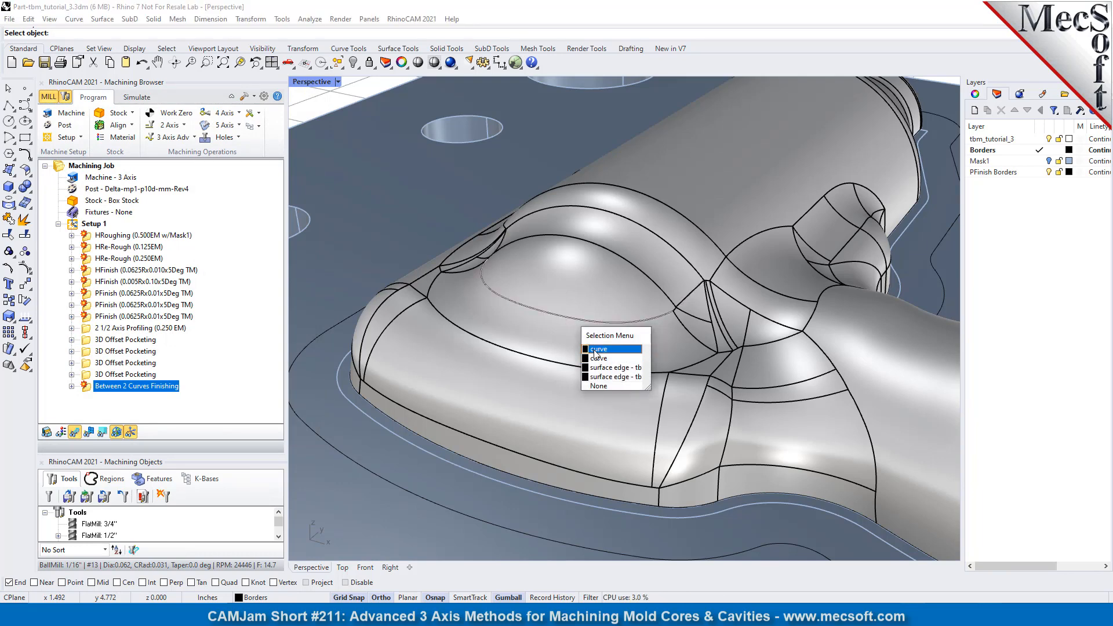
{"action": "left_click", "coordinate": [554, 346]}
{"action": "left_click", "coordinate": [525, 356]}
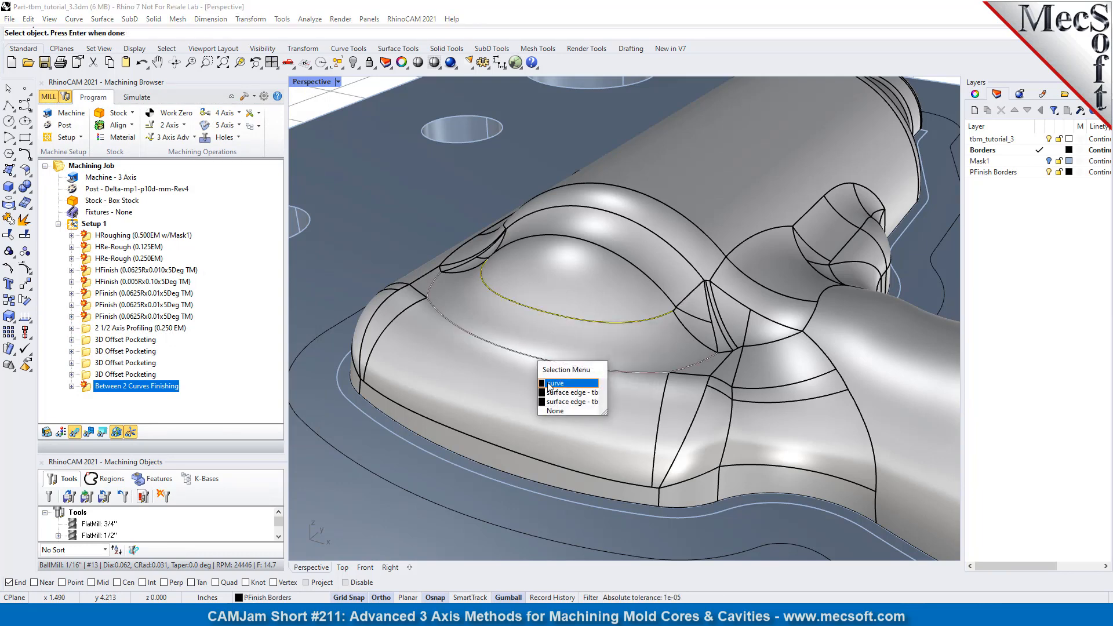
{"action": "left_click", "coordinate": [551, 384]}
{"action": "right_click_drag", "start_coordinate": [526, 308], "coordinate": [562, 261]}
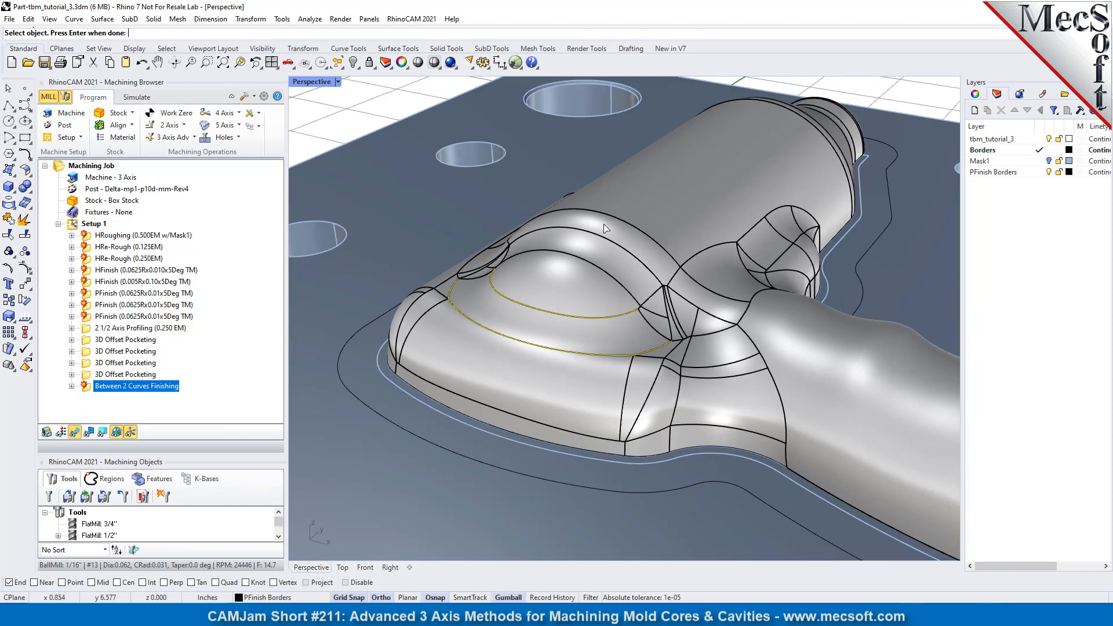
{"action": "key", "text": "Return"}
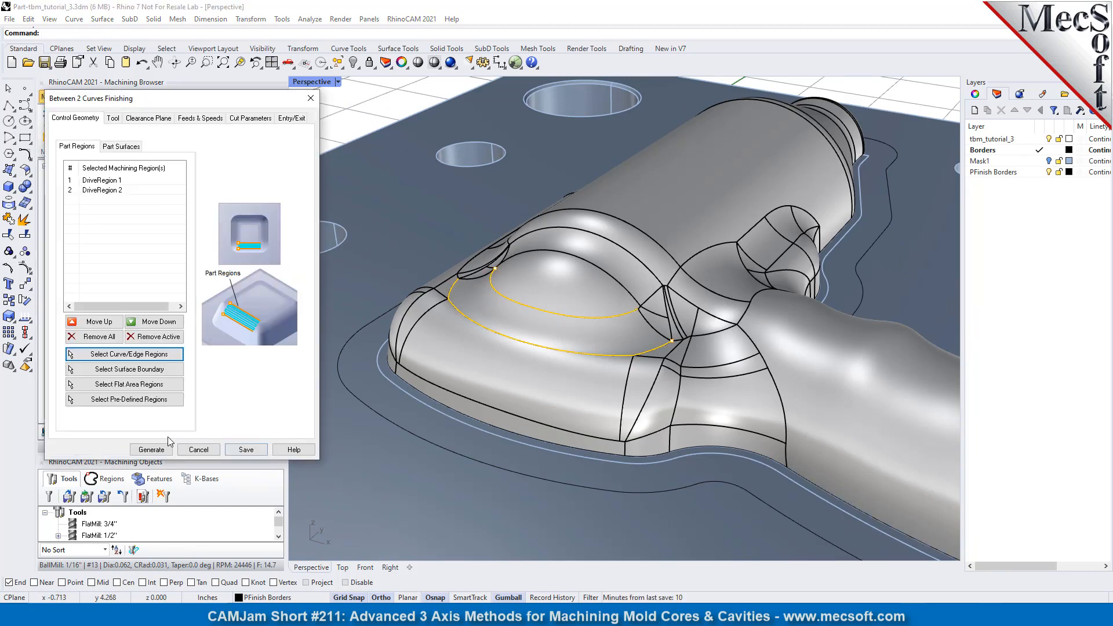
{"action": "left_click", "coordinate": [151, 450]}
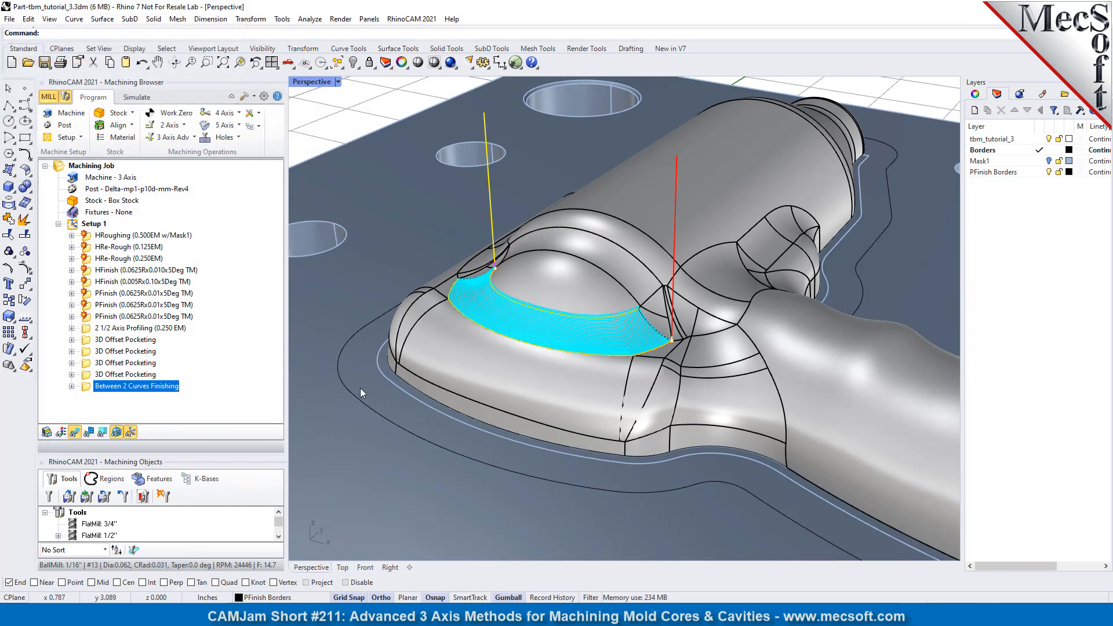
Clone the Between 2 Curves Finishing operation and remove all part regions from the clone
{"action": "right_click_drag", "start_coordinate": [603, 338], "coordinate": [540, 366]}
{"action": "scroll", "coordinate": [540, 367], "scroll_direction": "up", "scroll_amount": 7}
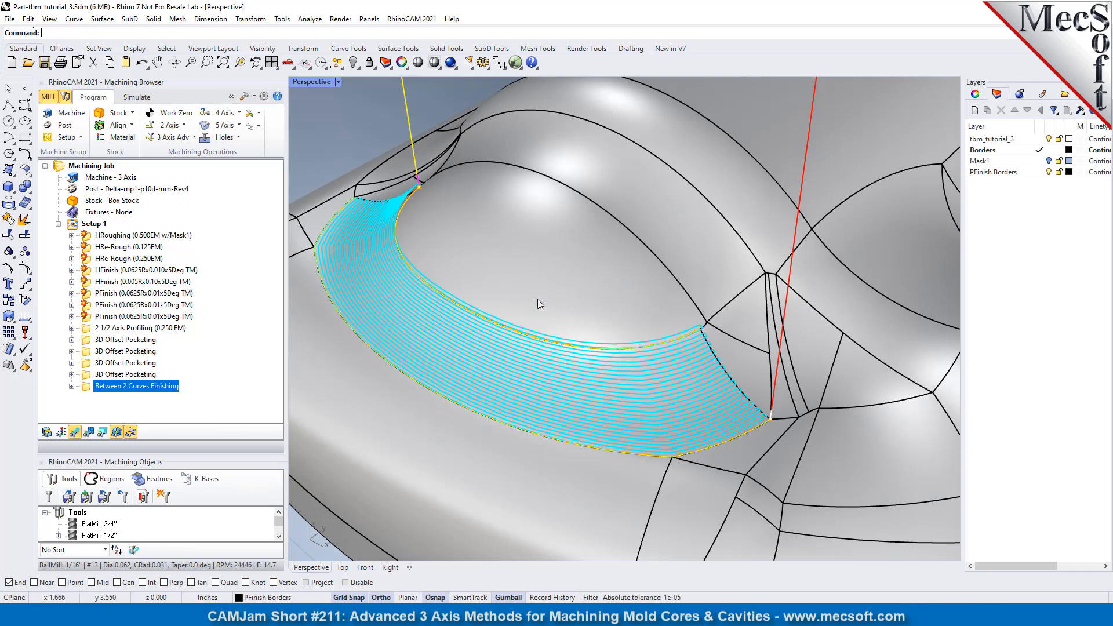
{"action": "scroll", "coordinate": [556, 269], "scroll_direction": "down", "scroll_amount": 5}
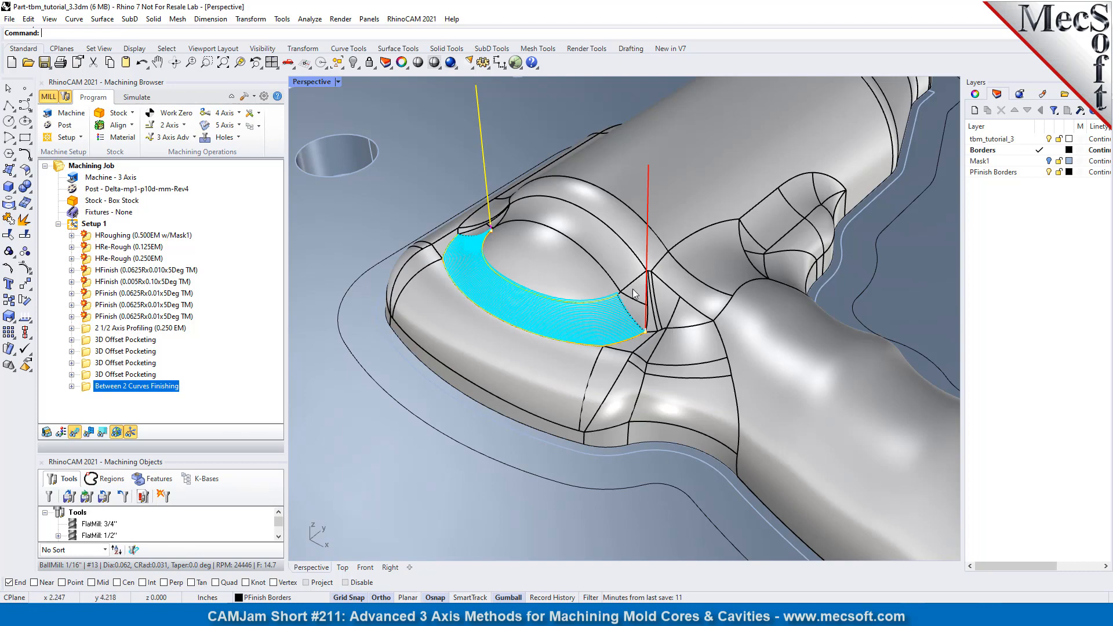
{"action": "right_click_drag", "start_coordinate": [633, 293], "coordinate": [571, 365]}
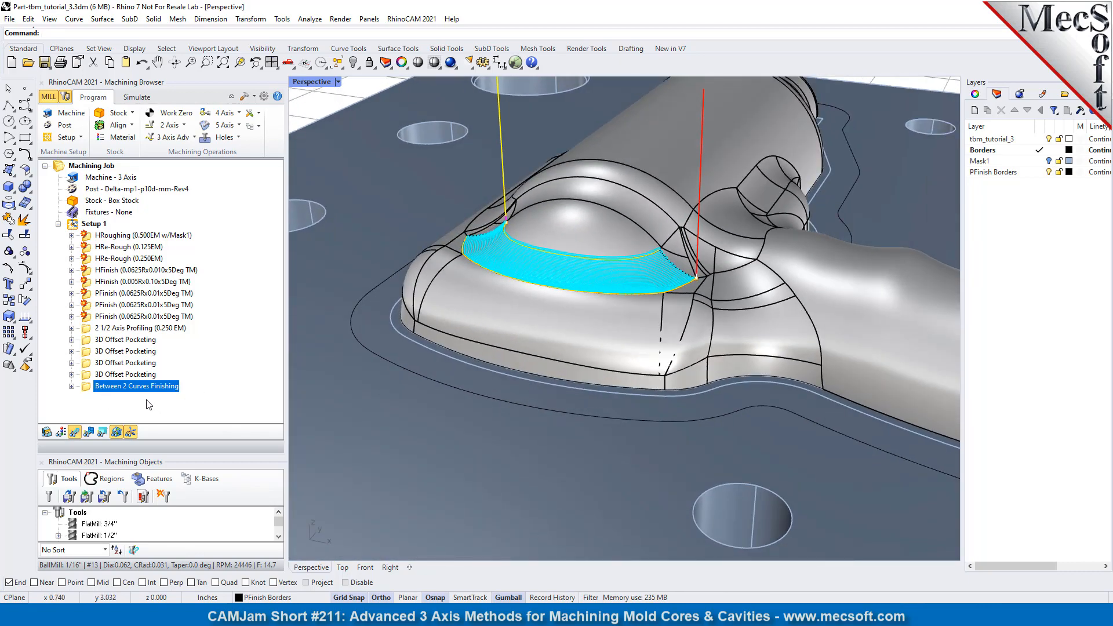
{"action": "right_click", "coordinate": [157, 387]}
{"action": "left_click", "coordinate": [195, 328]}
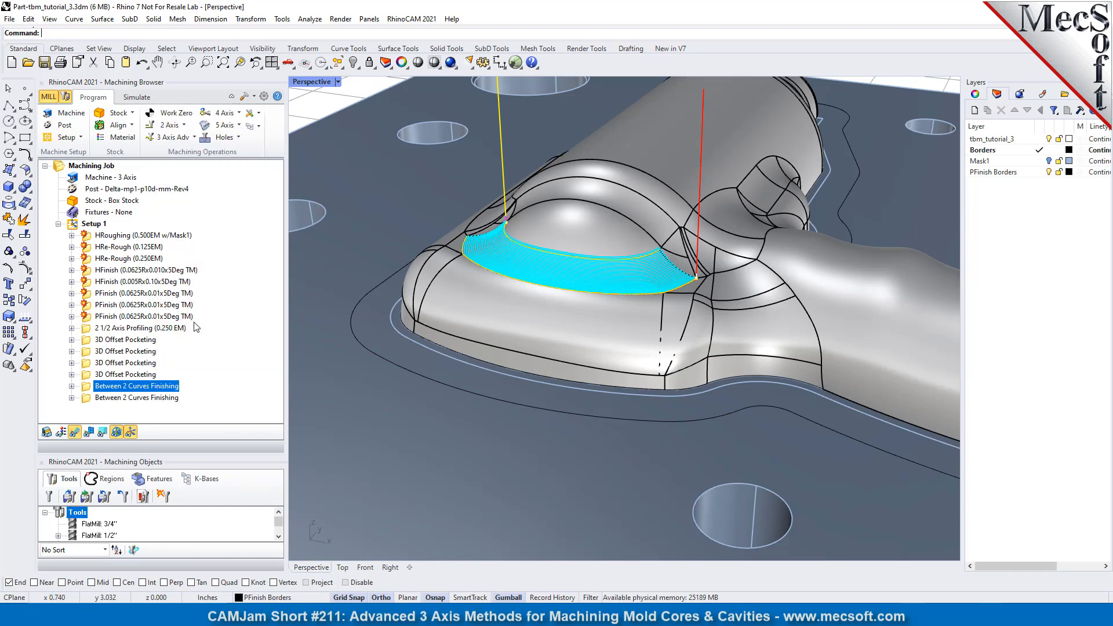
{"action": "double_click", "coordinate": [91, 398]}
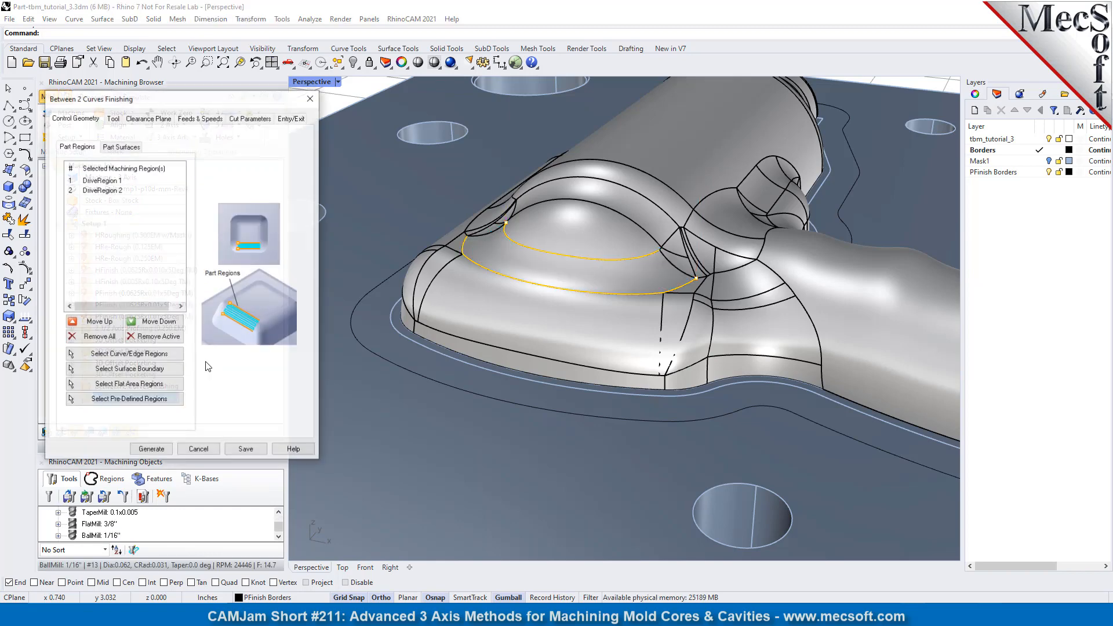
{"action": "left_click", "coordinate": [90, 336]}
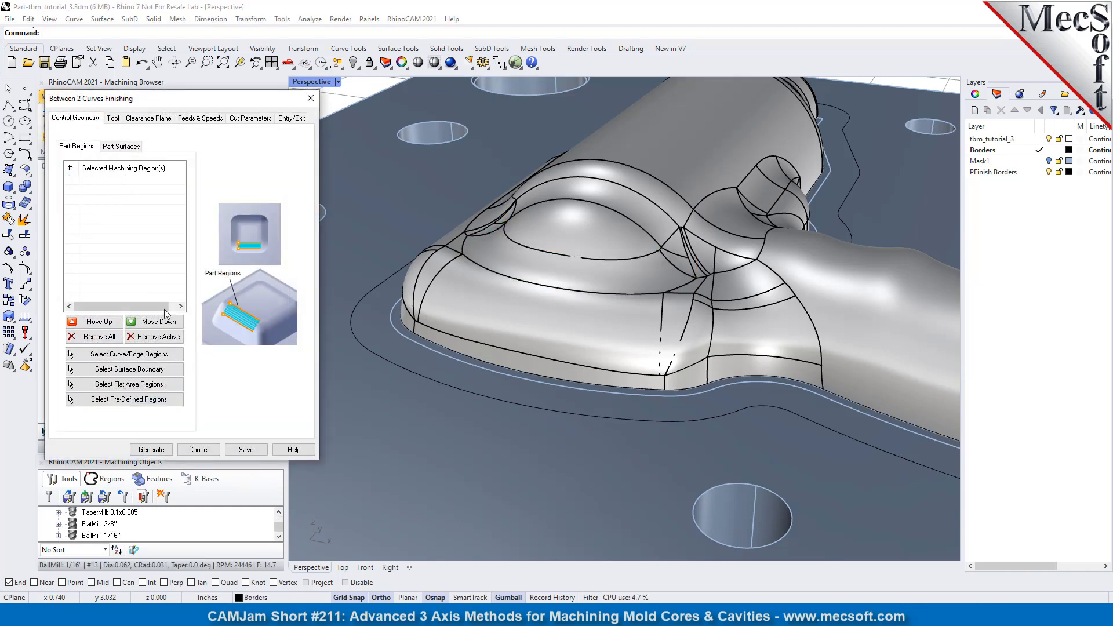
Select the outer blend curve and the rear housing's lower edge as the cloned operation's regions, and generate its toolpath
{"action": "left_click", "coordinate": [129, 354]}
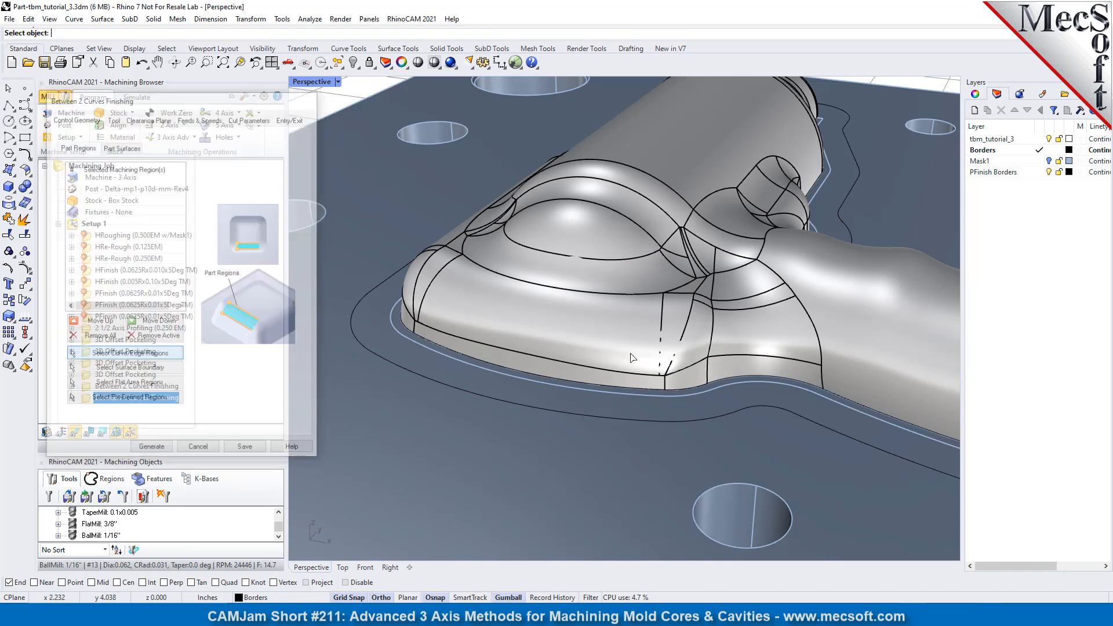
{"action": "left_click", "coordinate": [605, 299]}
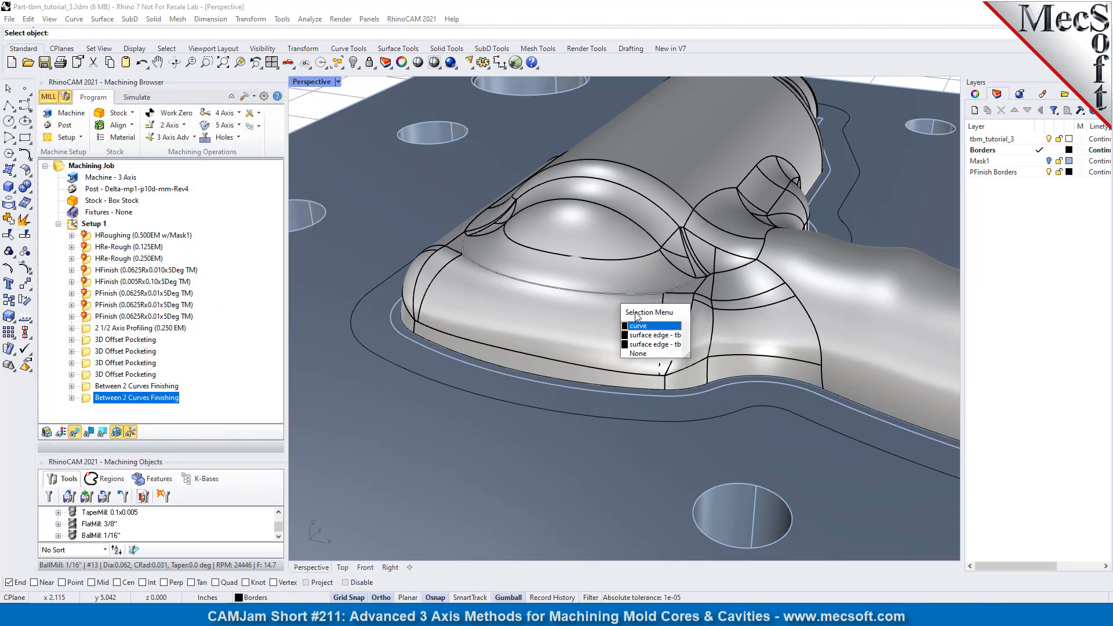
{"action": "left_click", "coordinate": [641, 326]}
{"action": "left_click", "coordinate": [568, 364]}
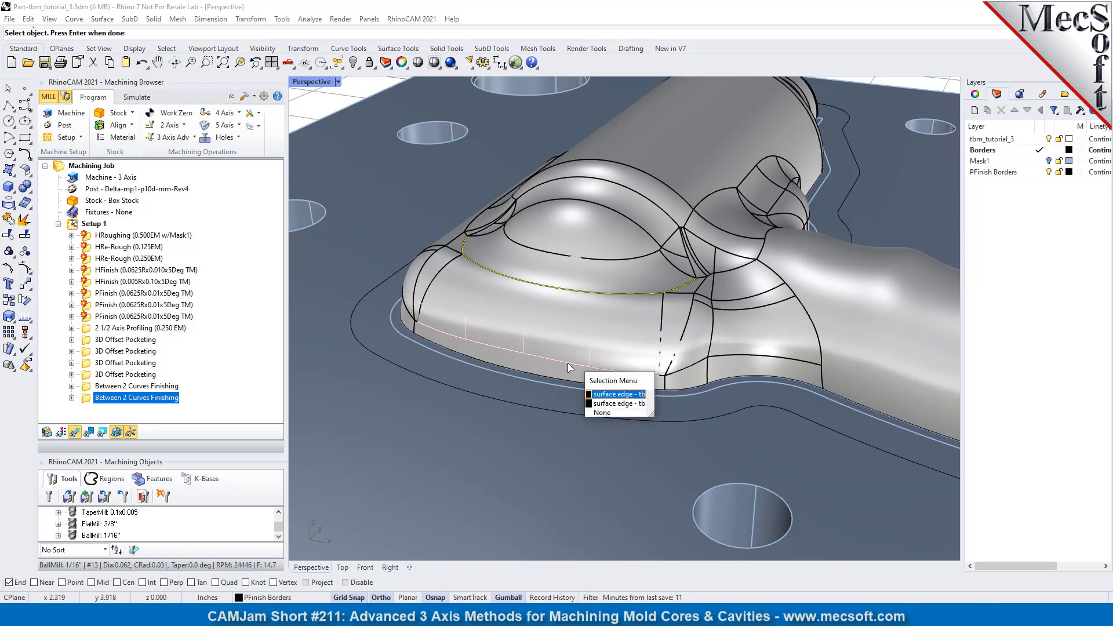
{"action": "left_click", "coordinate": [605, 399]}
{"action": "key", "text": "Return"}
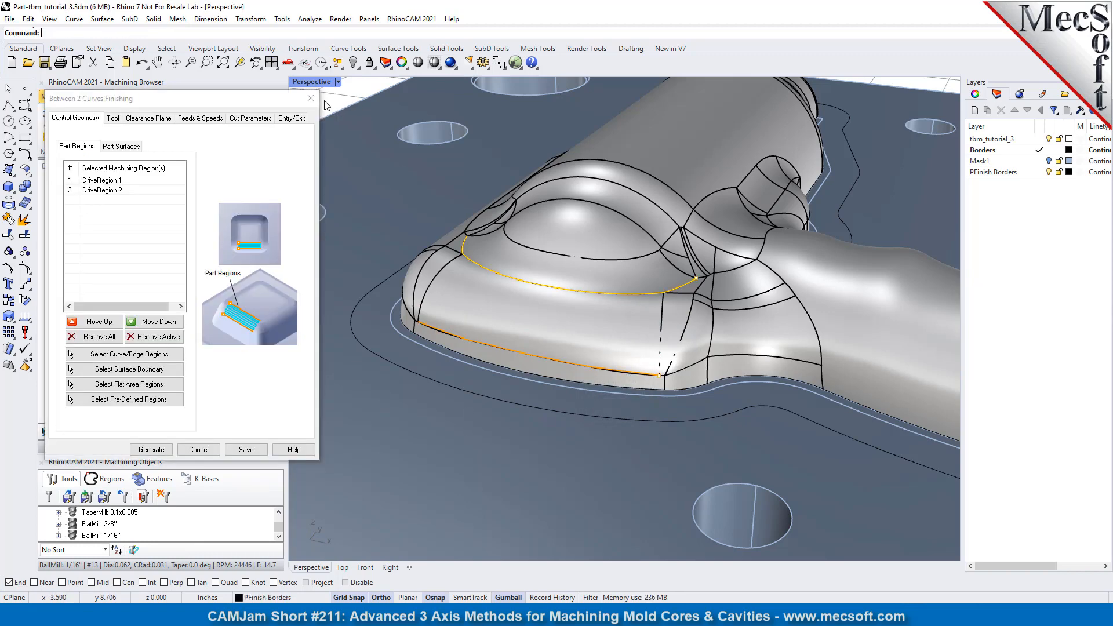
{"action": "left_click", "coordinate": [152, 453]}
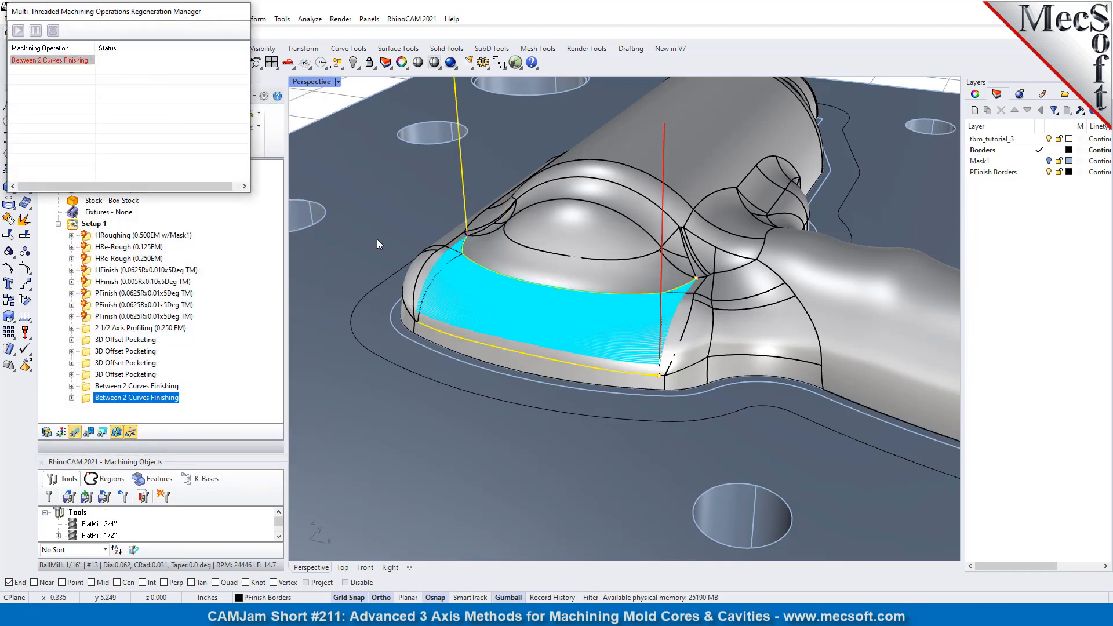
Create a 3-axis Curve Machining operation and remove all its preselected part regions
{"action": "right_click_drag", "start_coordinate": [755, 290], "coordinate": [680, 305]}
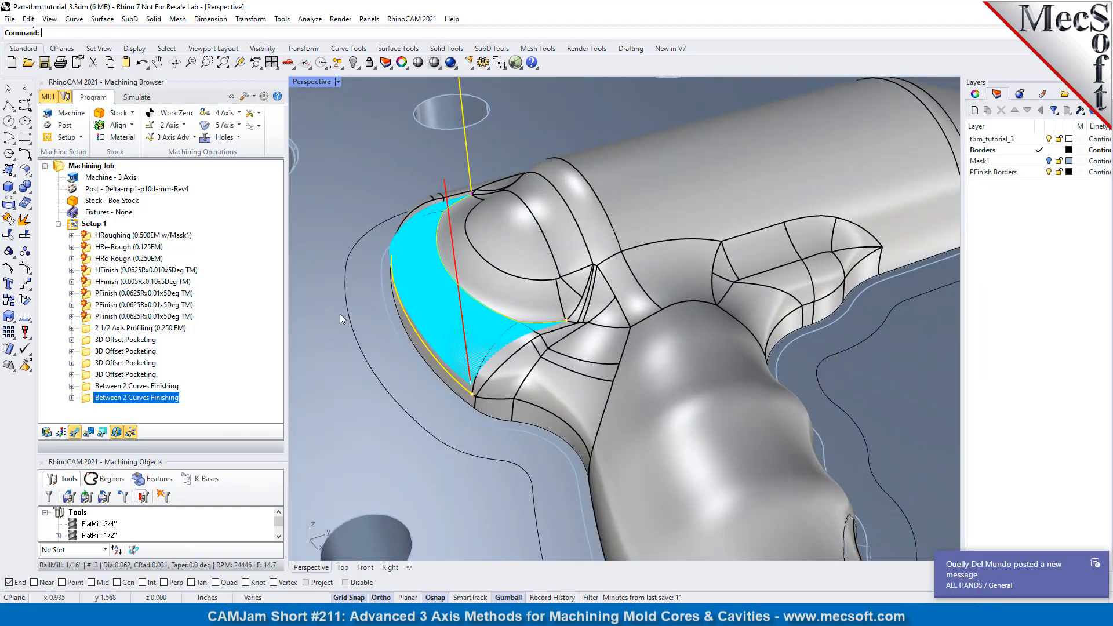
{"action": "scroll", "coordinate": [443, 176], "scroll_direction": "down", "scroll_amount": 5}
{"action": "scroll", "coordinate": [443, 176], "scroll_direction": "down", "scroll_amount": 2}
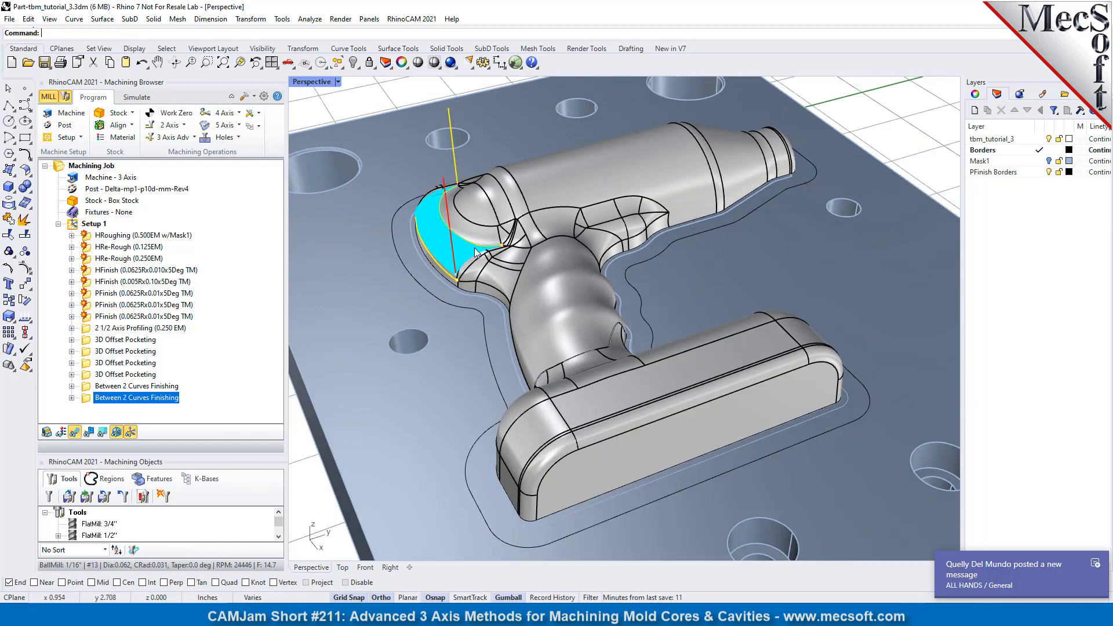
{"action": "scroll", "coordinate": [461, 158], "scroll_direction": "up", "scroll_amount": 5}
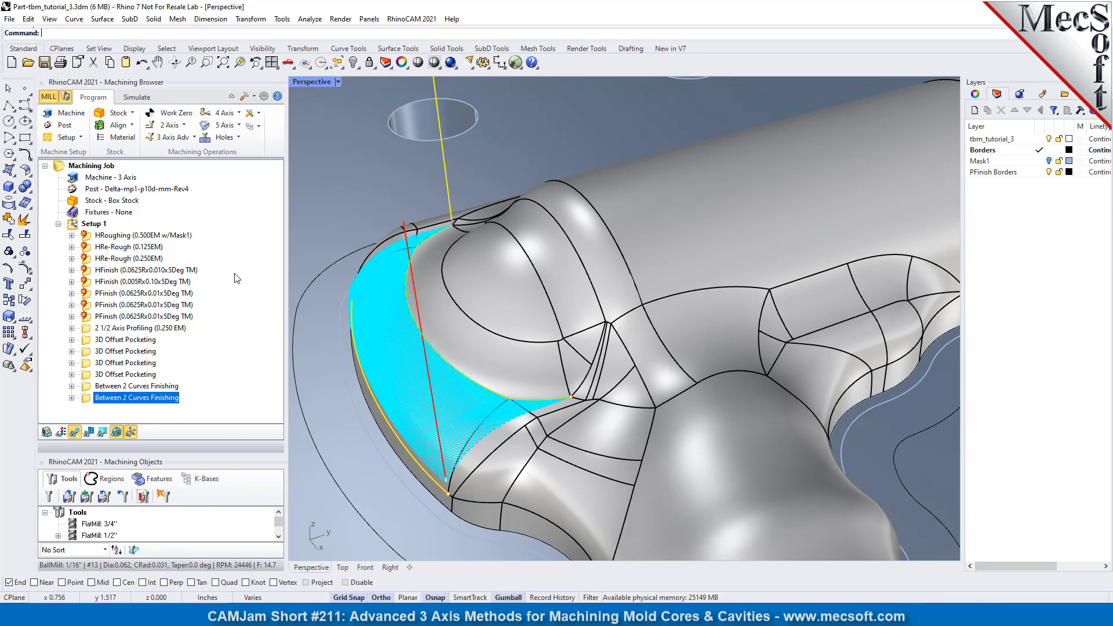
{"action": "left_click", "coordinate": [183, 140]}
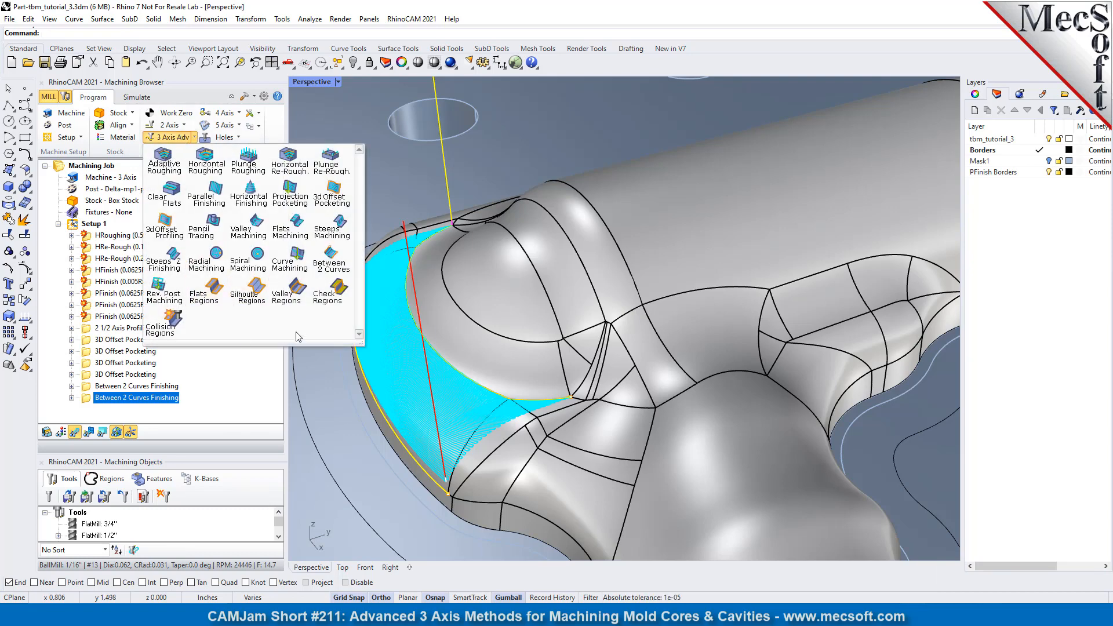
{"action": "left_click", "coordinate": [298, 256]}
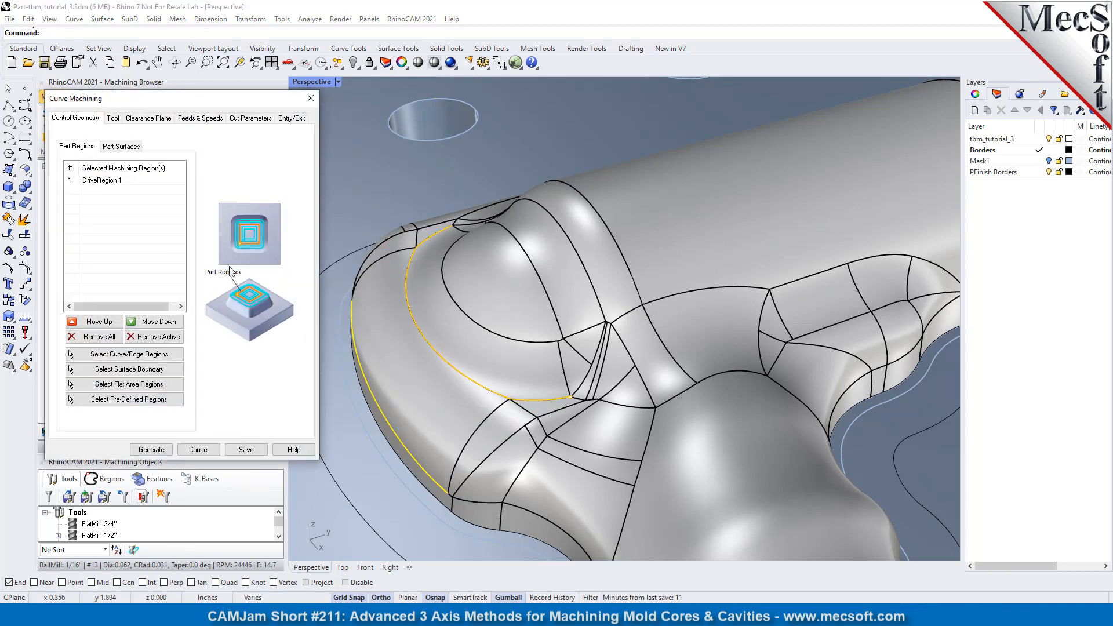
{"action": "left_click", "coordinate": [99, 337]}
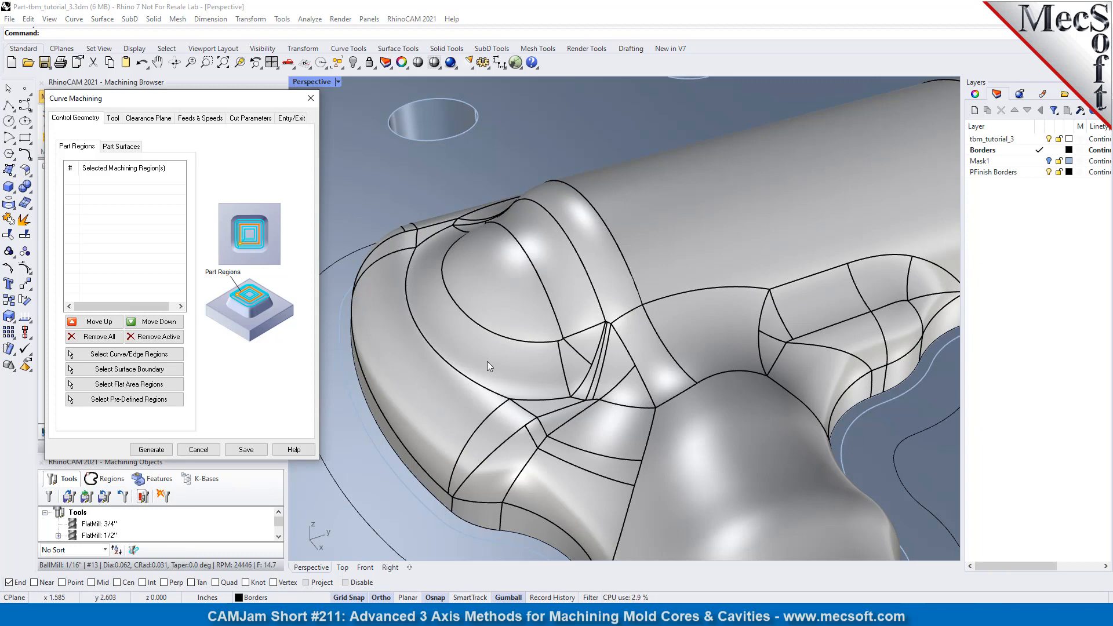
Select the upper blend curve, two small surface edges on the handle side and the lower blend curve around the dome as curve regions
{"action": "left_click", "coordinate": [143, 355]}
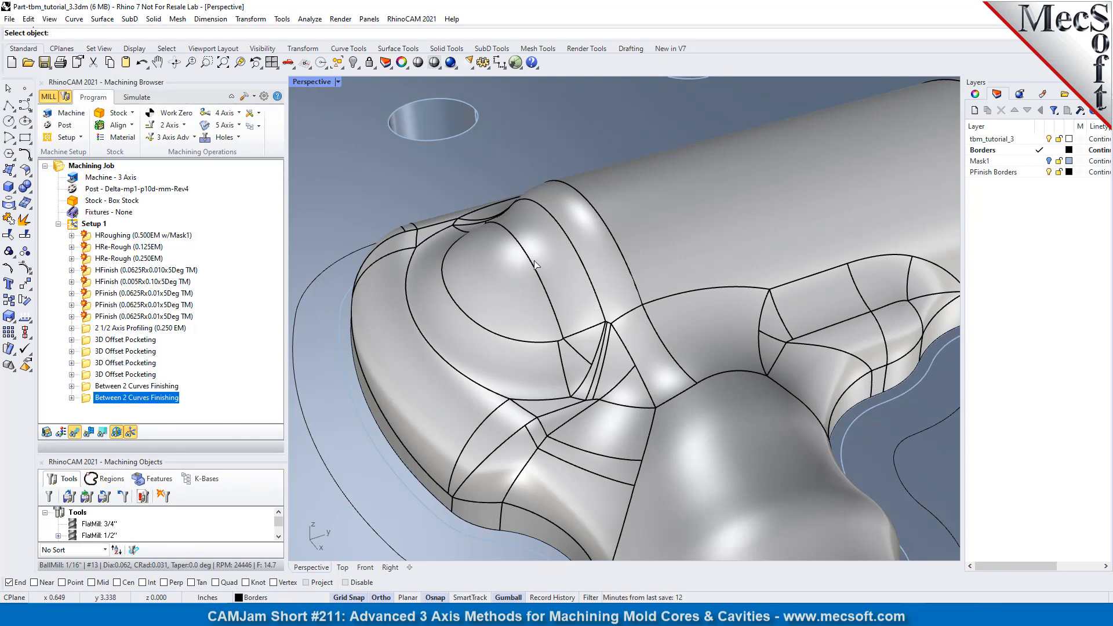
{"action": "left_click", "coordinate": [570, 243]}
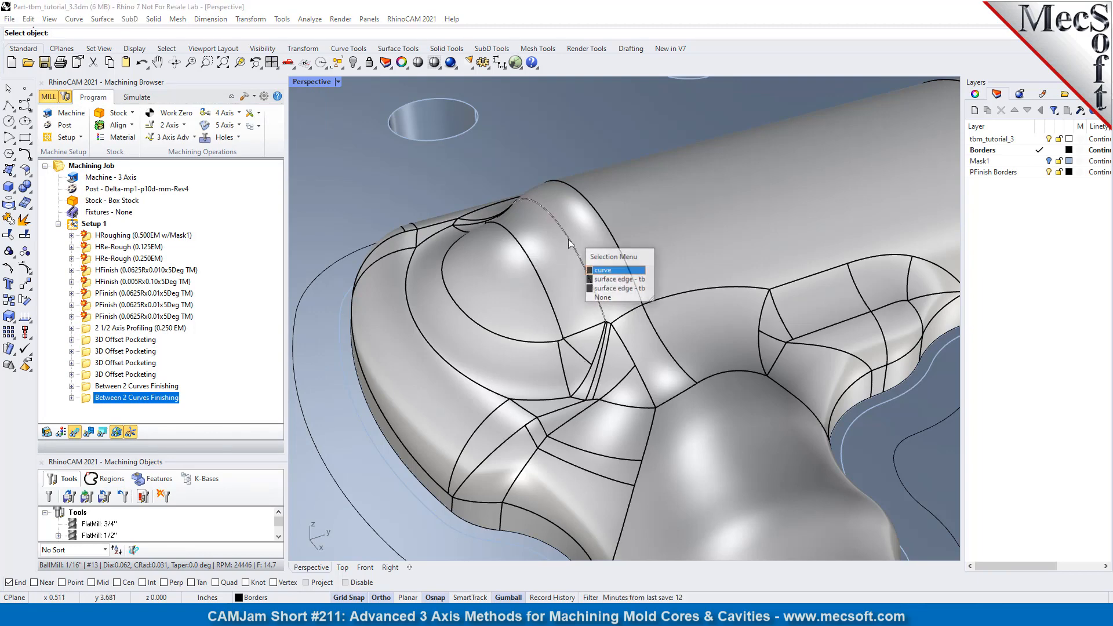
{"action": "left_click", "coordinate": [605, 273]}
{"action": "scroll", "coordinate": [599, 336], "scroll_direction": "up", "scroll_amount": 5}
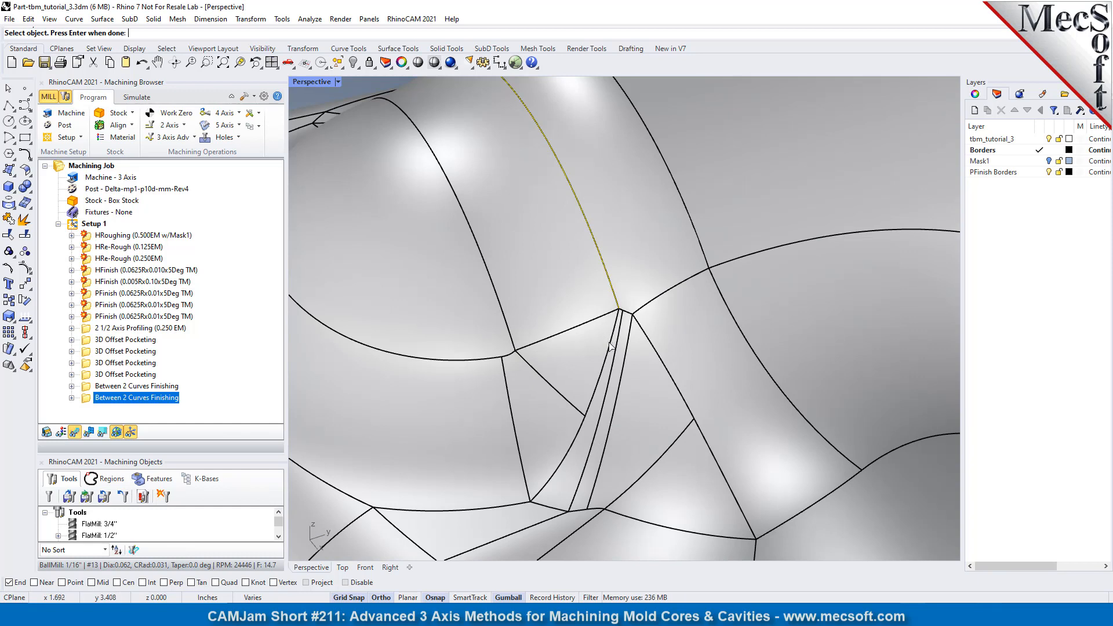
{"action": "left_click", "coordinate": [609, 346]}
{"action": "left_click", "coordinate": [644, 379]}
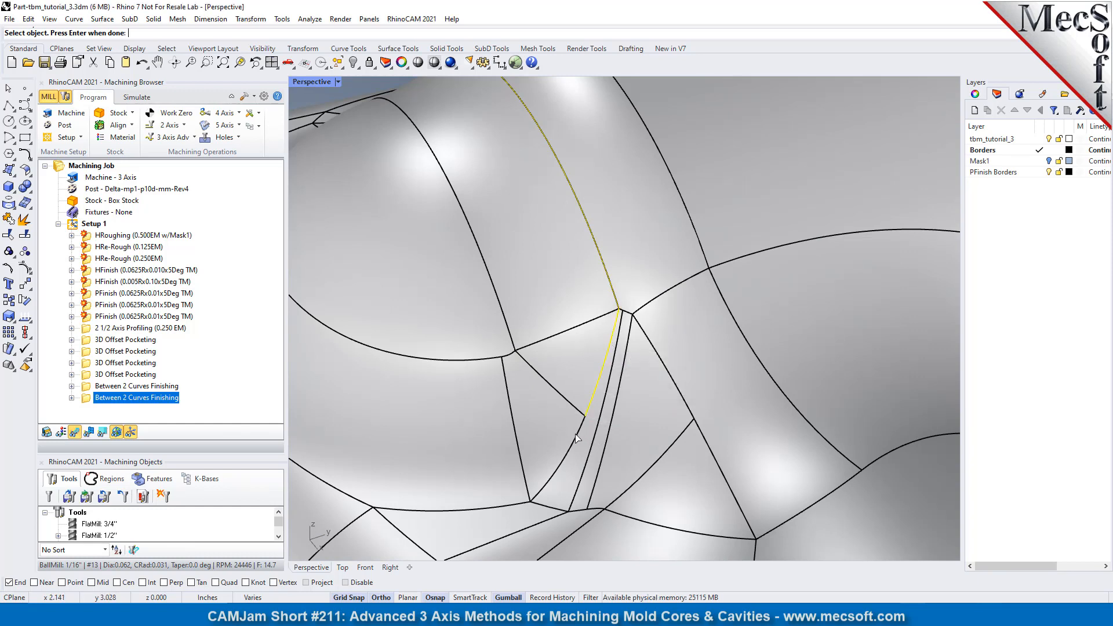
{"action": "left_click", "coordinate": [585, 436]}
{"action": "left_click", "coordinate": [601, 458]}
{"action": "left_click", "coordinate": [531, 513]}
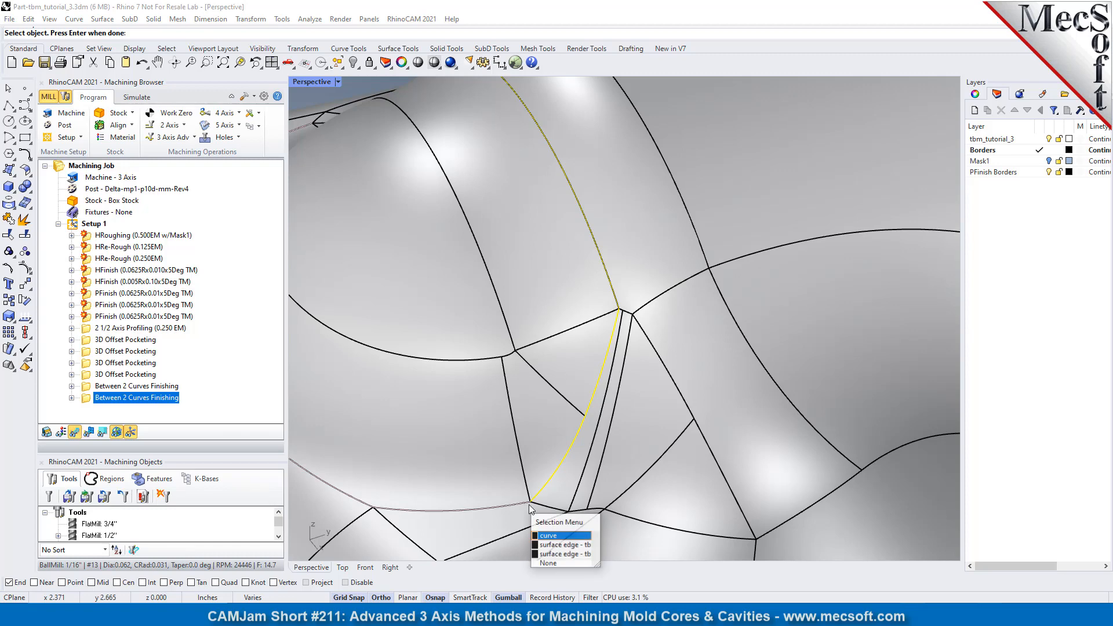
{"action": "left_click", "coordinate": [555, 537]}
Add the two small surface edges on the side opposite the handle to close the loop, and accept the selected regions
{"action": "right_click_drag", "start_coordinate": [554, 536], "coordinate": [568, 376]}
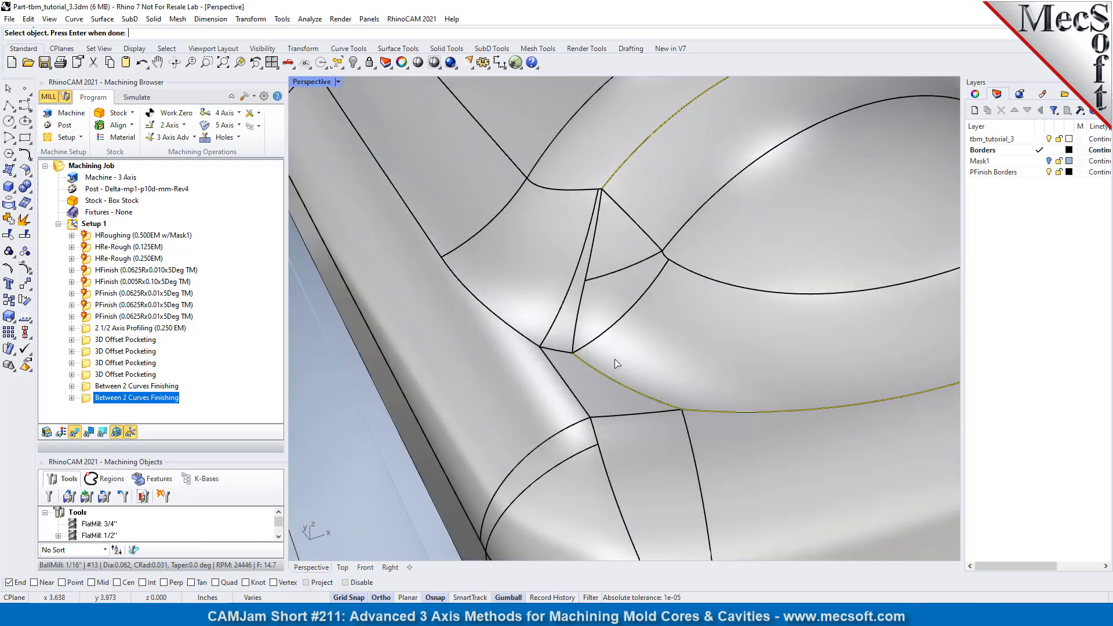
{"action": "left_click", "coordinate": [579, 330]}
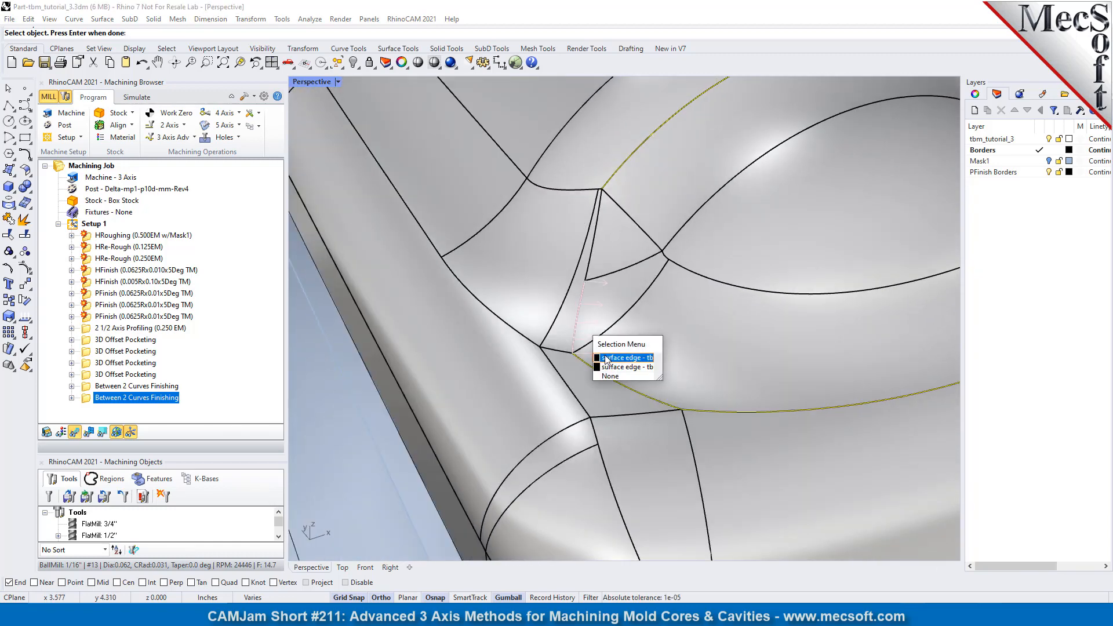
{"action": "left_click", "coordinate": [605, 358]}
{"action": "left_click", "coordinate": [600, 277]}
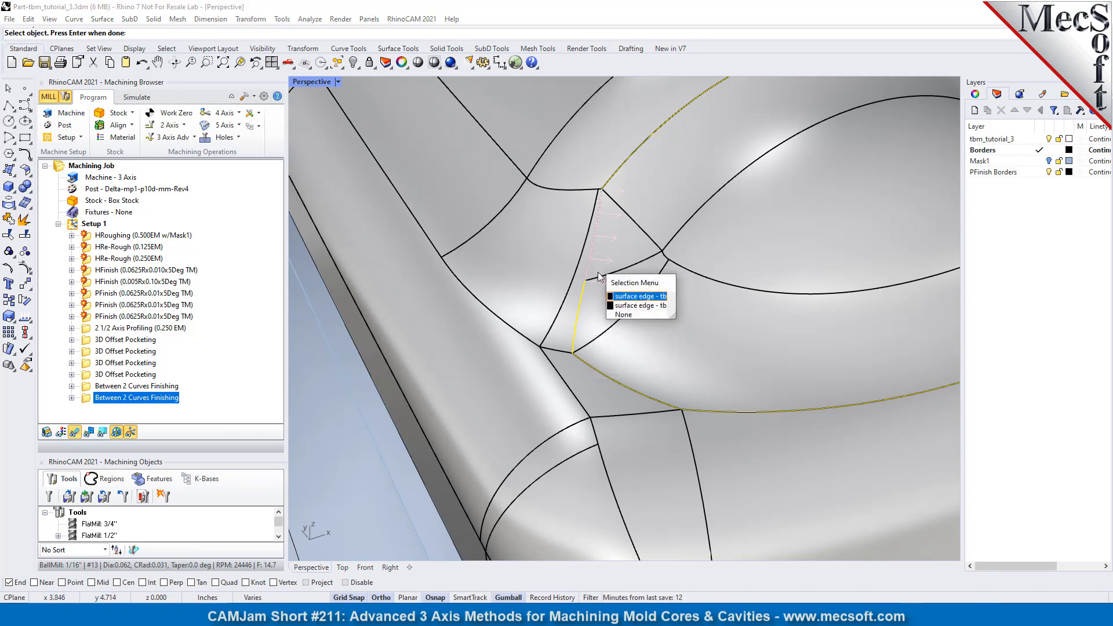
{"action": "left_click", "coordinate": [616, 299]}
{"action": "right_click_drag", "start_coordinate": [675, 363], "coordinate": [567, 344]}
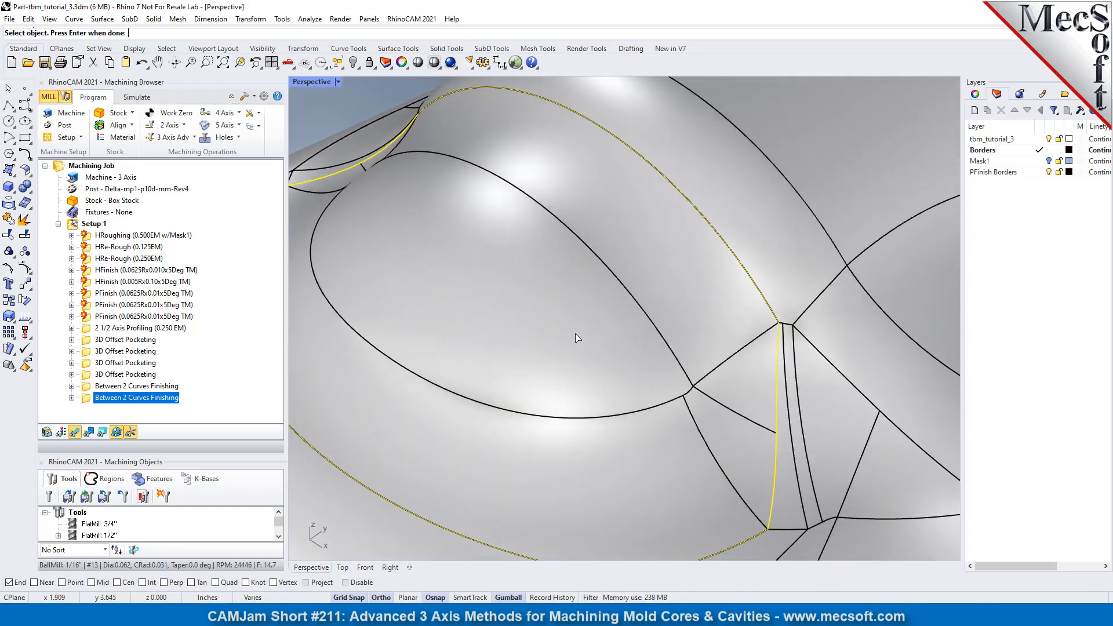
{"action": "key", "text": "Return"}
{"action": "scroll", "coordinate": [576, 341], "scroll_direction": "down", "scroll_amount": 5}
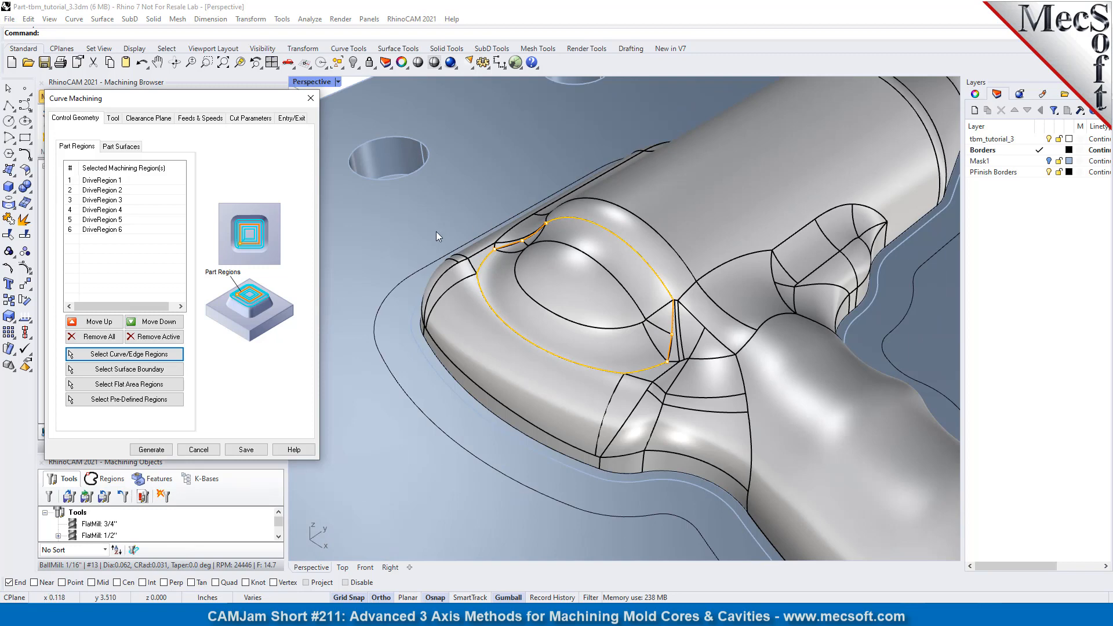
{"action": "right_click_drag", "start_coordinate": [435, 231], "coordinate": [373, 123]}
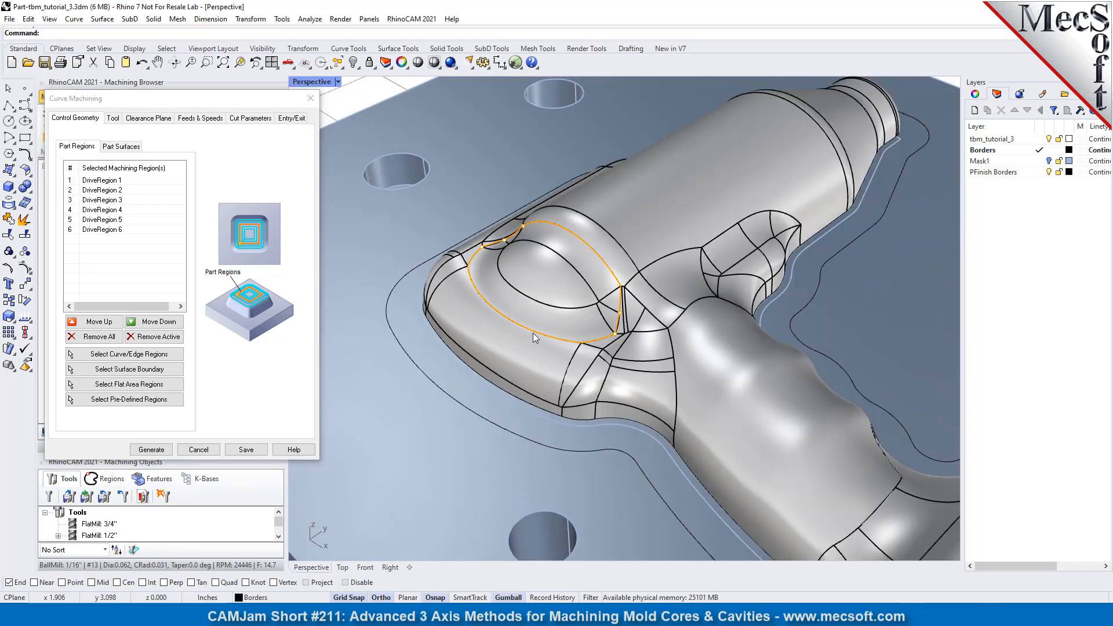
Review the operation's tool and cut patterns, then set the cut type to Along with a cutting band width of 0.1
{"action": "left_click", "coordinate": [113, 118]}
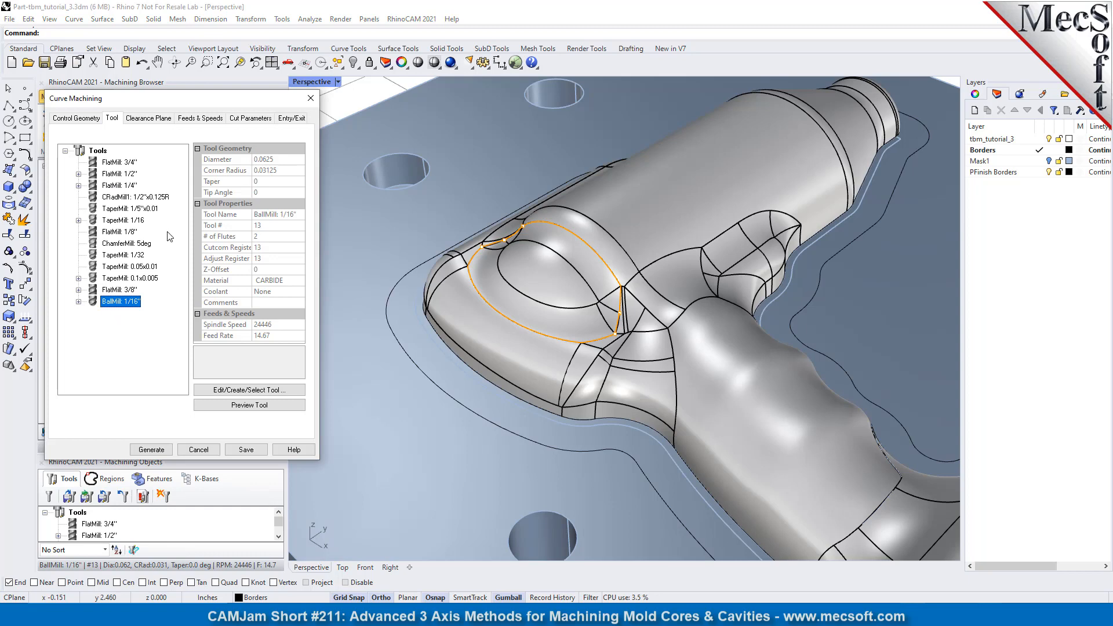
{"action": "left_click", "coordinate": [238, 120]}
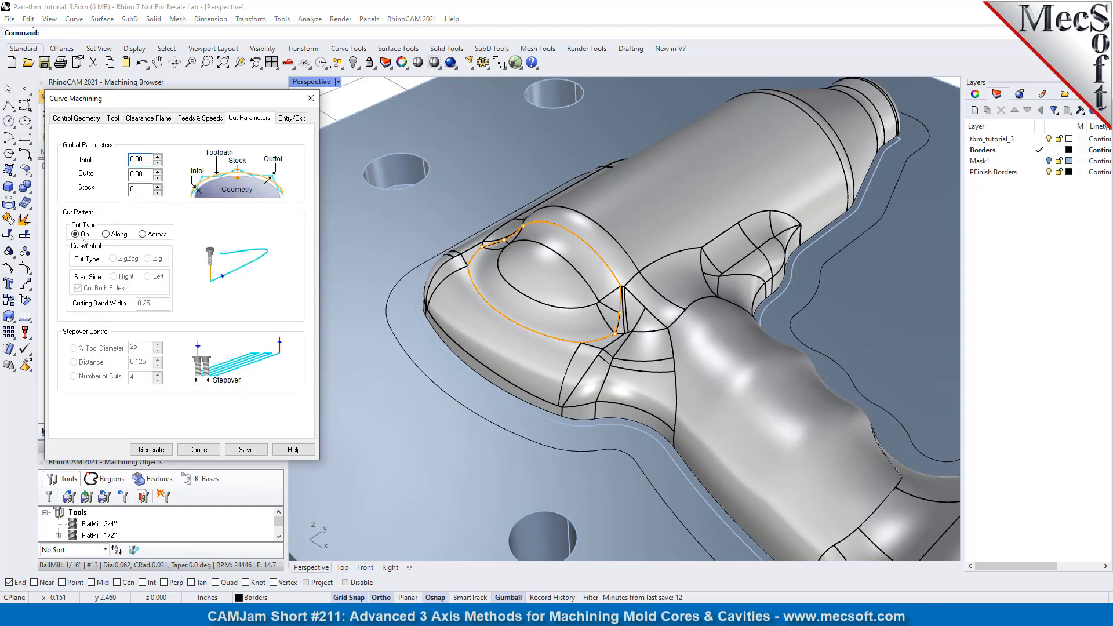
{"action": "left_click", "coordinate": [106, 235]}
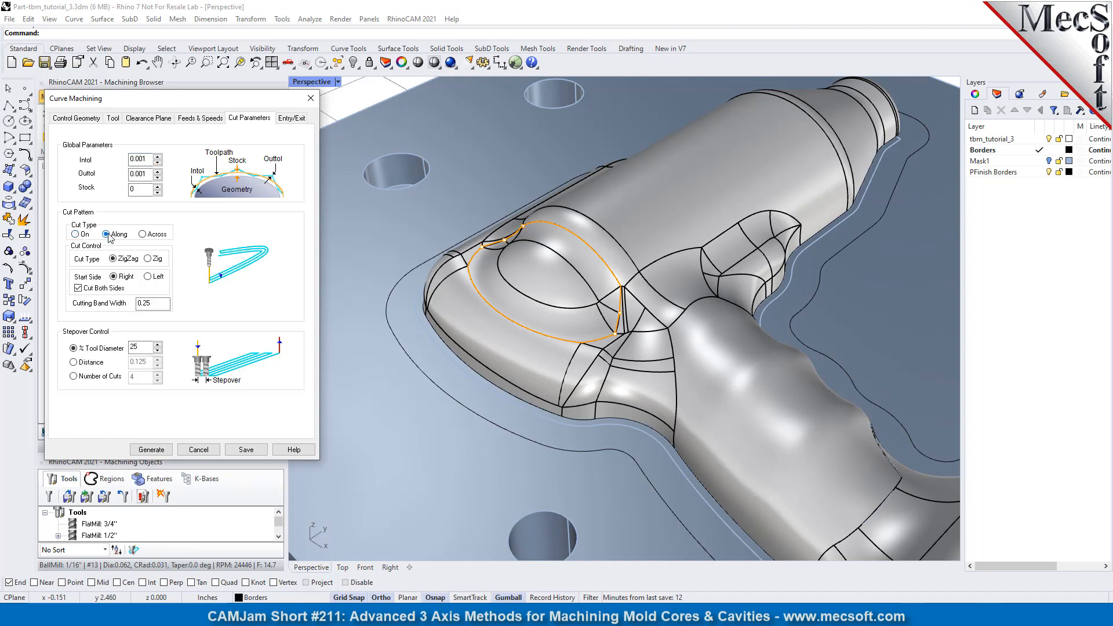
{"action": "left_click", "coordinate": [142, 234]}
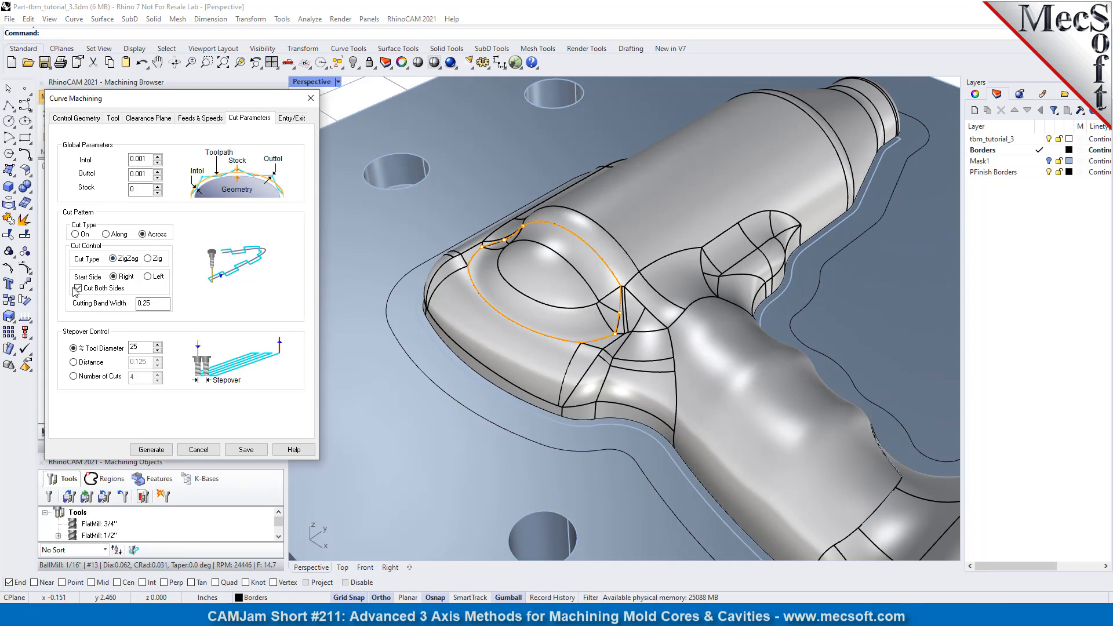
{"action": "left_click", "coordinate": [107, 234]}
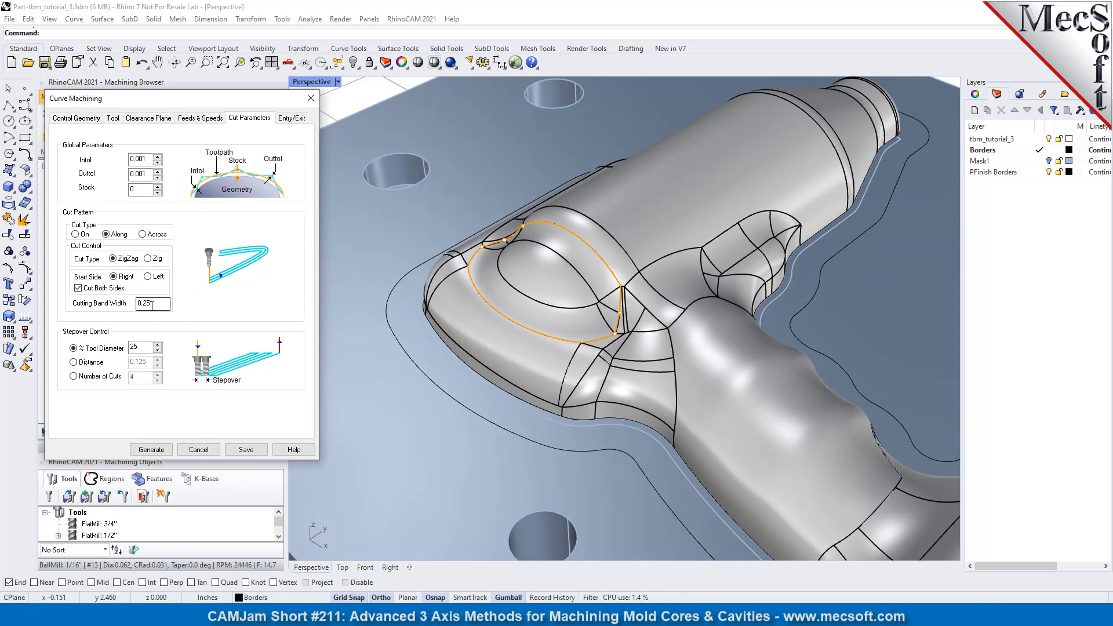
{"action": "left_click_drag", "start_coordinate": [151, 304], "coordinate": [96, 302]}
{"action": "type", "text": "0"}
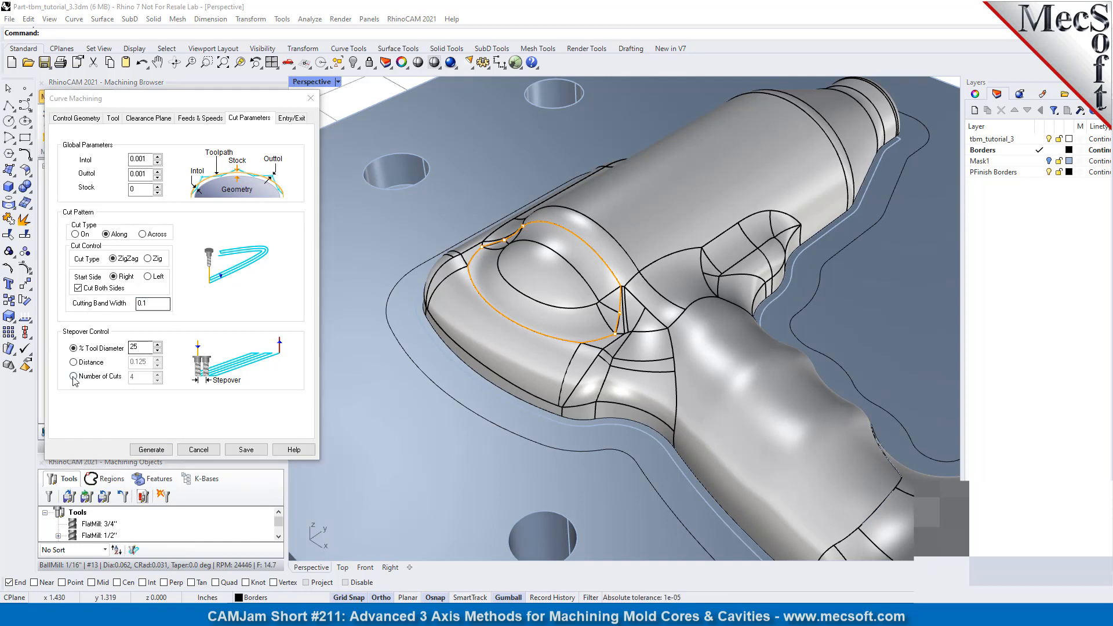
Set the stepover to a distance of 0.02 and generate the Curve Machining toolpath
{"action": "left_click", "coordinate": [75, 362]}
{"action": "left_click_drag", "start_coordinate": [149, 360], "coordinate": [106, 361]}
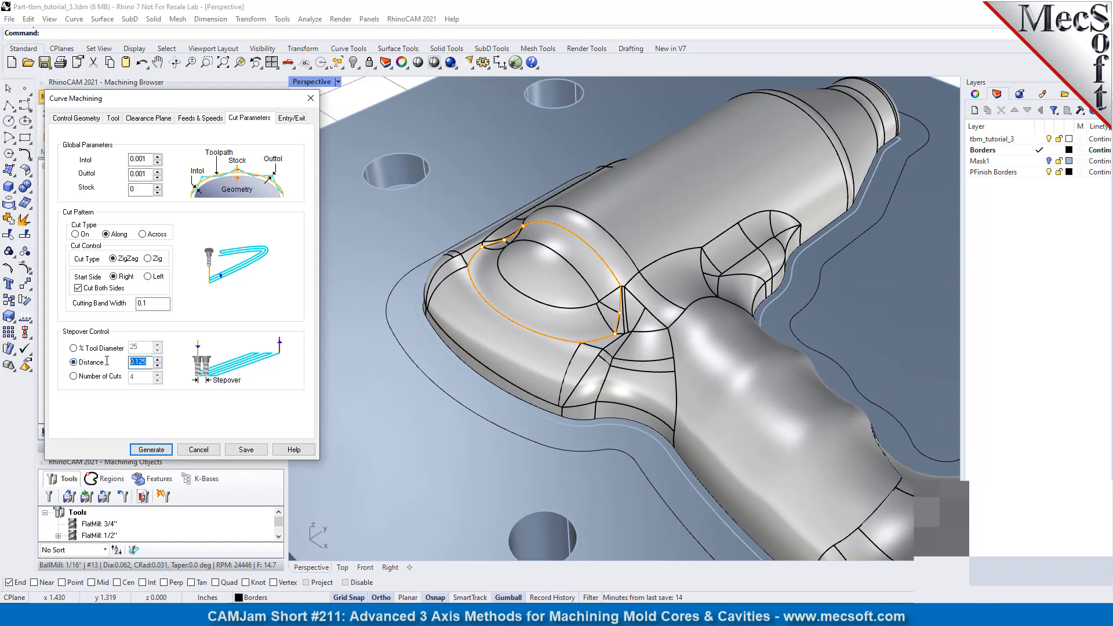
{"action": "type", "text": "0.0"}
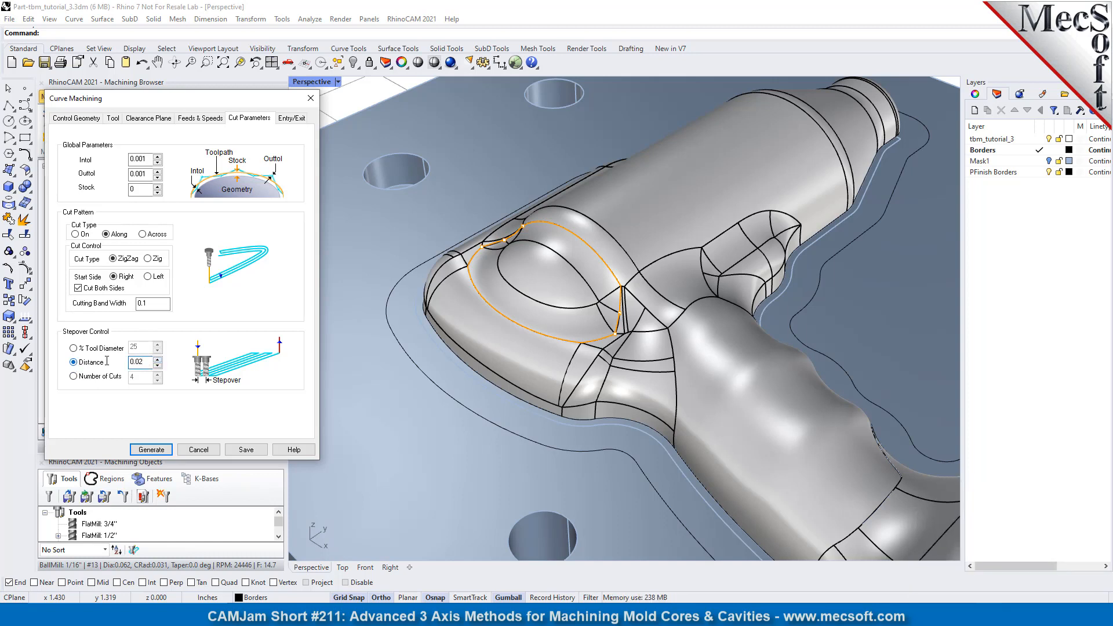
{"action": "left_click", "coordinate": [157, 452]}
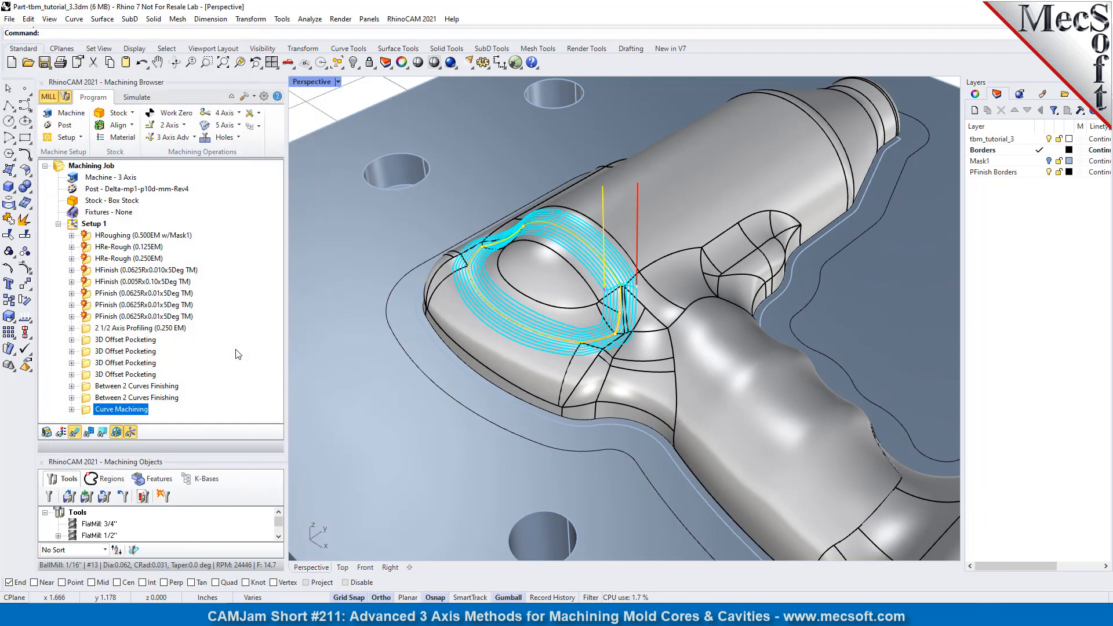
Replace the Curve Machining operation's regions with the single curve along the lower inner edge of the dome and regenerate its toolpath
{"action": "scroll", "coordinate": [607, 296], "scroll_direction": "up", "scroll_amount": 3}
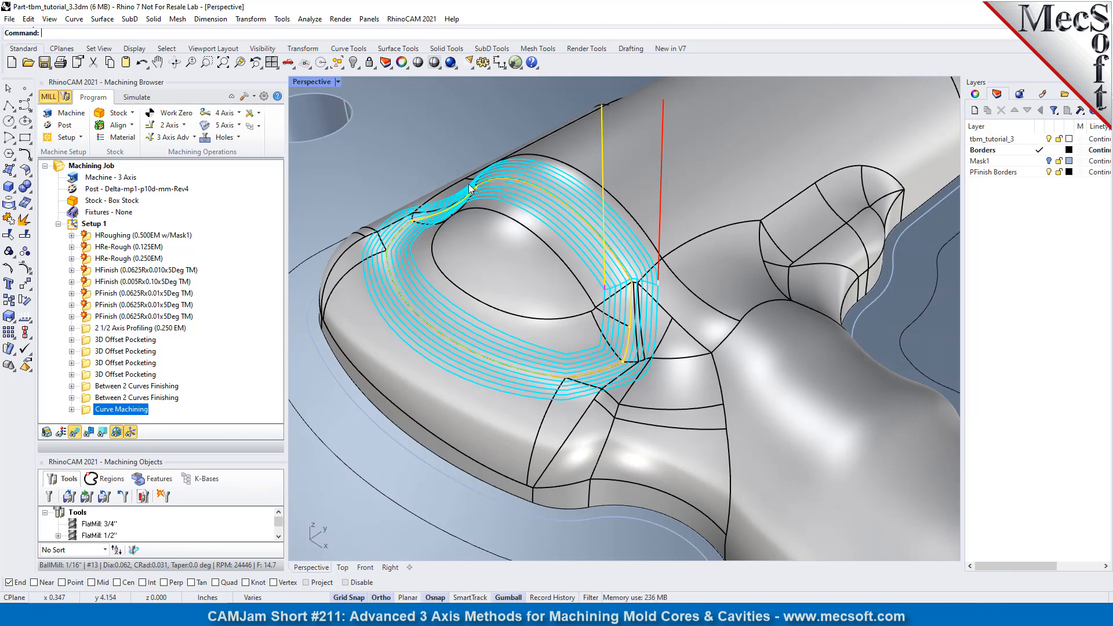
{"action": "double_click", "coordinate": [89, 414]}
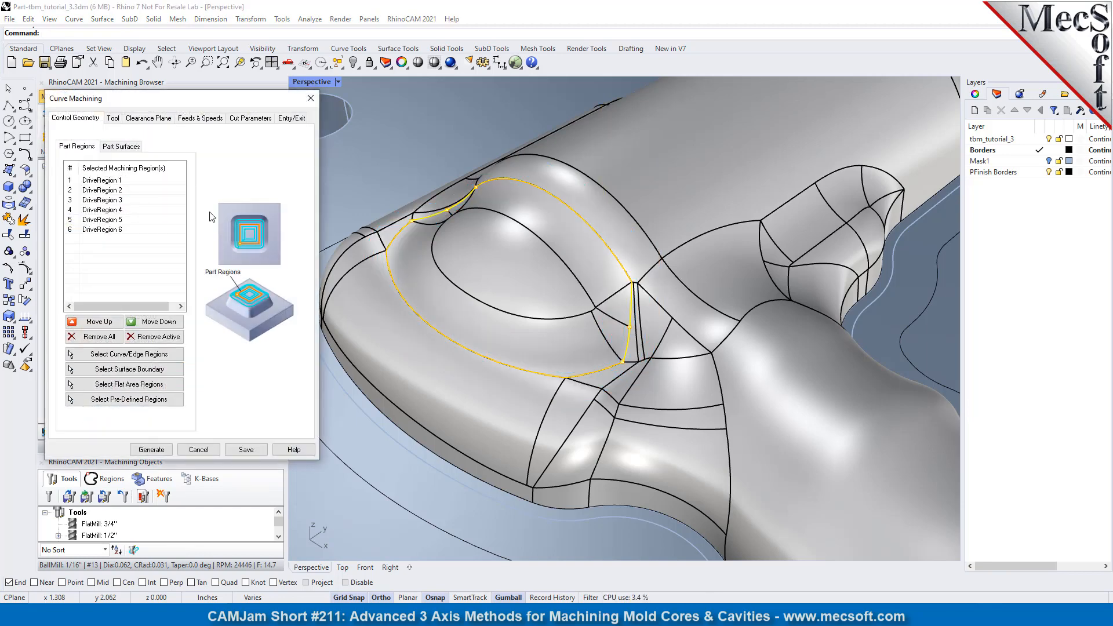
{"action": "left_click", "coordinate": [95, 342]}
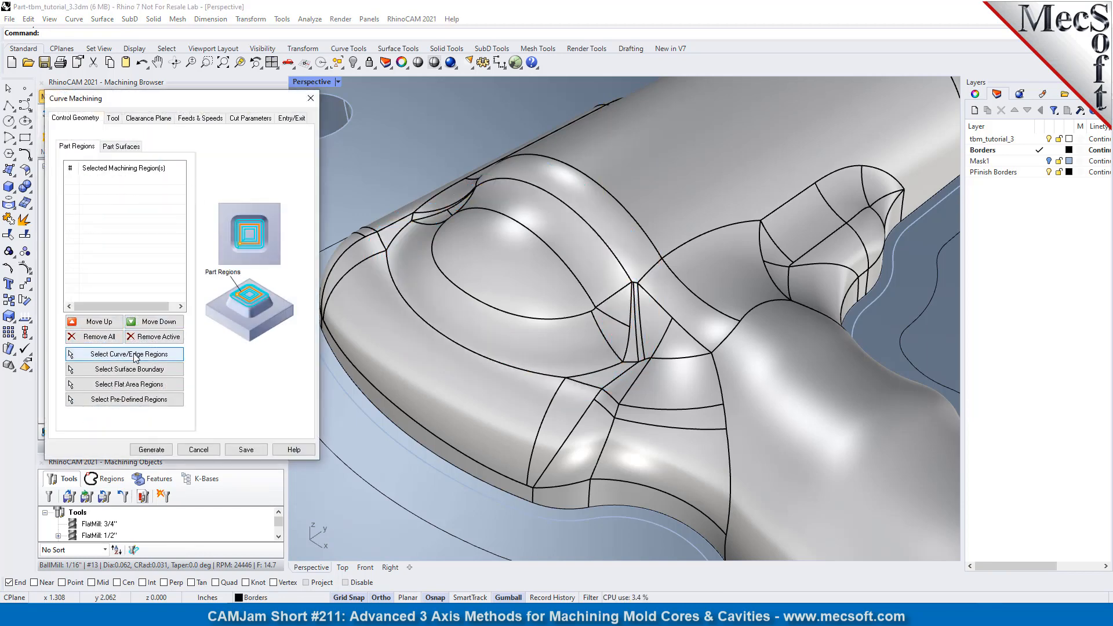
{"action": "left_click", "coordinate": [96, 355]}
{"action": "left_click", "coordinate": [510, 317]}
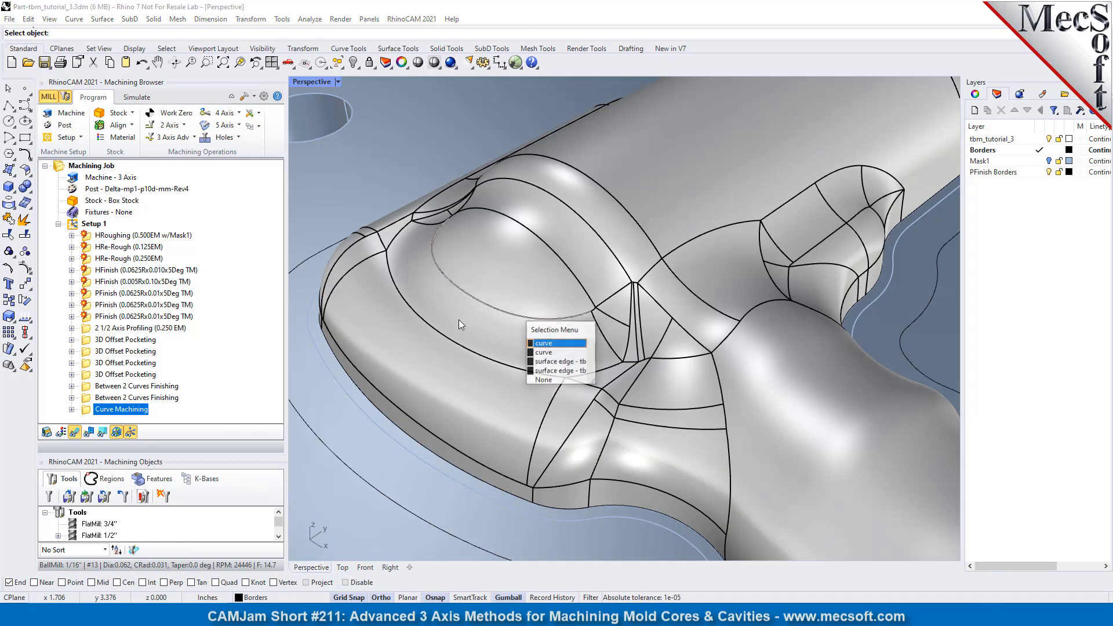
{"action": "left_click", "coordinate": [551, 344]}
{"action": "right_click", "coordinate": [375, 140]}
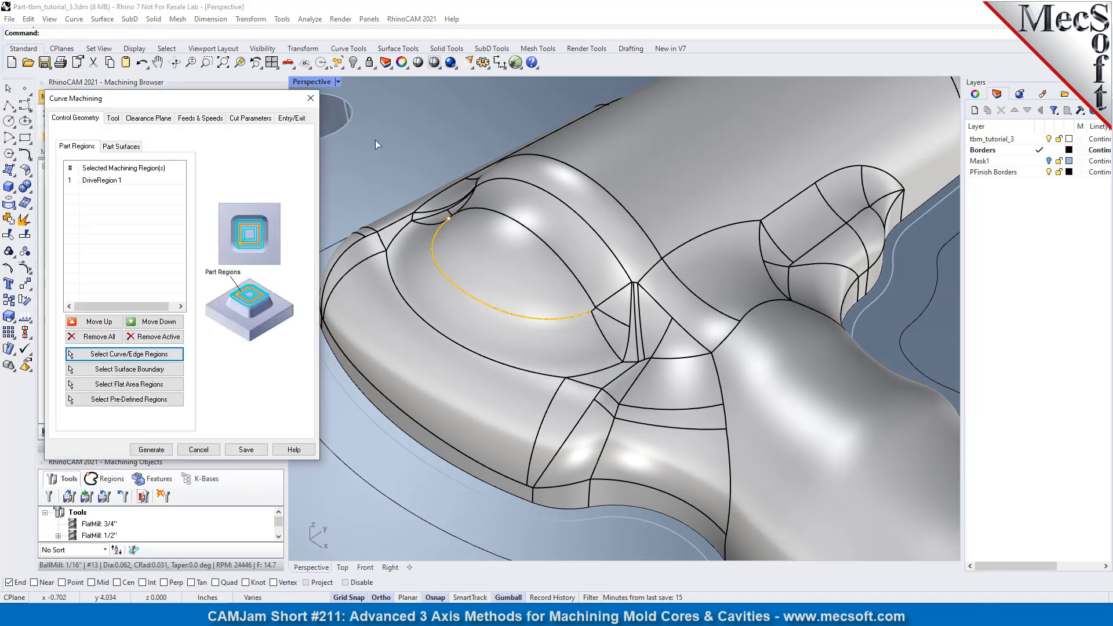
{"action": "left_click", "coordinate": [151, 449]}
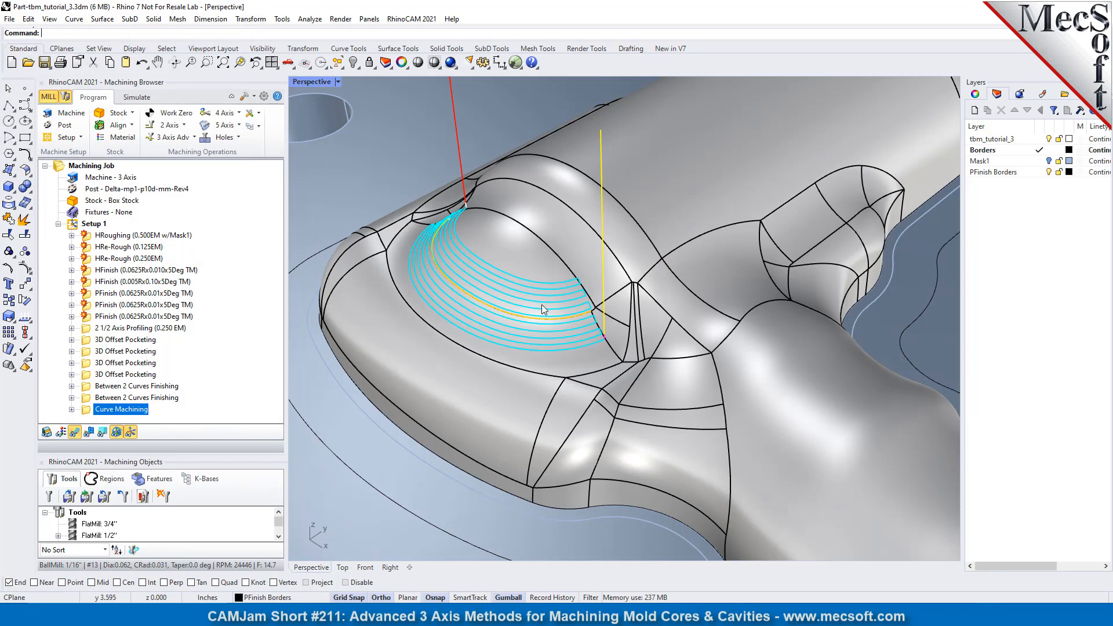
Add a 3-axis Pencil Tracing operation and remove all of its preselected machining regions
{"action": "scroll", "coordinate": [542, 309], "scroll_direction": "down", "scroll_amount": 4}
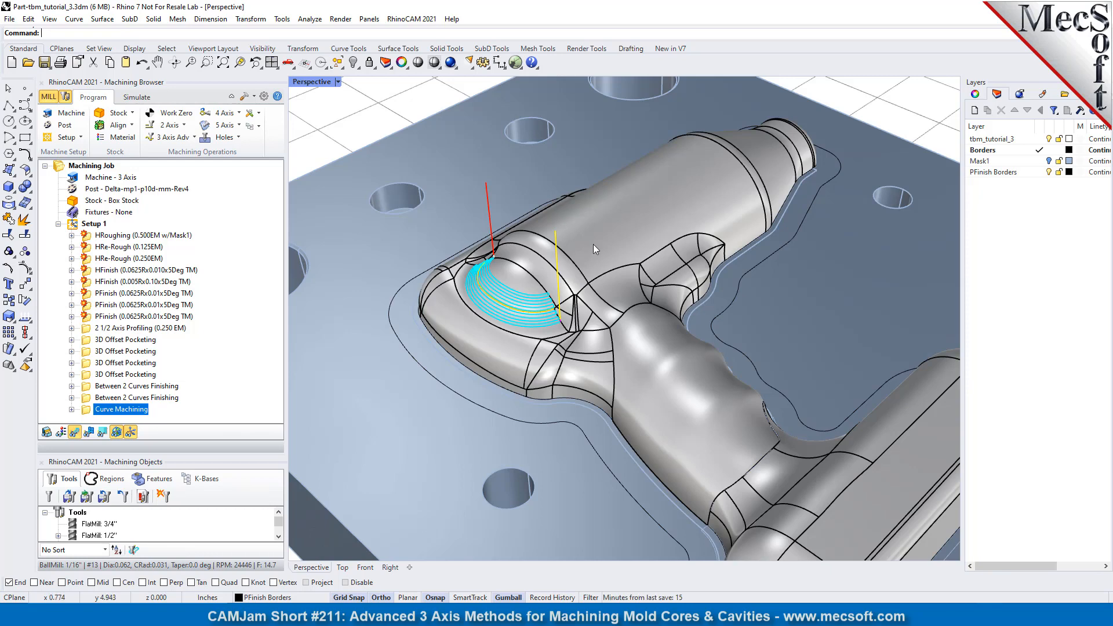
{"action": "scroll", "coordinate": [596, 251], "scroll_direction": "down", "scroll_amount": 3}
{"action": "scroll", "coordinate": [657, 310], "scroll_direction": "up", "scroll_amount": 2}
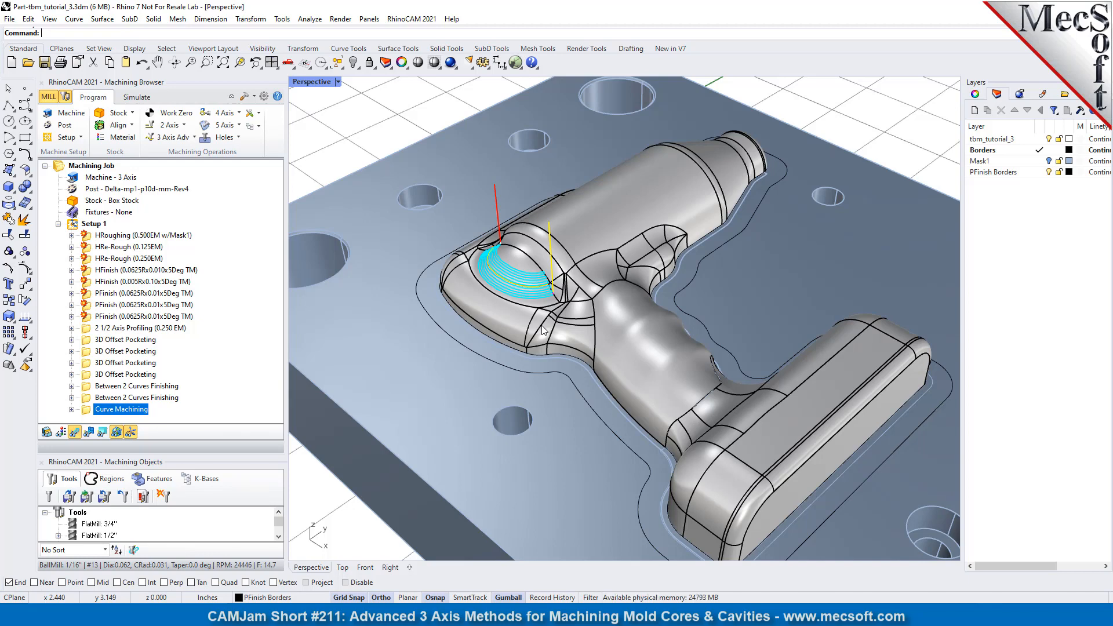
{"action": "scroll", "coordinate": [603, 392], "scroll_direction": "up", "scroll_amount": 3}
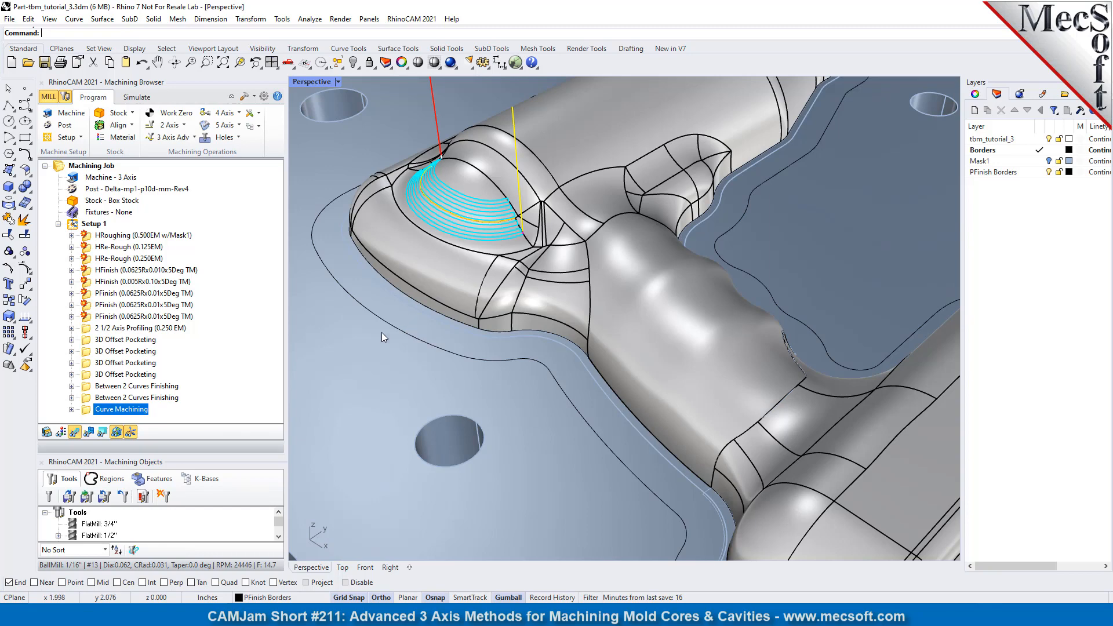
{"action": "left_click", "coordinate": [170, 137]}
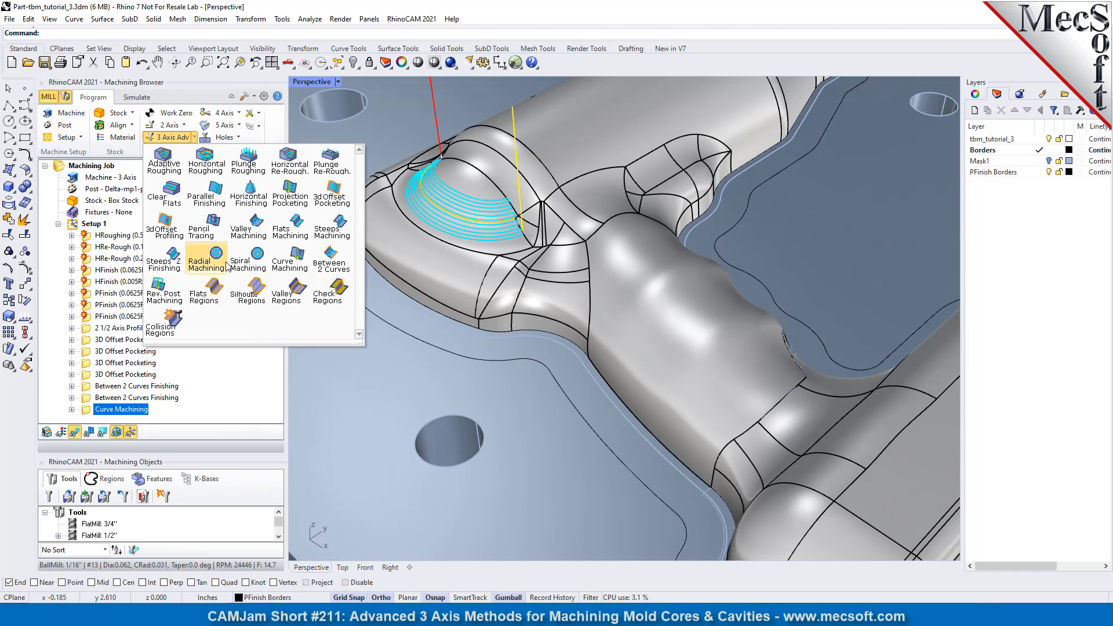
{"action": "left_click", "coordinate": [204, 231]}
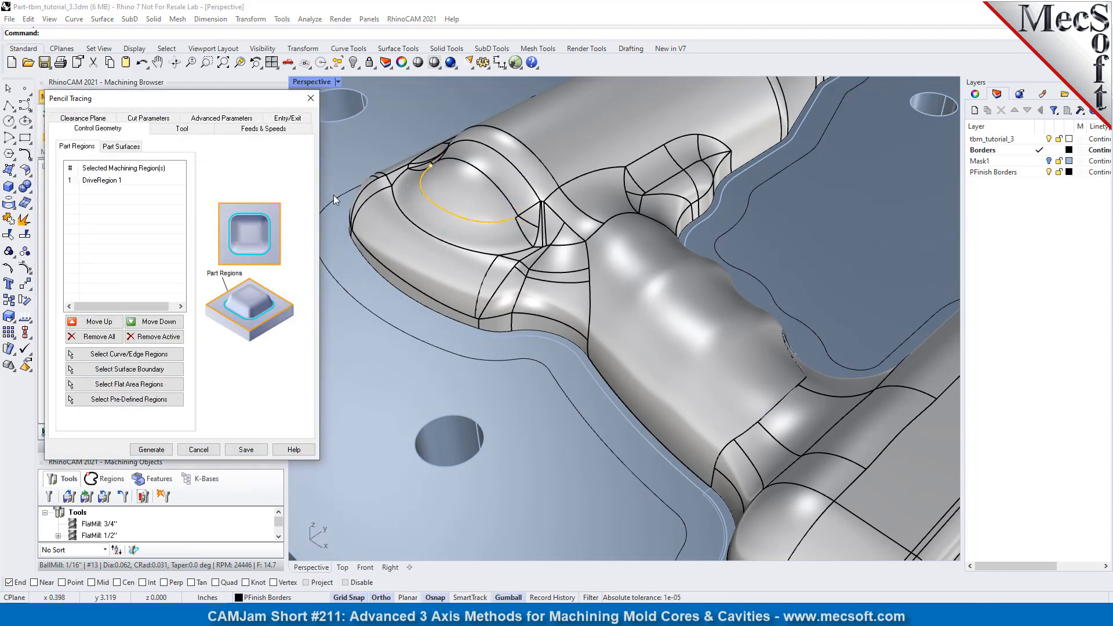
{"action": "left_click", "coordinate": [97, 337]}
Select the outer border curve surrounding the whole drill core as the Pencil Tracing region
{"action": "scroll", "coordinate": [509, 320], "scroll_direction": "down", "scroll_amount": 5}
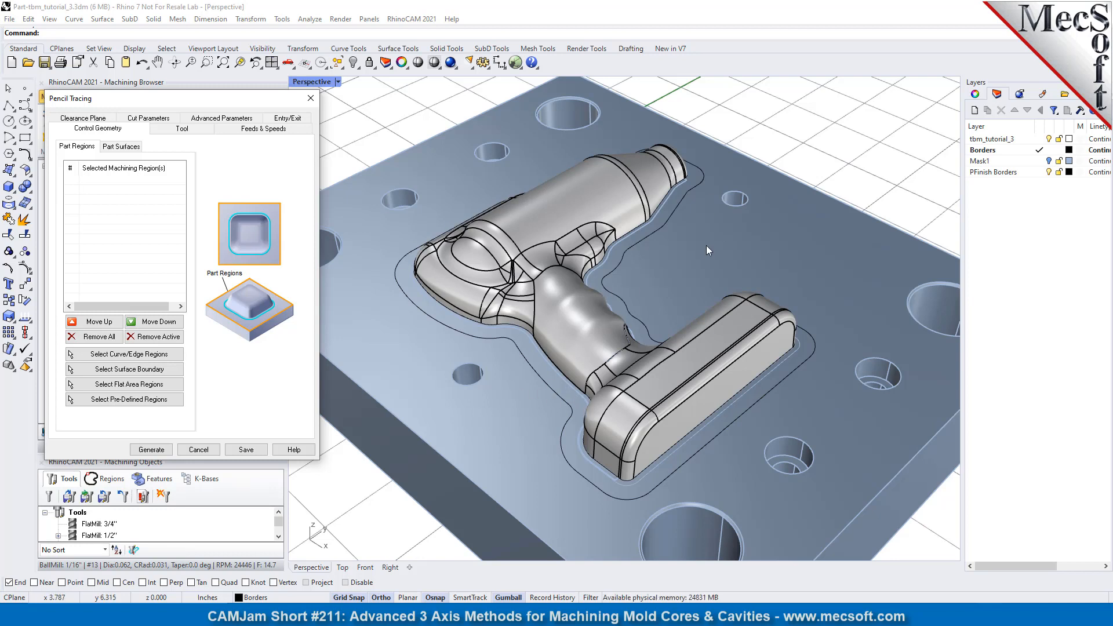
{"action": "left_click", "coordinate": [106, 359]}
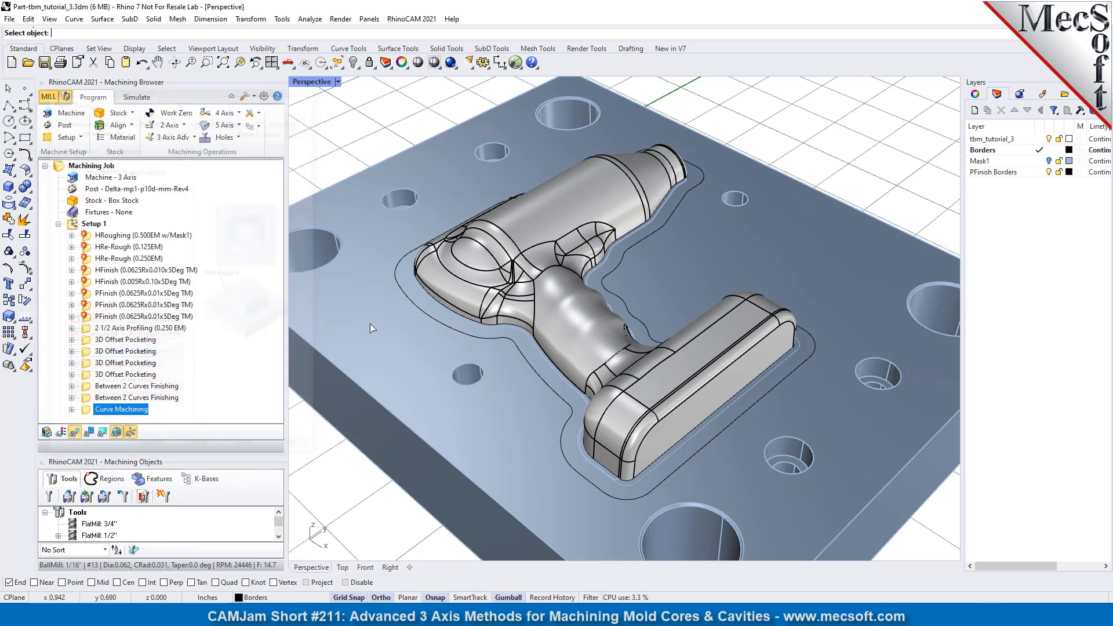
{"action": "left_click", "coordinate": [443, 329]}
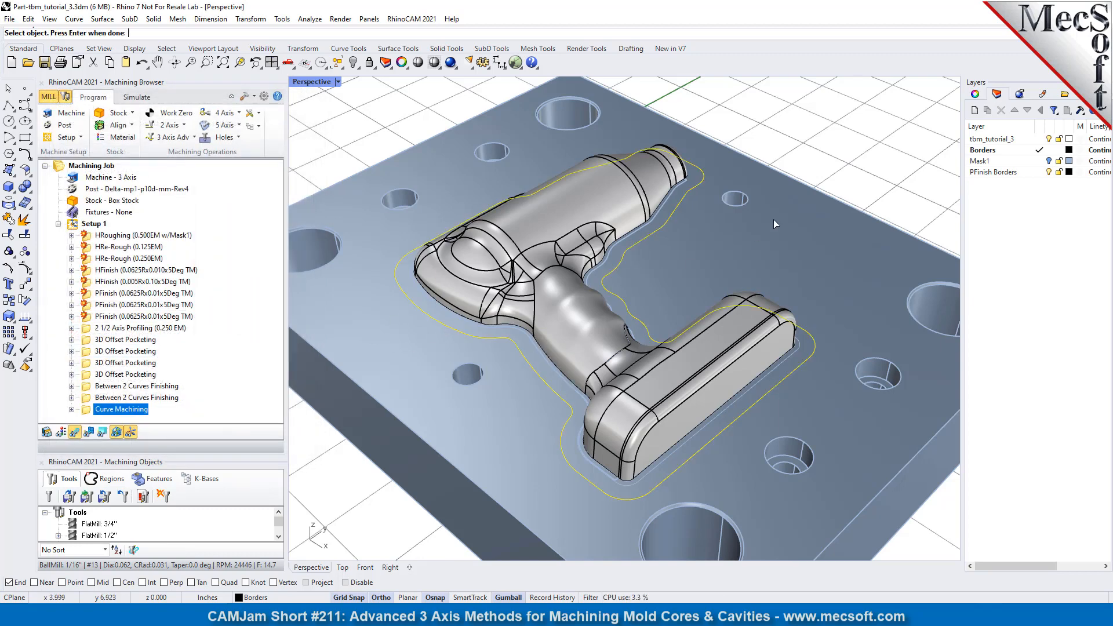
{"action": "key", "text": "Return"}
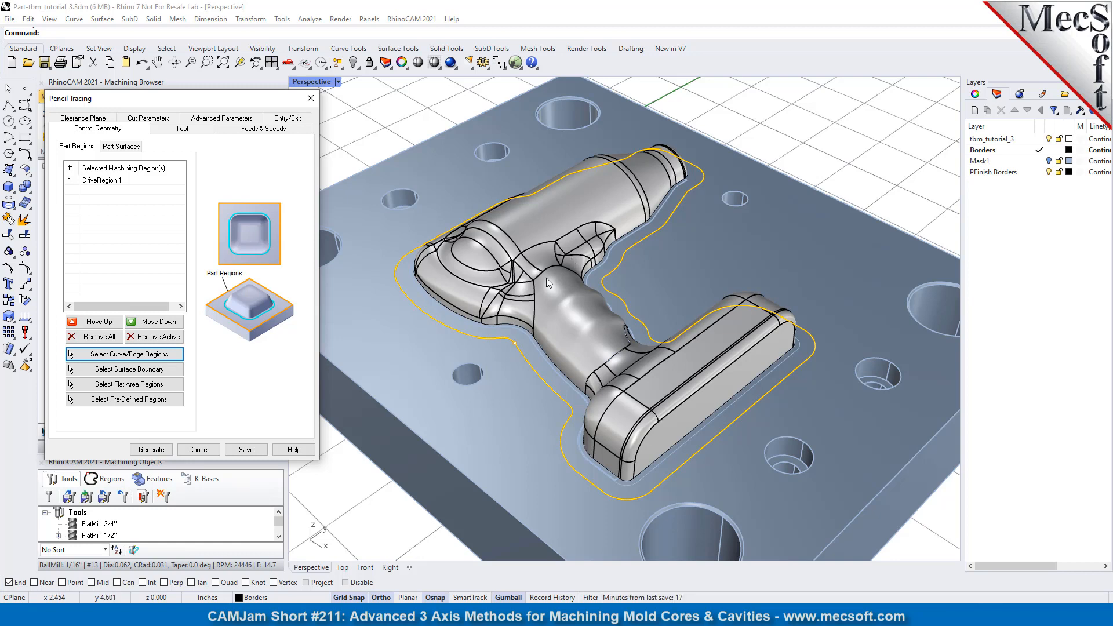
Review the tool, clearance plane, cut, advanced and entry/exit settings, and generate the Pencil Tracing toolpath
{"action": "left_click", "coordinate": [192, 130]}
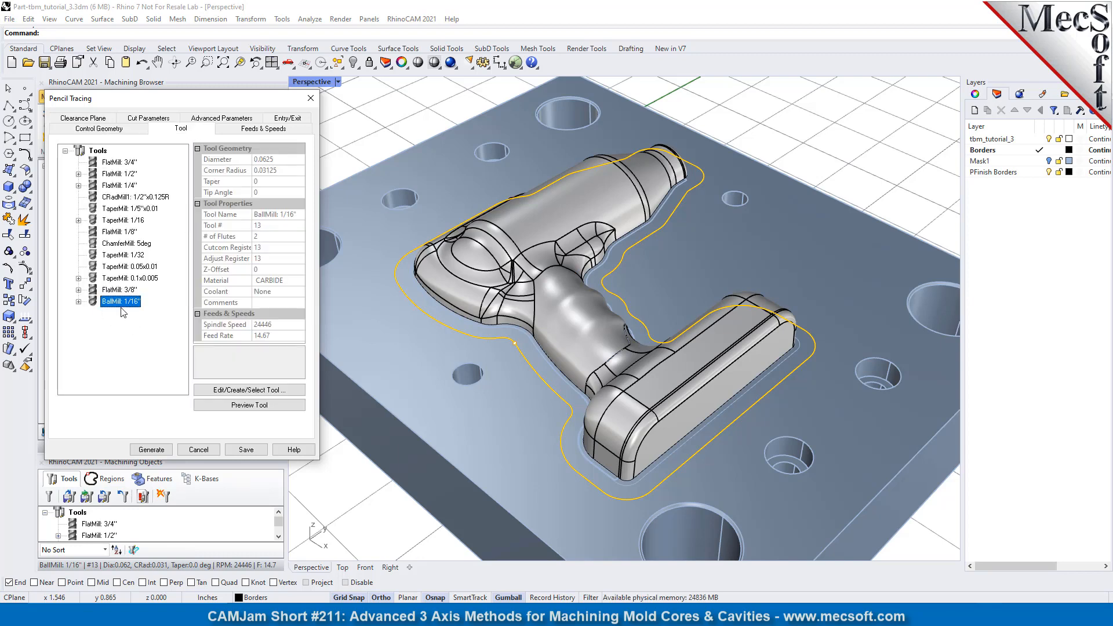
{"action": "left_click", "coordinate": [79, 120]}
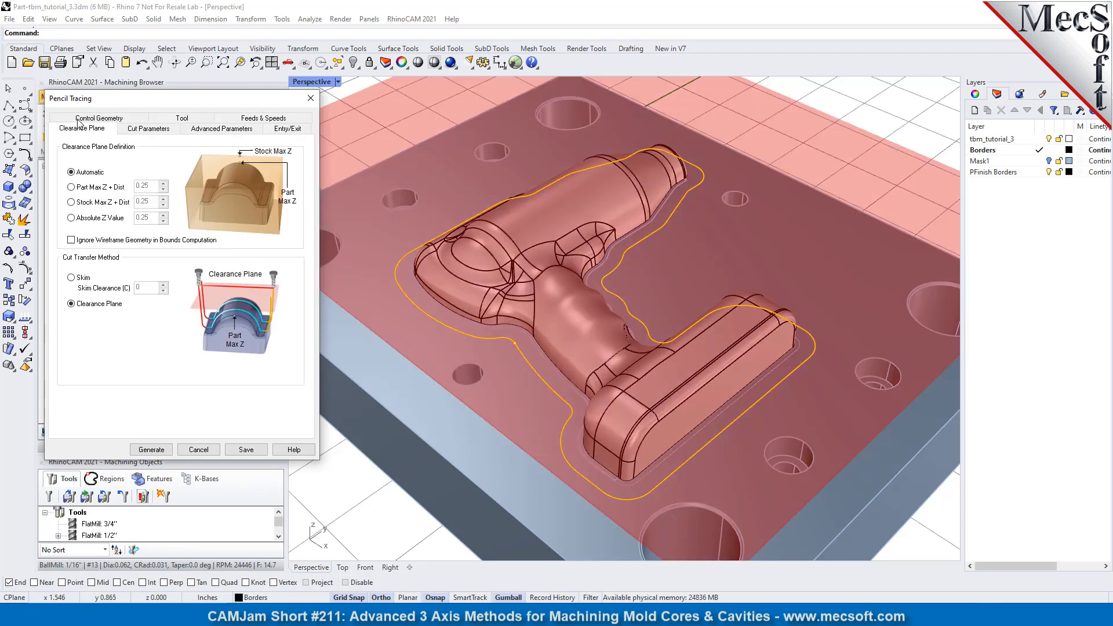
{"action": "left_click", "coordinate": [148, 129]}
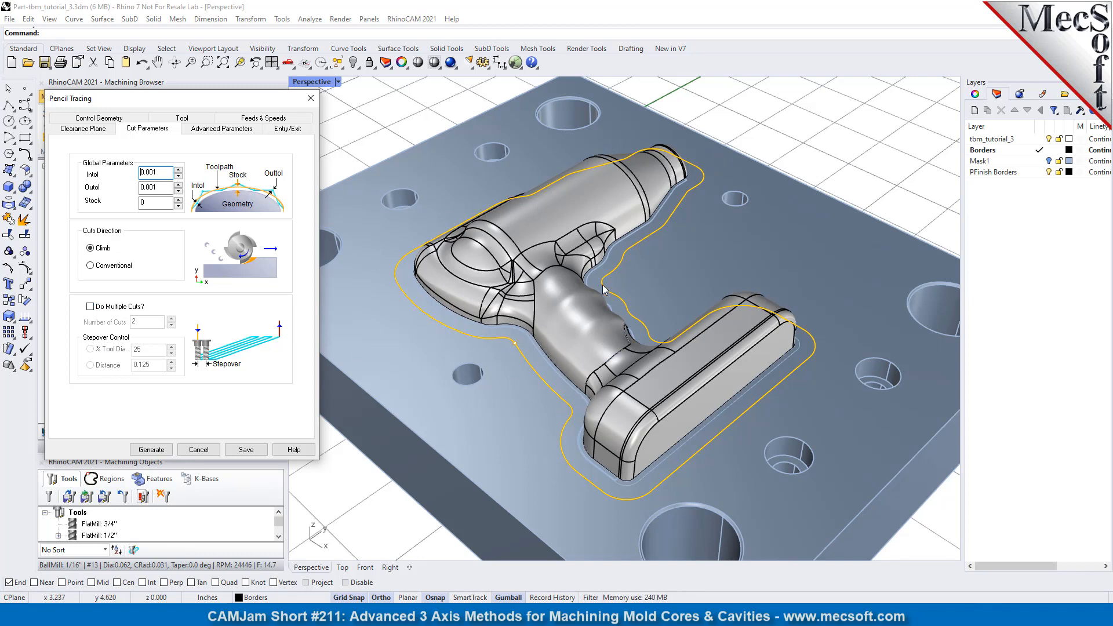
{"action": "left_click", "coordinate": [218, 129]}
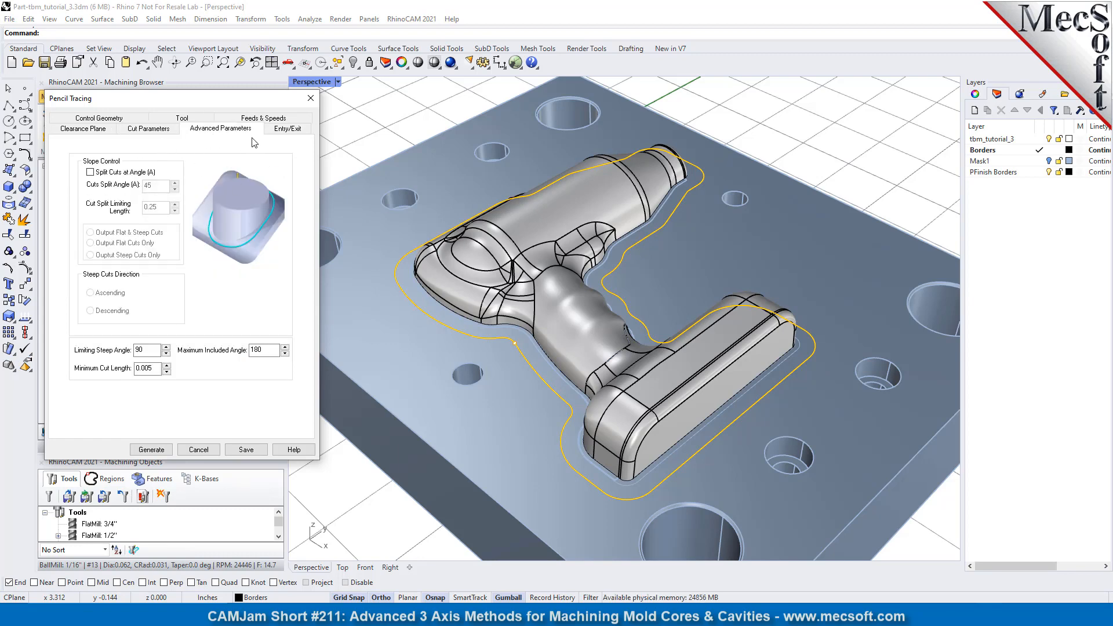
{"action": "left_click", "coordinate": [288, 129]}
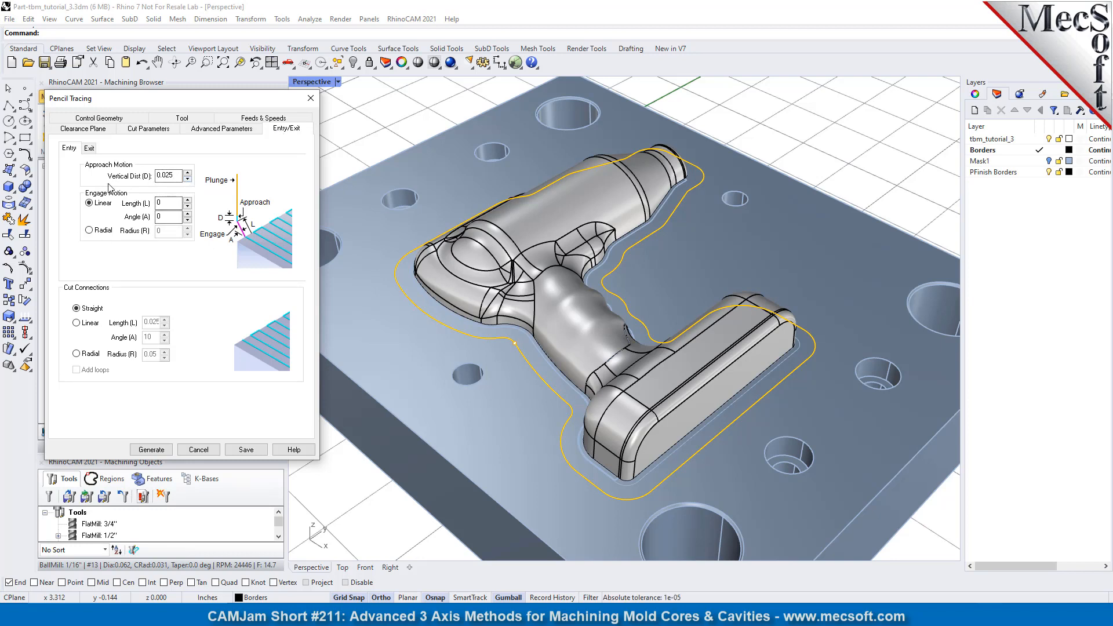
{"action": "left_click", "coordinate": [161, 453]}
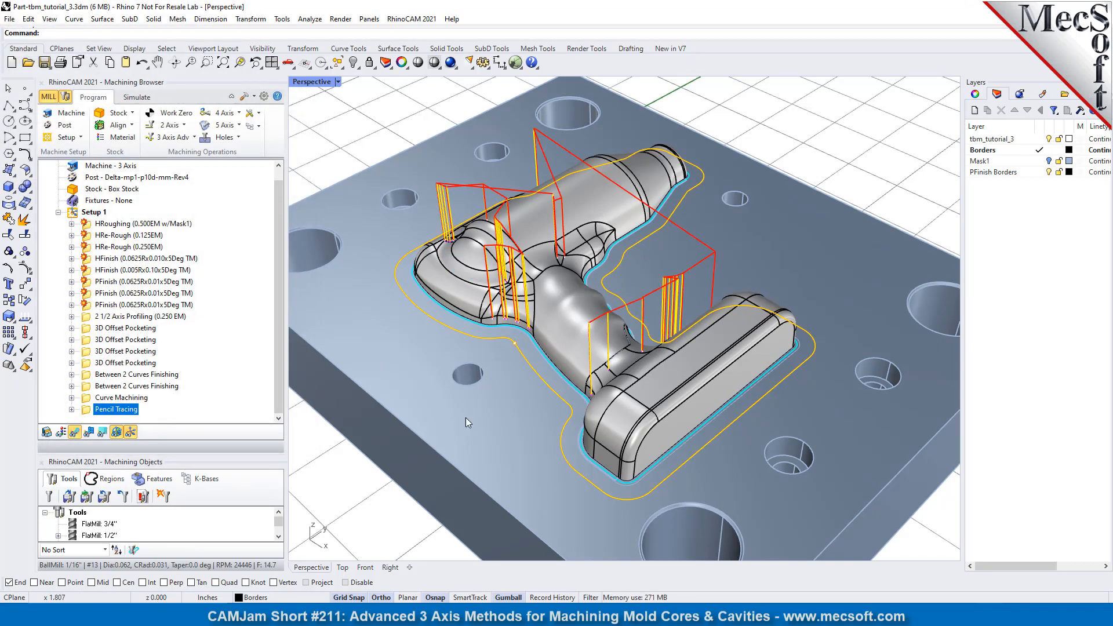
Examine the Pencil Tracing toolpath along the corner where the core walls meet the flat mold base
{"action": "right_click_drag", "start_coordinate": [616, 477], "coordinate": [478, 428]}
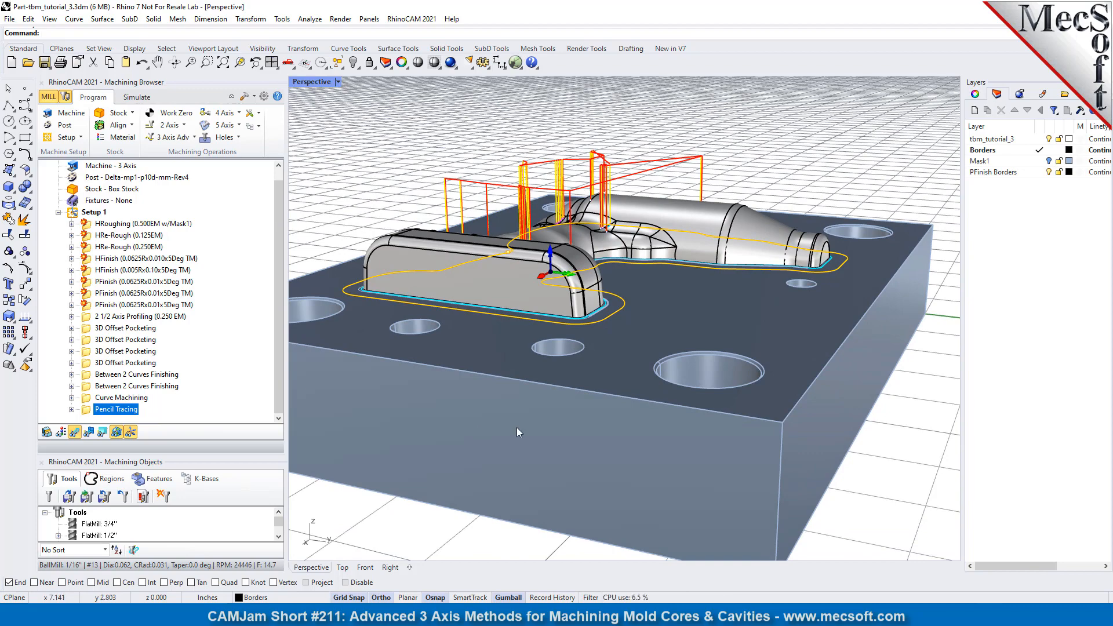
{"action": "scroll", "coordinate": [551, 272], "scroll_direction": "up", "scroll_amount": 5}
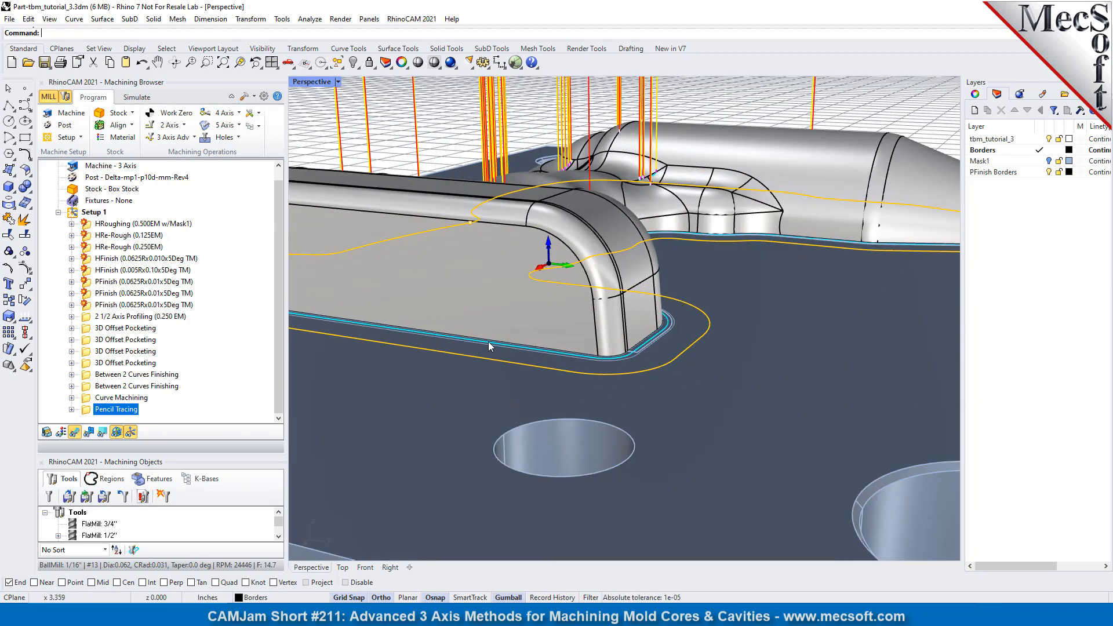
{"action": "right_click_drag", "start_coordinate": [499, 339], "coordinate": [609, 332]}
{"action": "scroll", "coordinate": [609, 332], "scroll_direction": "down", "scroll_amount": 6}
{"action": "right_click_drag", "start_coordinate": [660, 402], "coordinate": [691, 458]}
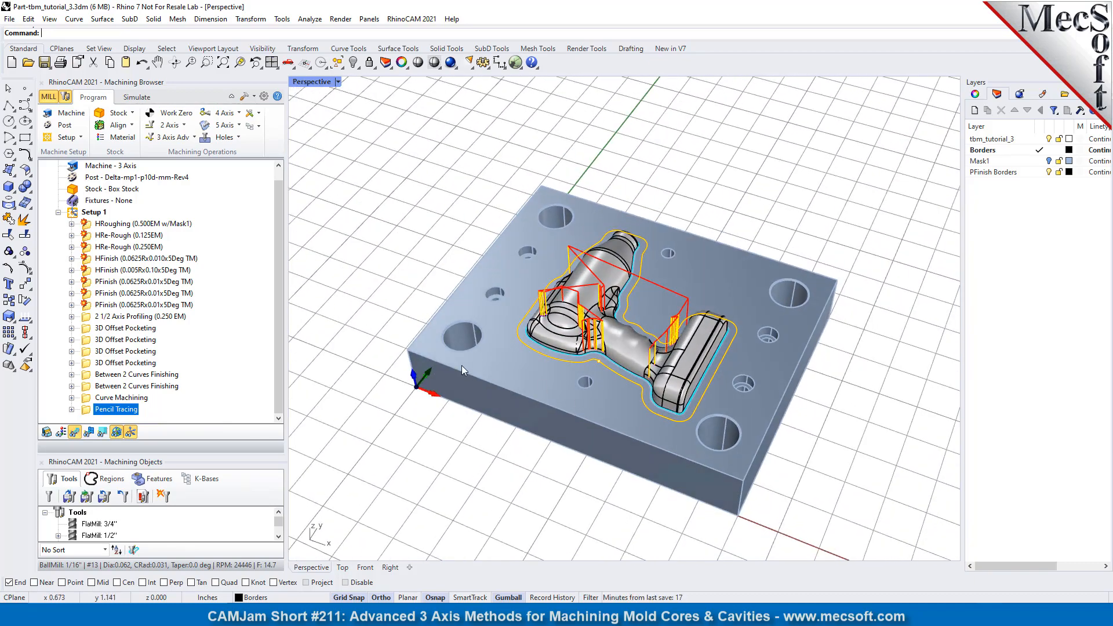